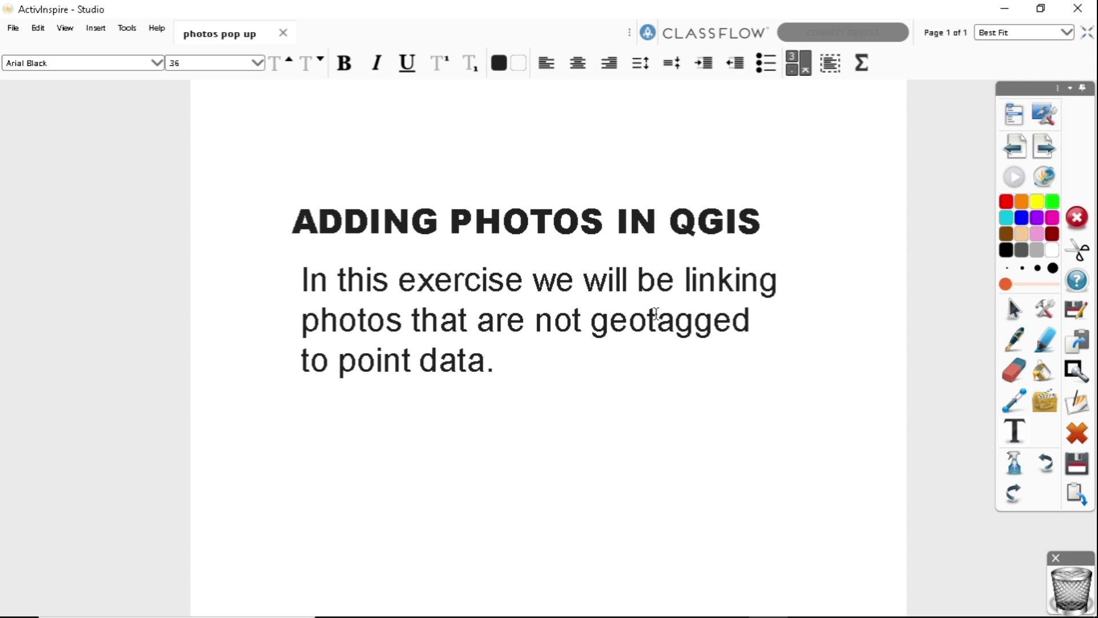
Step: Switch from the 'Adding Photos in QGIS' slide to the empty QGIS project
mouse_move(695, 615)
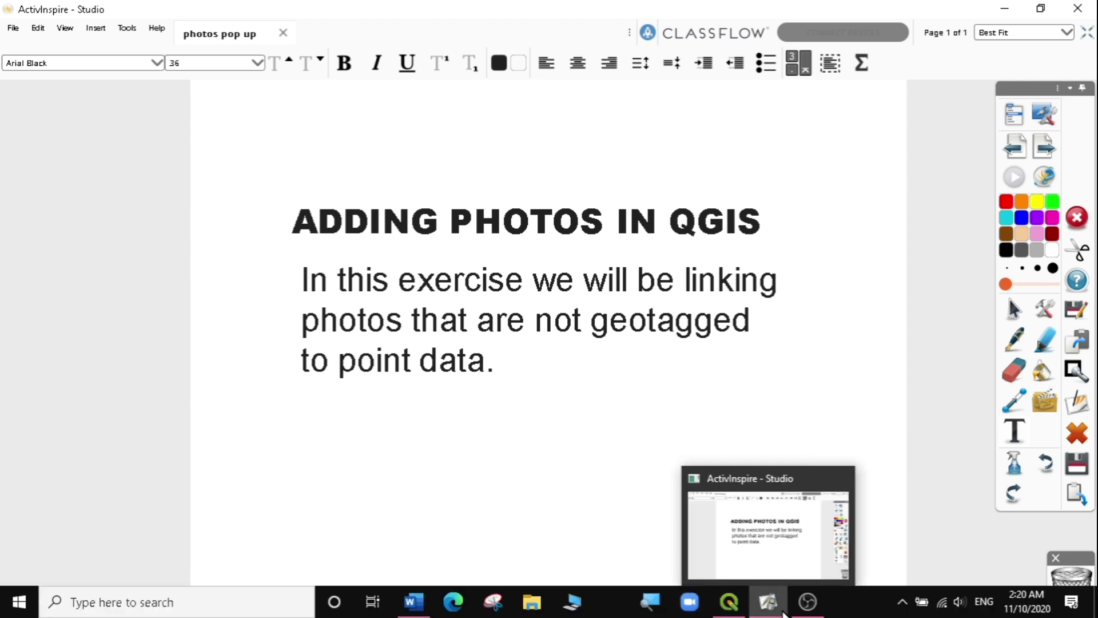
left_click(728, 605)
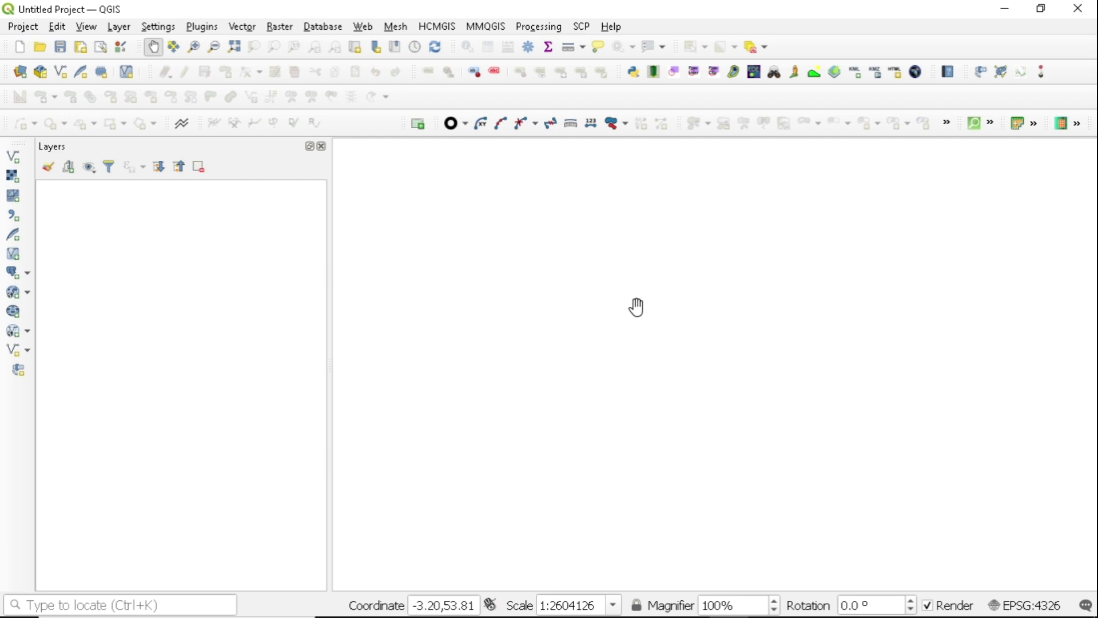
Step: Start adding a vector layer and browse to Desktop\GIS\data\Soccer stadium data
left_click(25, 28)
left_click(115, 25)
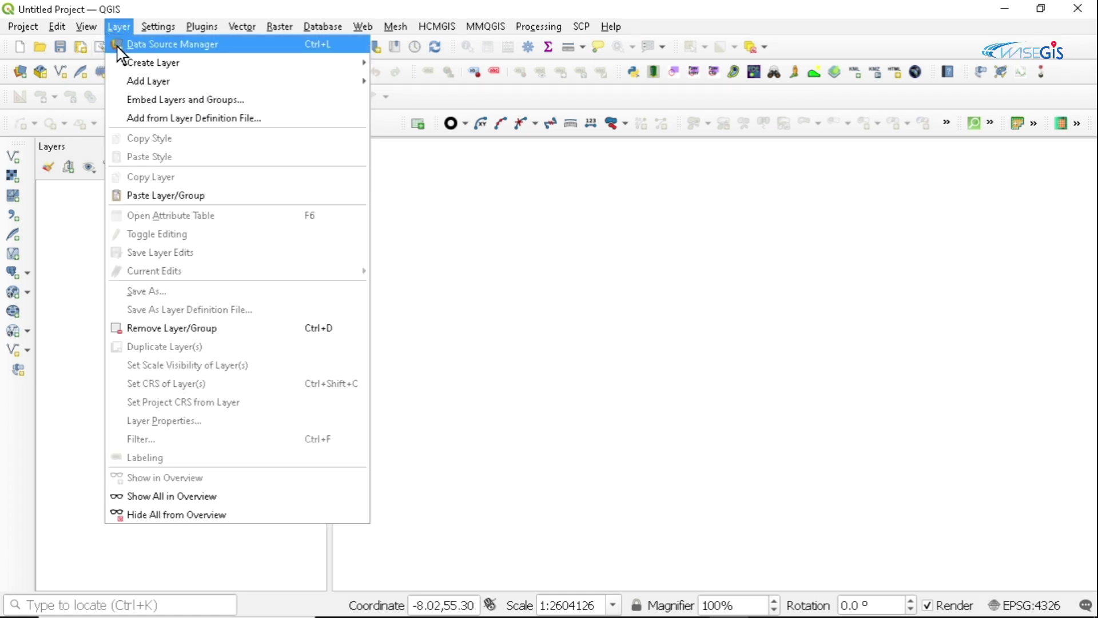
mouse_move(340, 79)
left_click(395, 80)
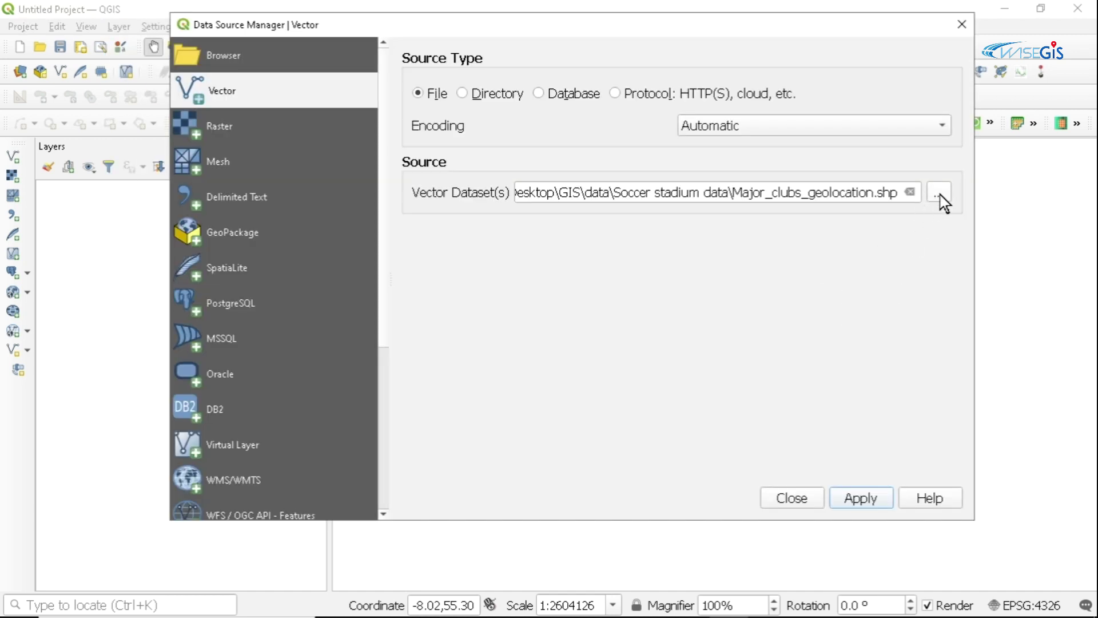
left_click(940, 197)
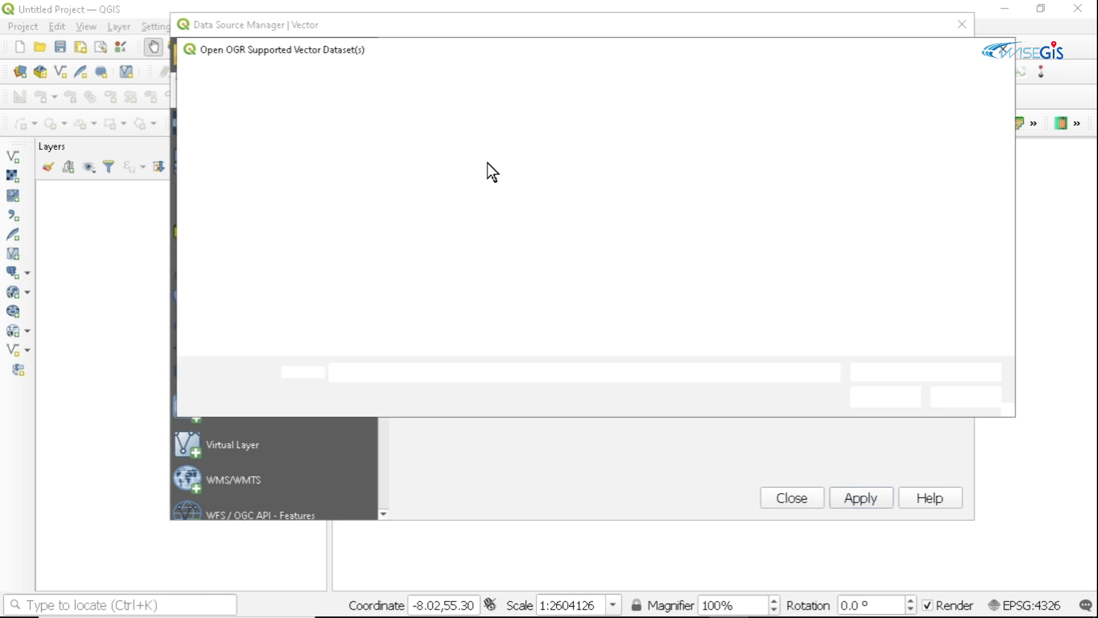
scroll(257, 129, "down", 3)
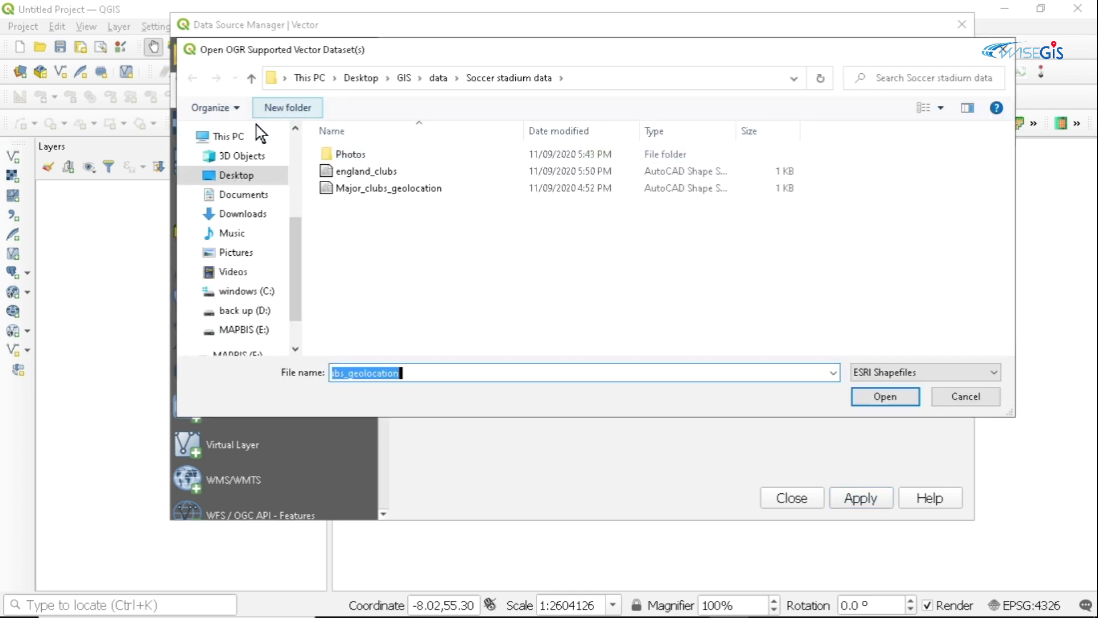
left_click(241, 180)
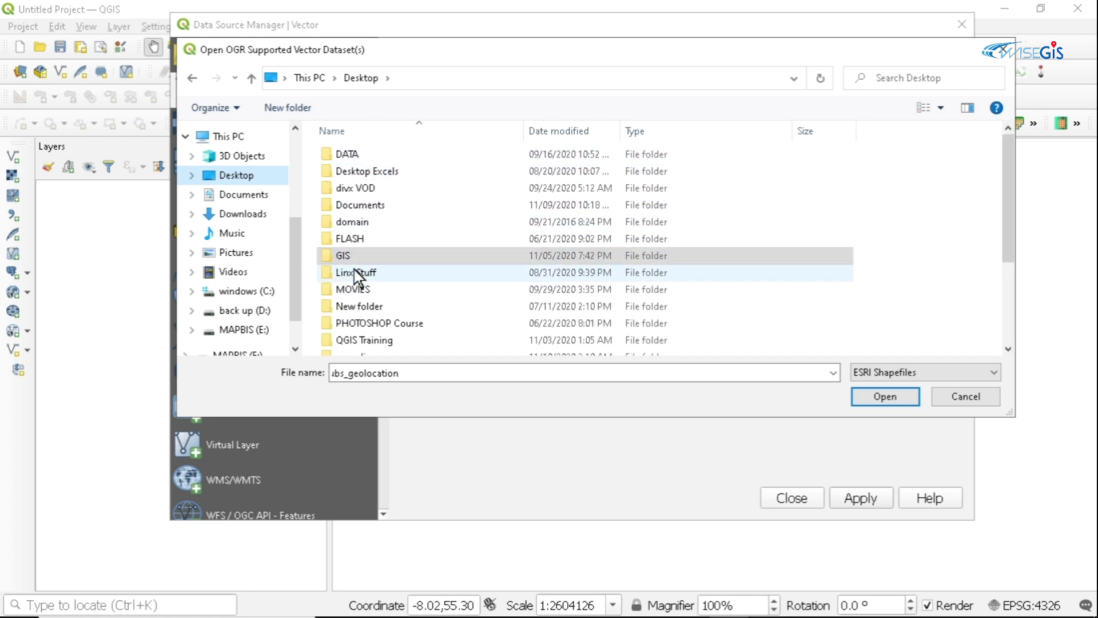
double_click(352, 255)
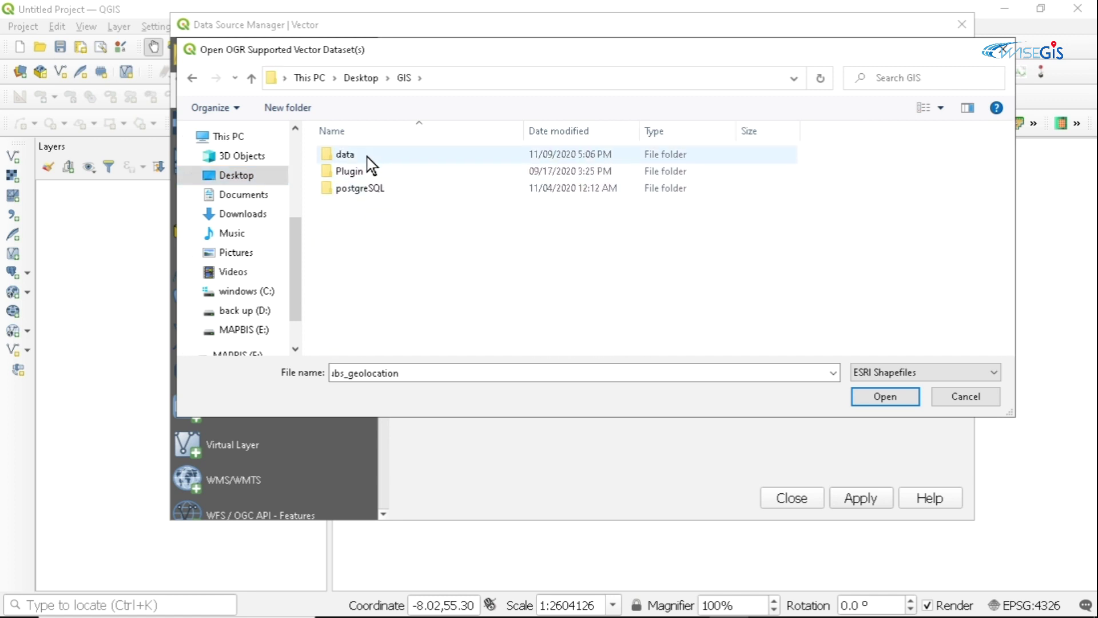
double_click(367, 158)
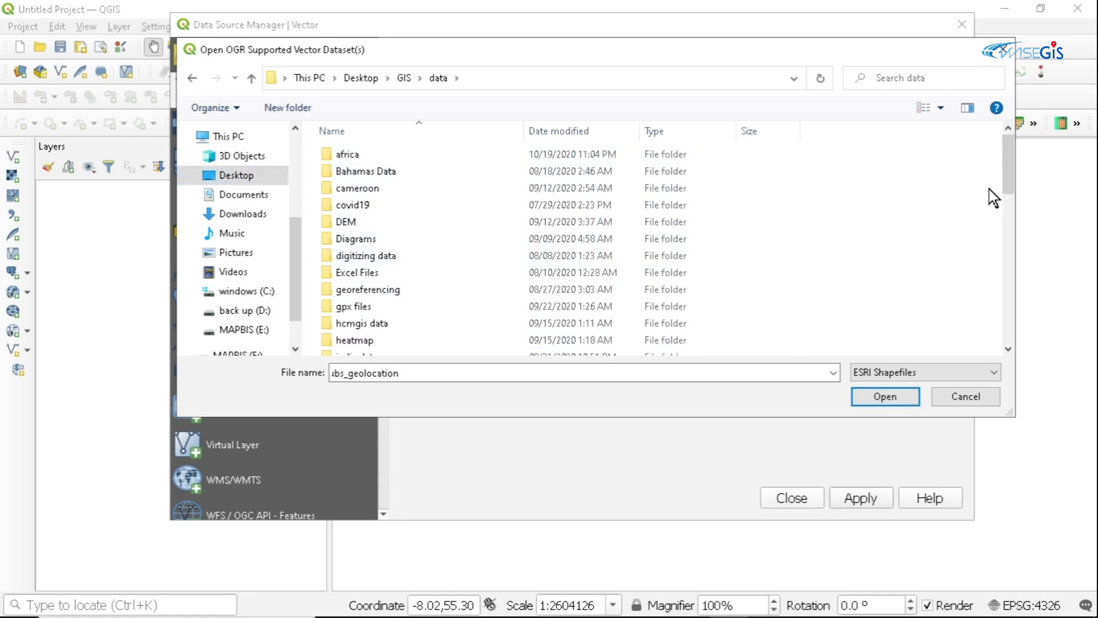
left_click_drag(1010, 171, 1026, 281)
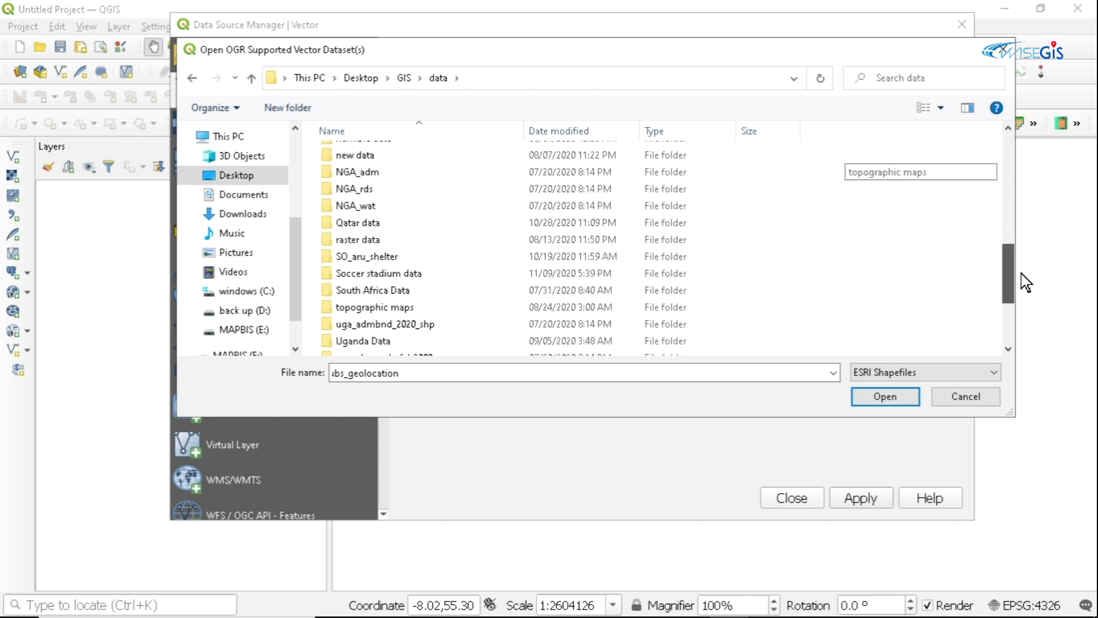
double_click(400, 274)
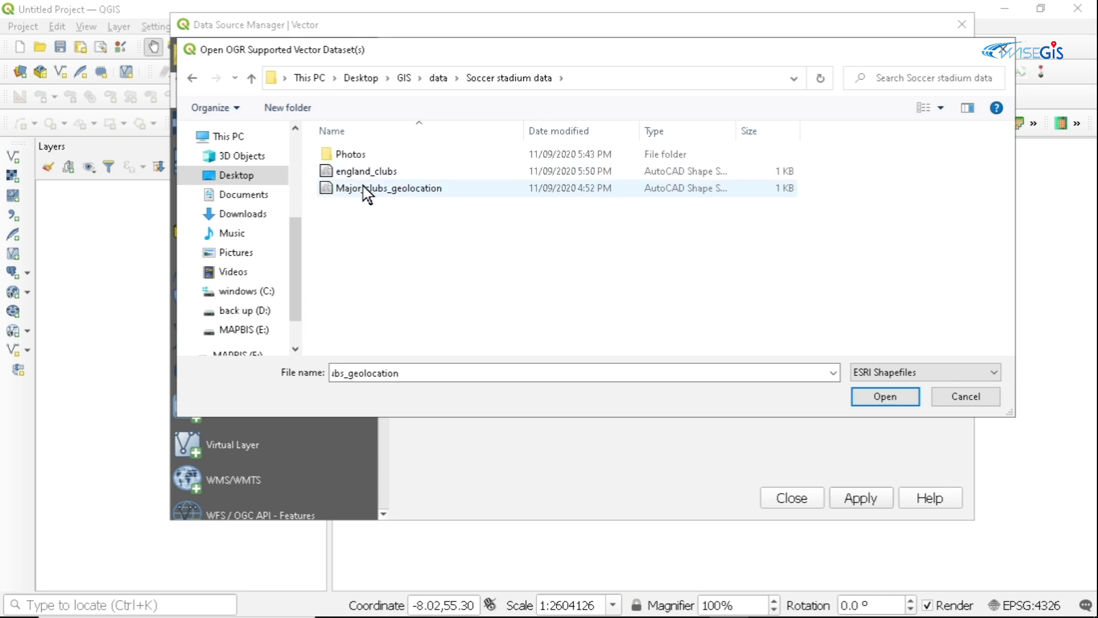
Step: Add england_clubs.shp to the project and close the Data Source Manager
left_click(376, 173)
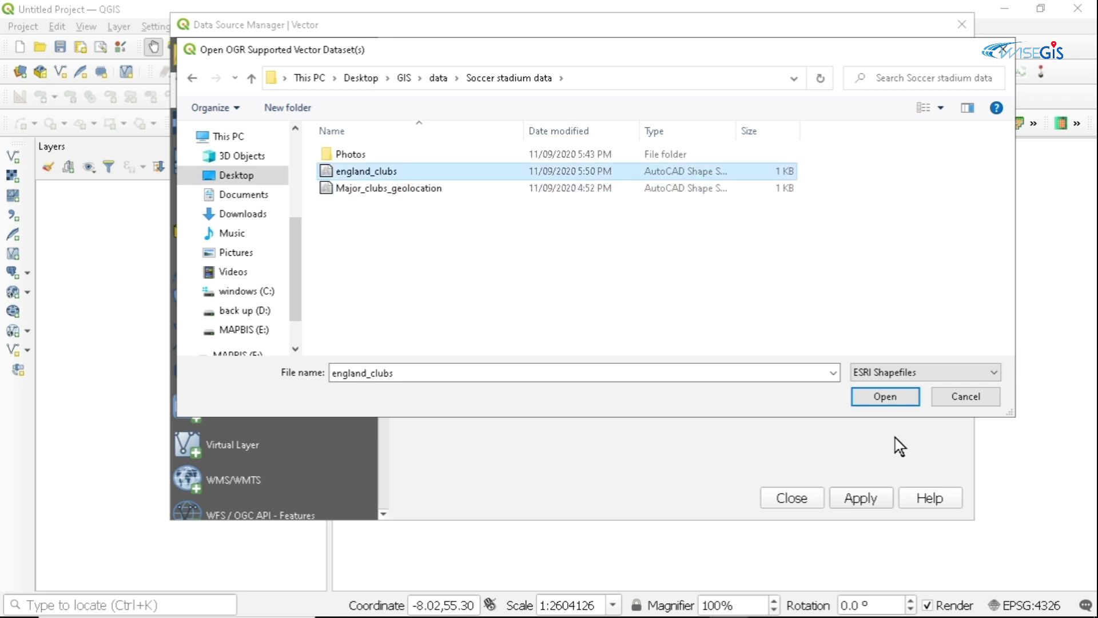
left_click(878, 400)
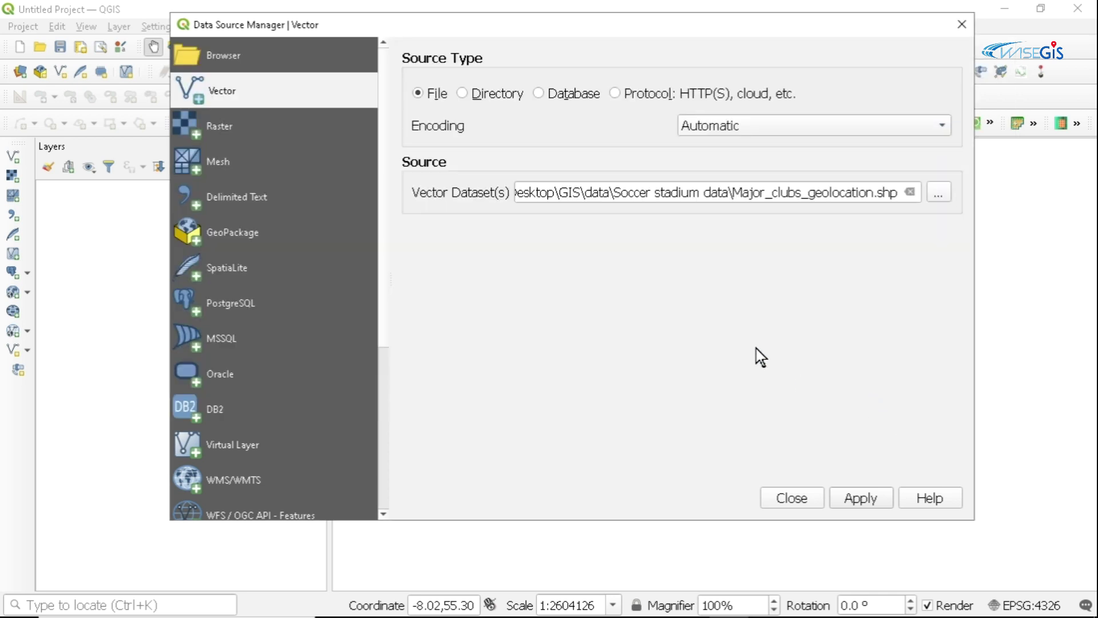
left_click(862, 505)
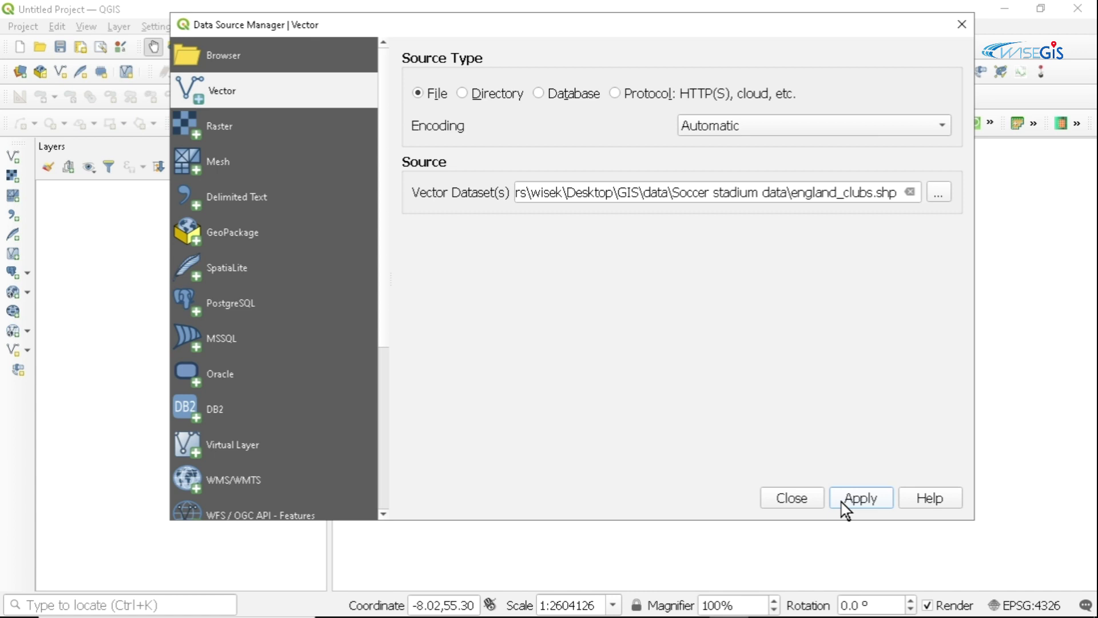
left_click(845, 506)
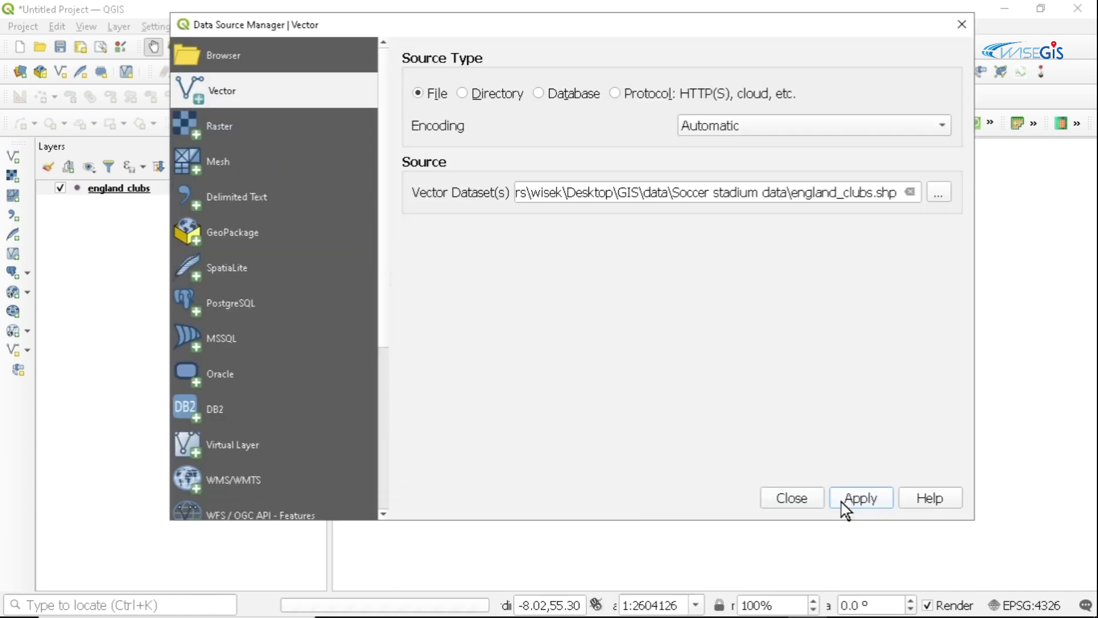
left_click(794, 499)
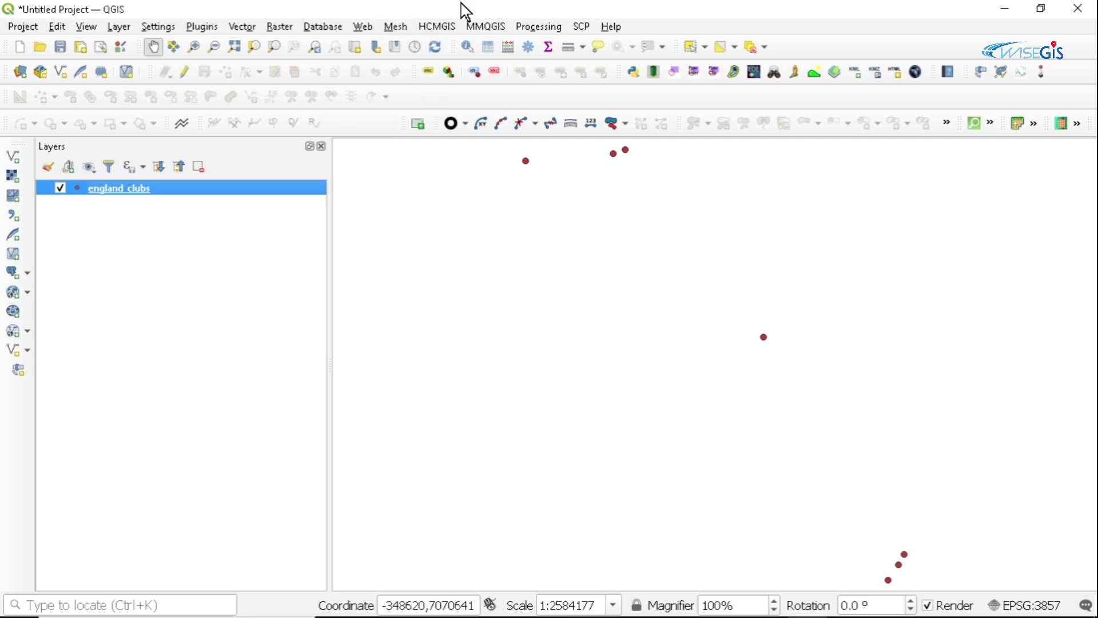
Step: Add the HCMGIS Google Satellite basemap and move it below england_clubs
left_click(446, 28)
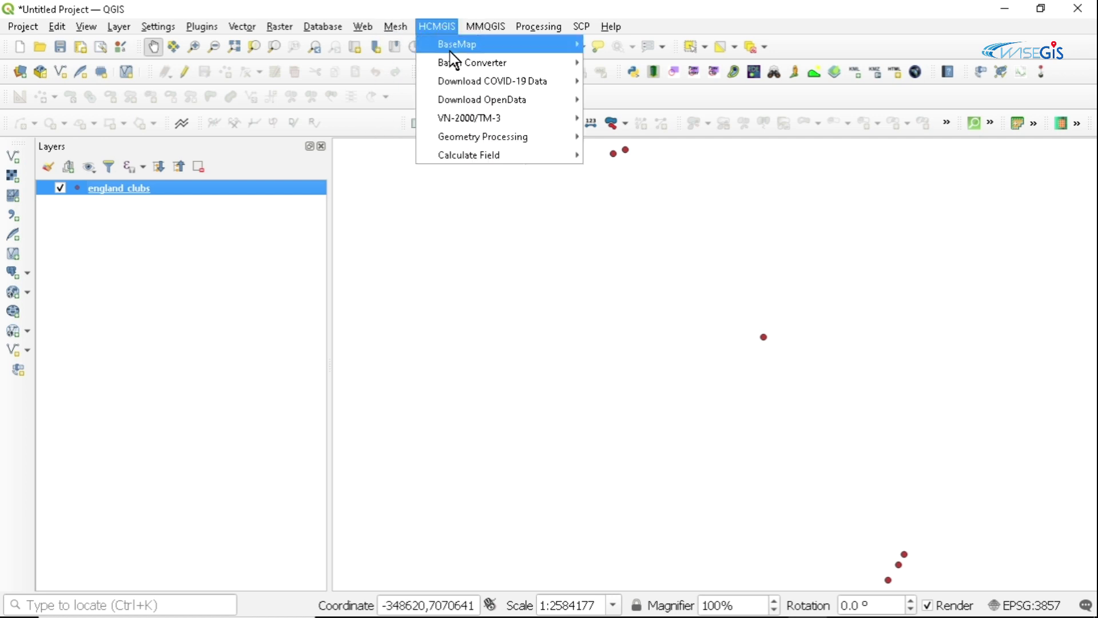
mouse_move(472, 51)
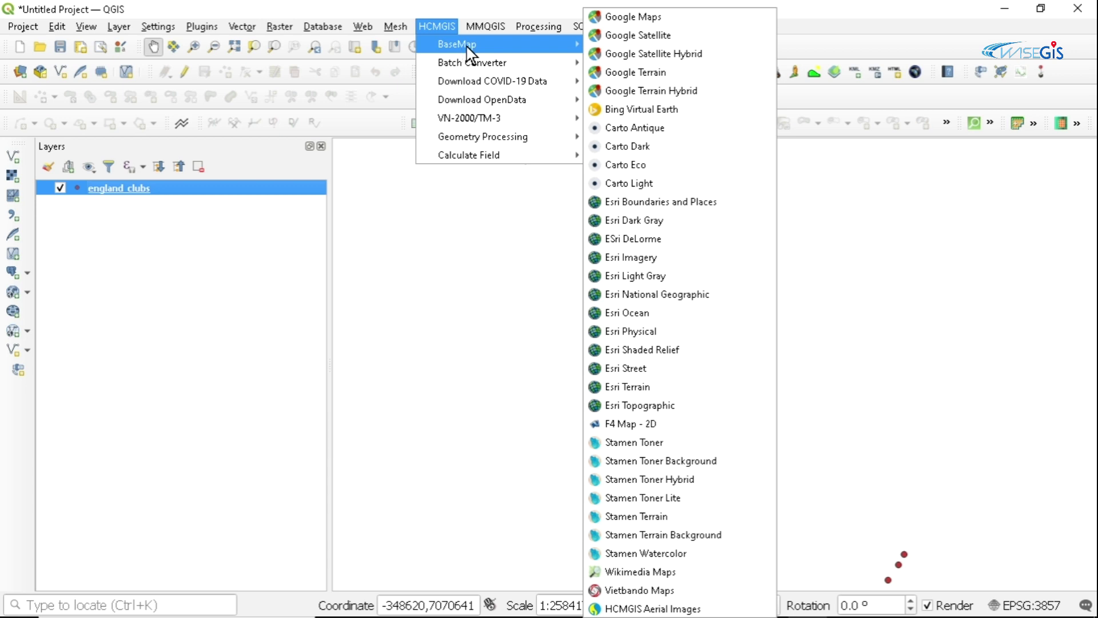
left_click(644, 38)
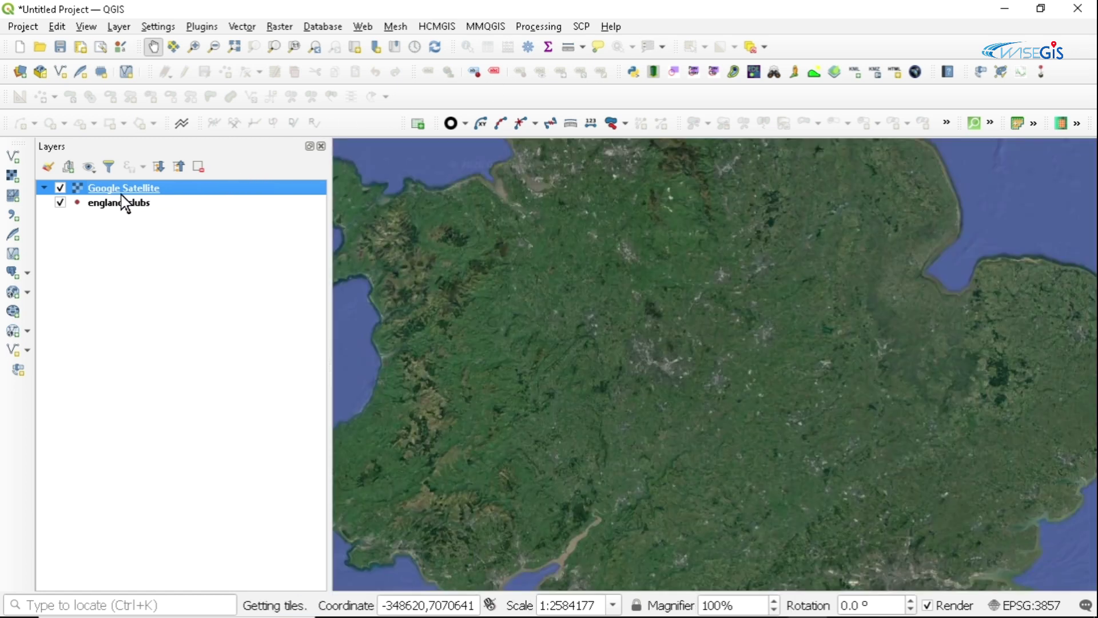
left_click_drag(122, 189, 118, 225)
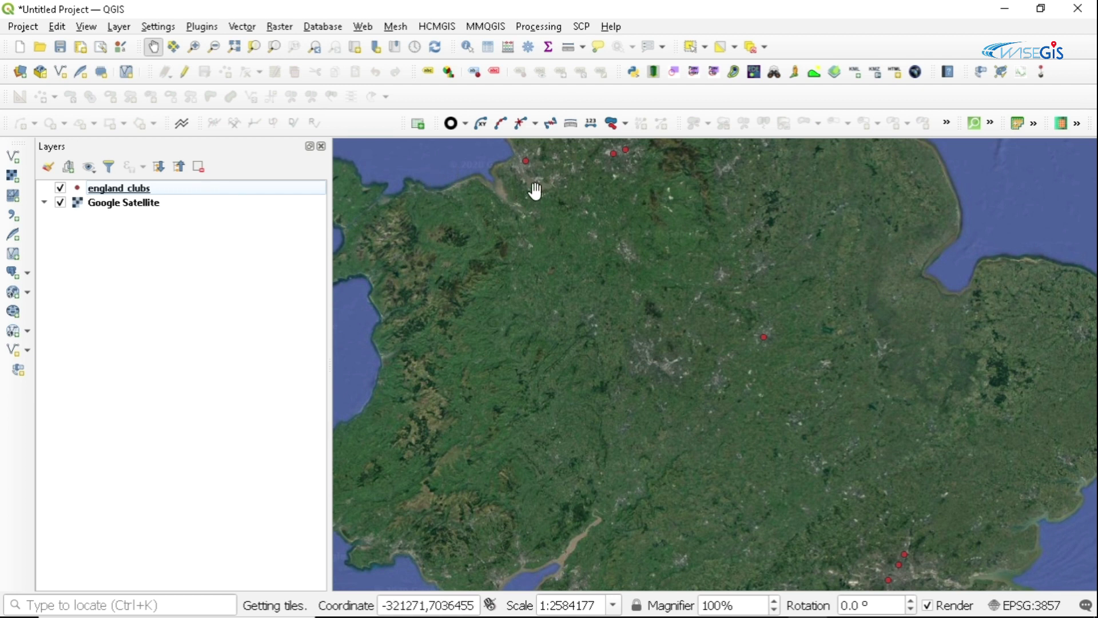
left_click(119, 187)
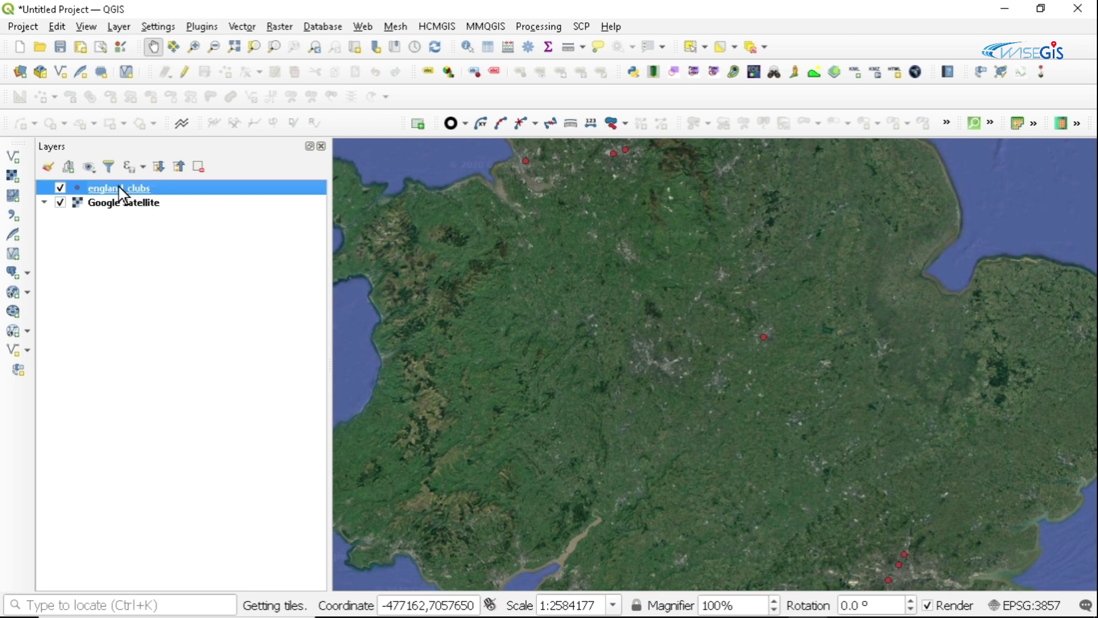
right_click(119, 188)
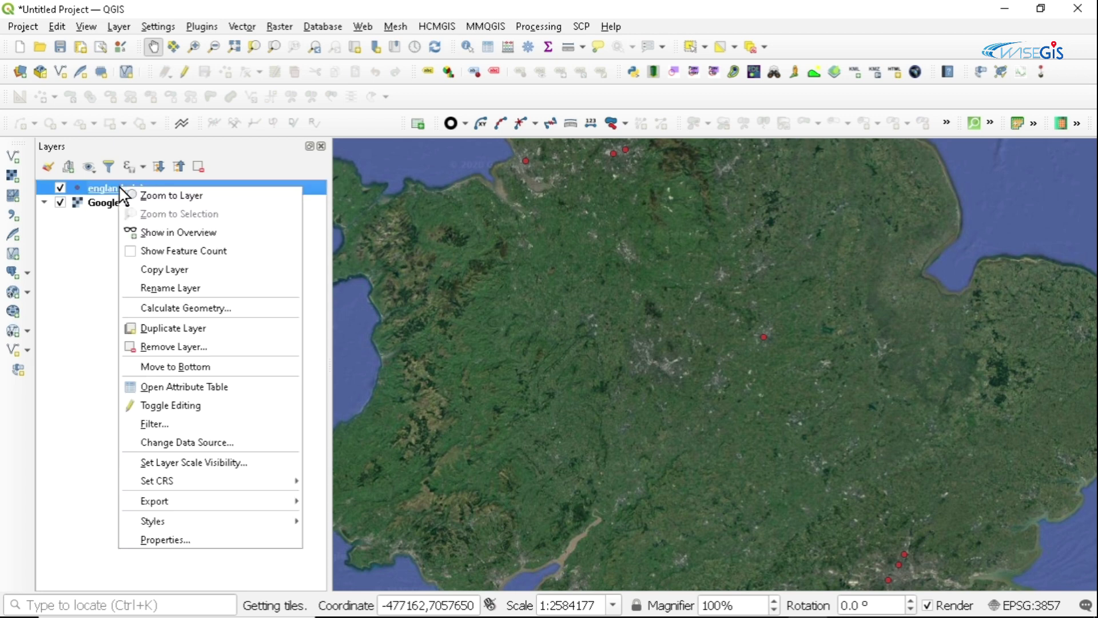
left_click(178, 383)
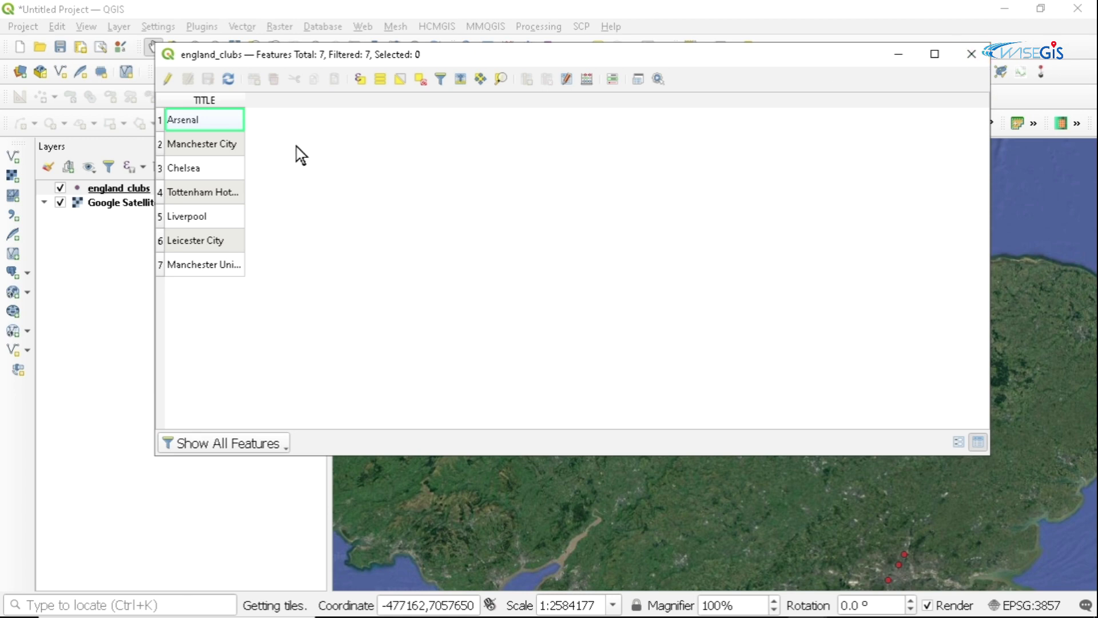
left_click(972, 57)
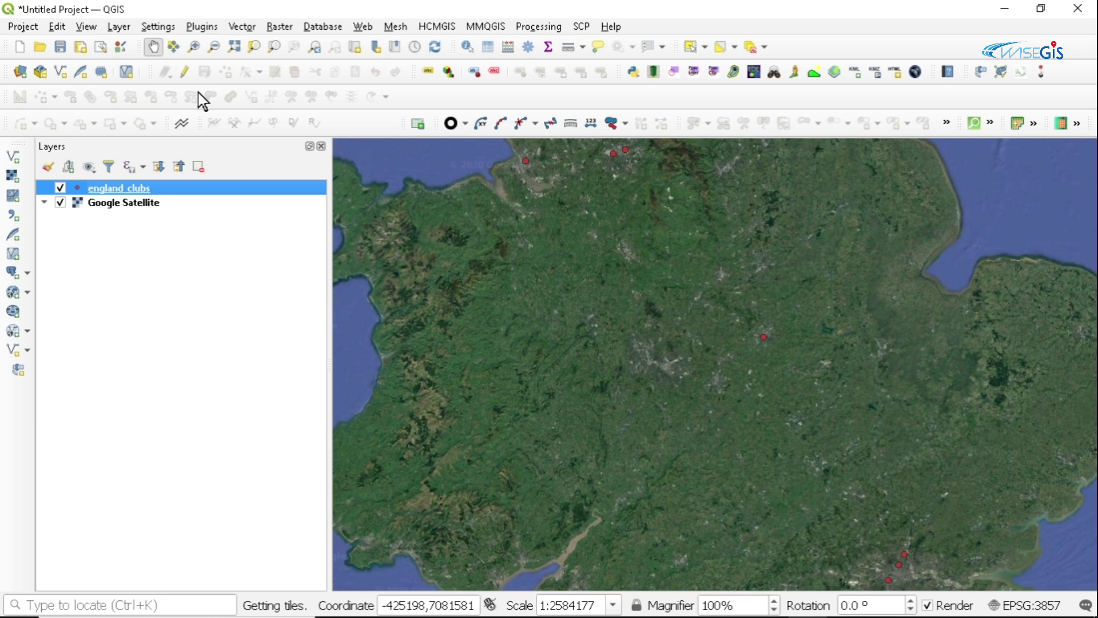
Step: In england_clubs properties, enable Single Labels from TITLE with a text buffer
right_click(112, 186)
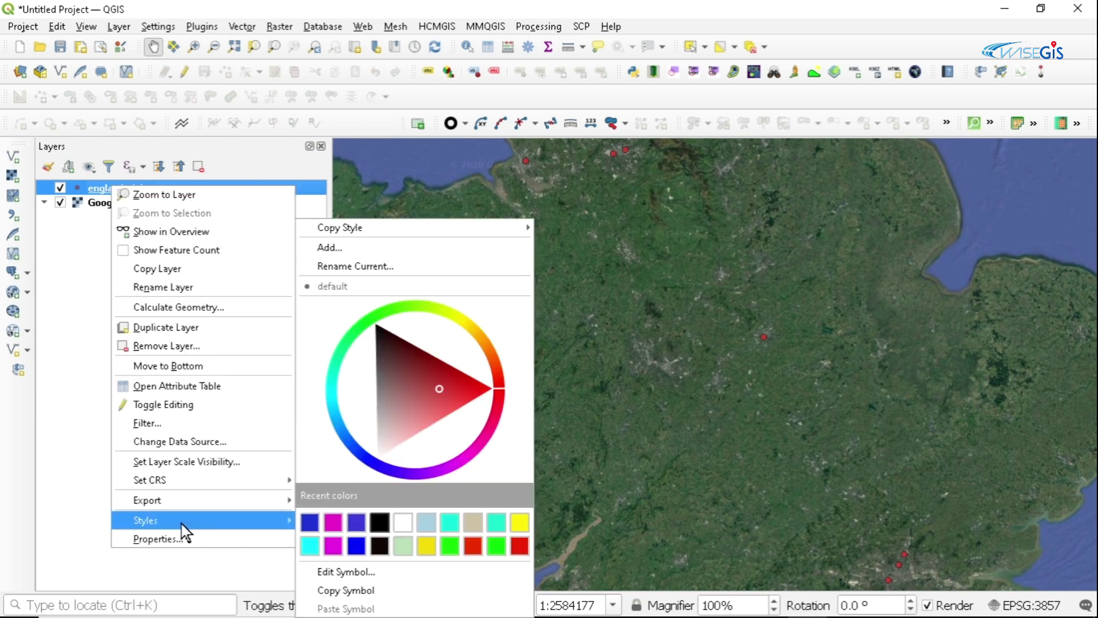
left_click(406, 258)
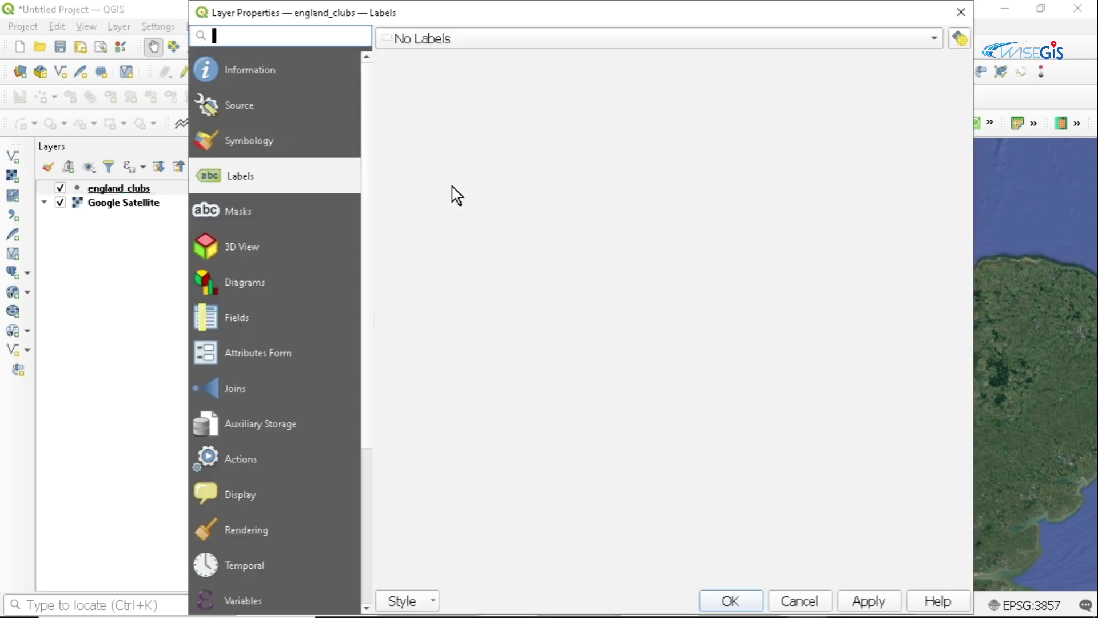
left_click(506, 45)
left_click(446, 66)
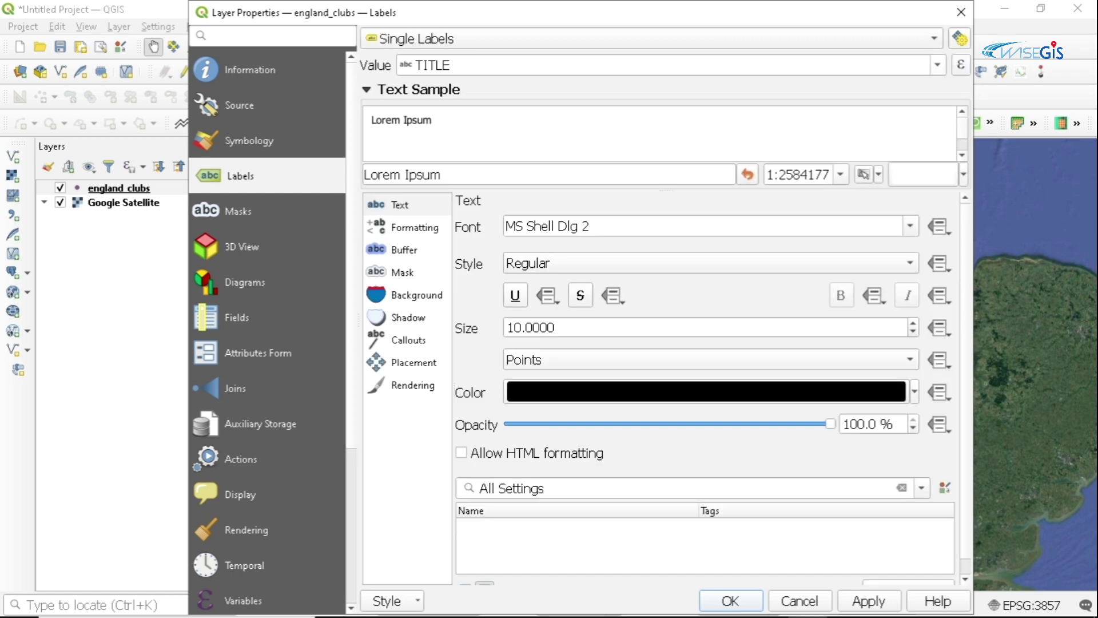
left_click(939, 68)
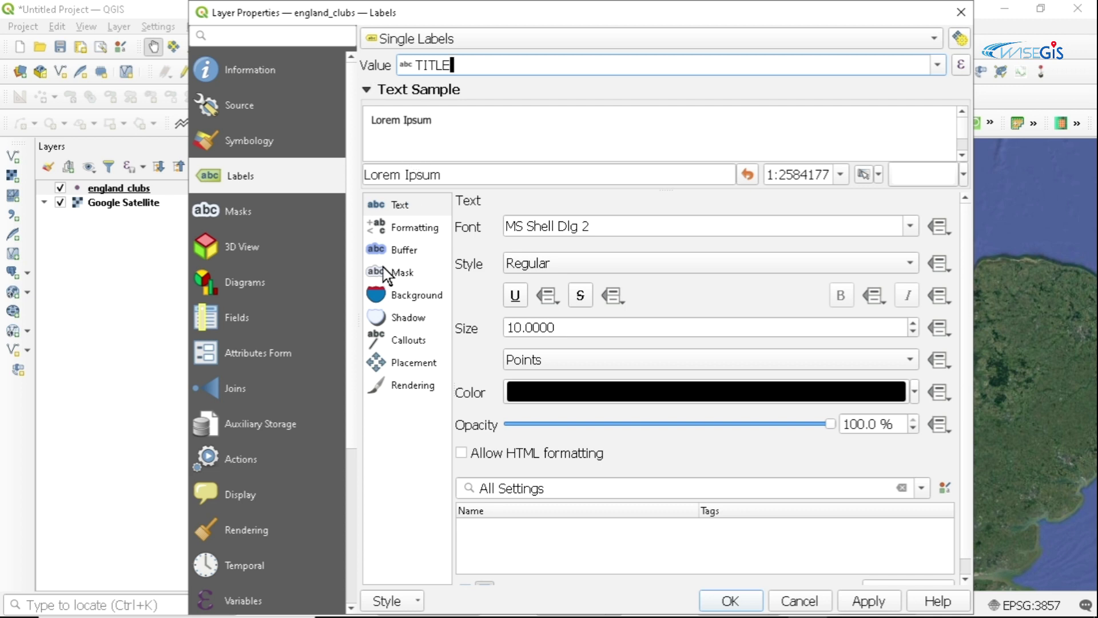
left_click(402, 248)
left_click(473, 226)
left_click(410, 206)
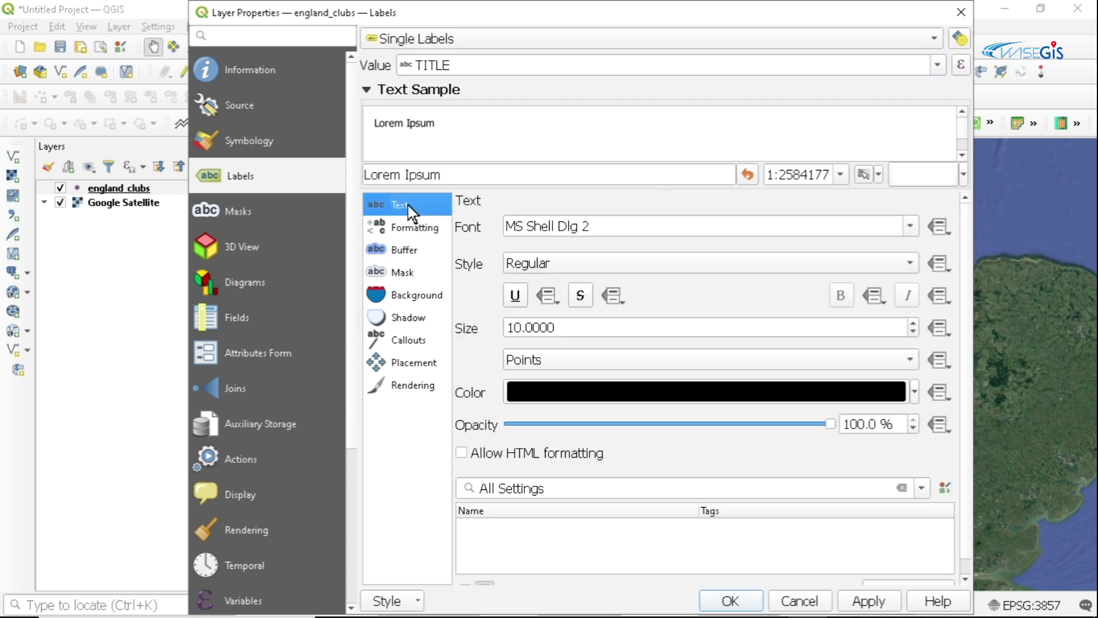
Step: Set the label text colour to red
left_click(914, 393)
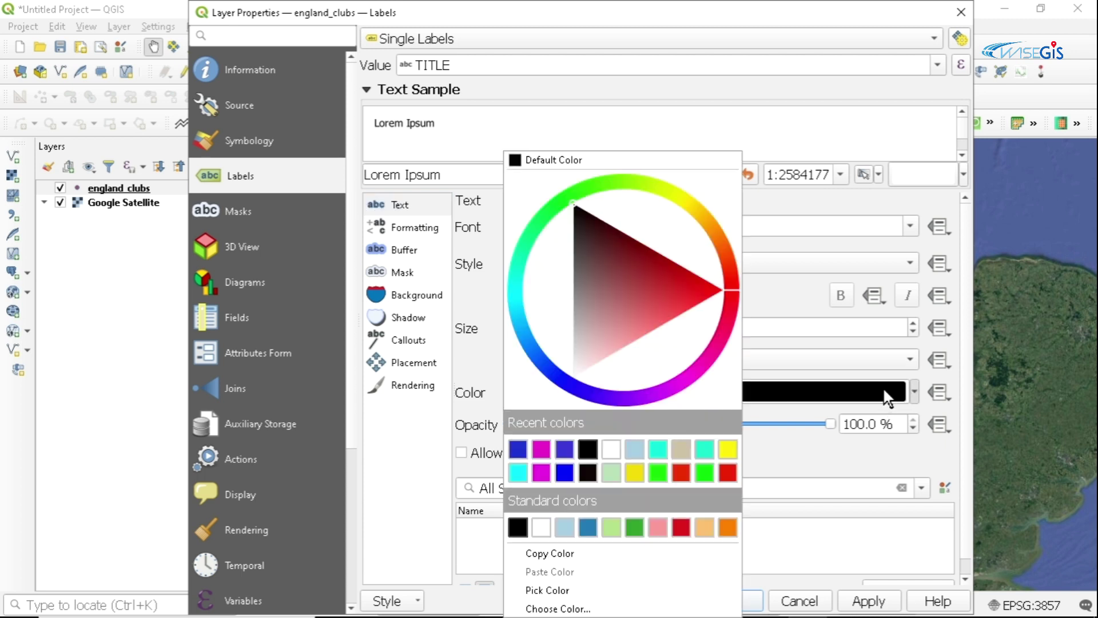
left_click(722, 334)
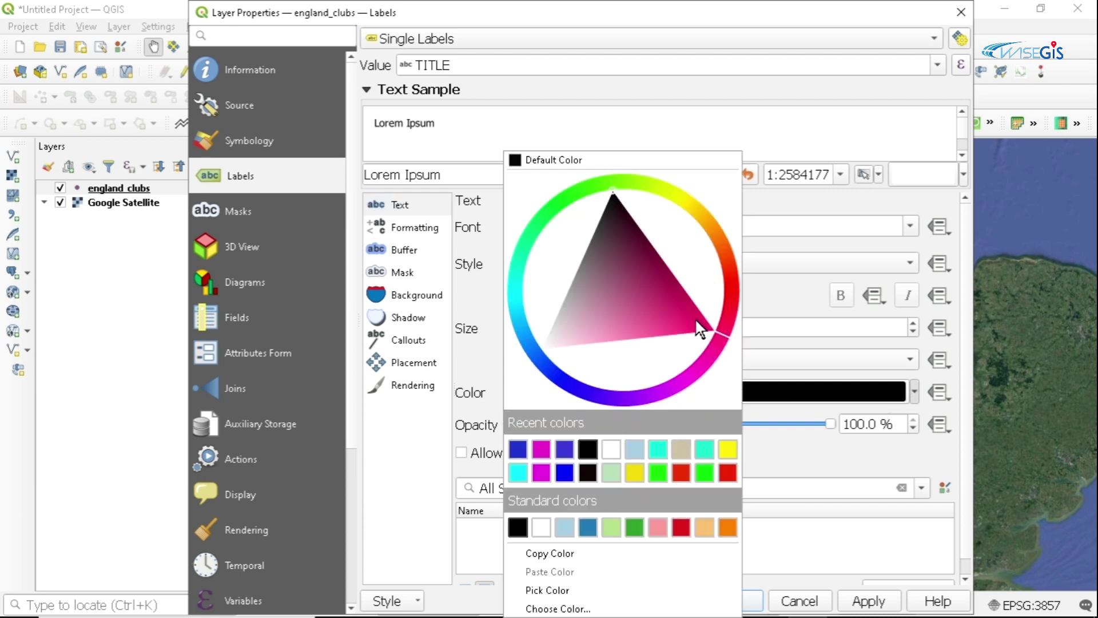
left_click(699, 323)
left_click(709, 192)
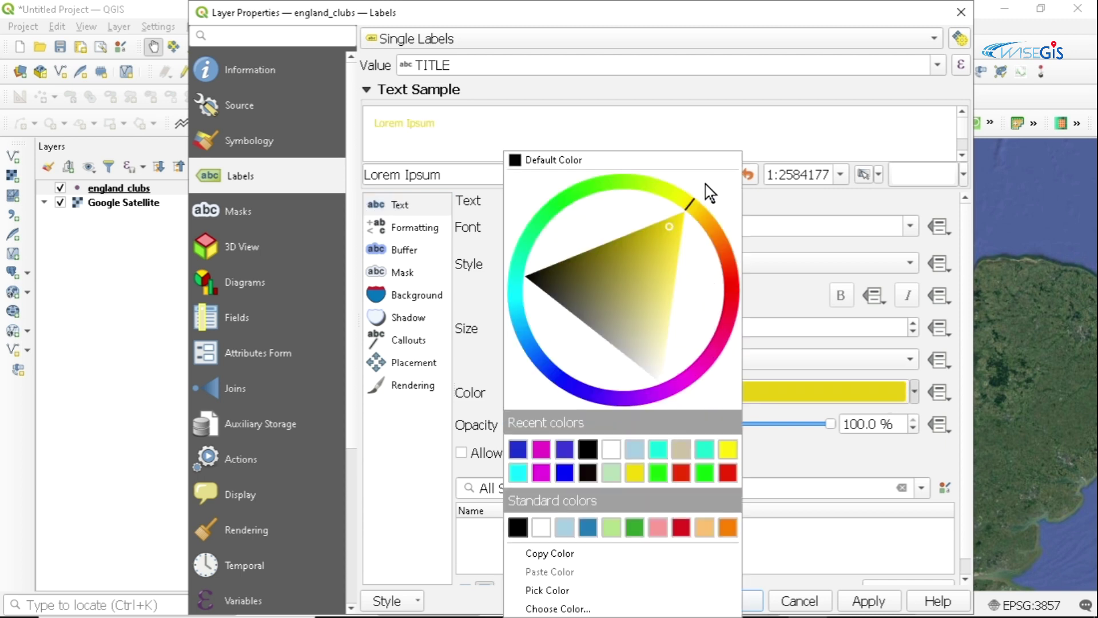
left_click(726, 306)
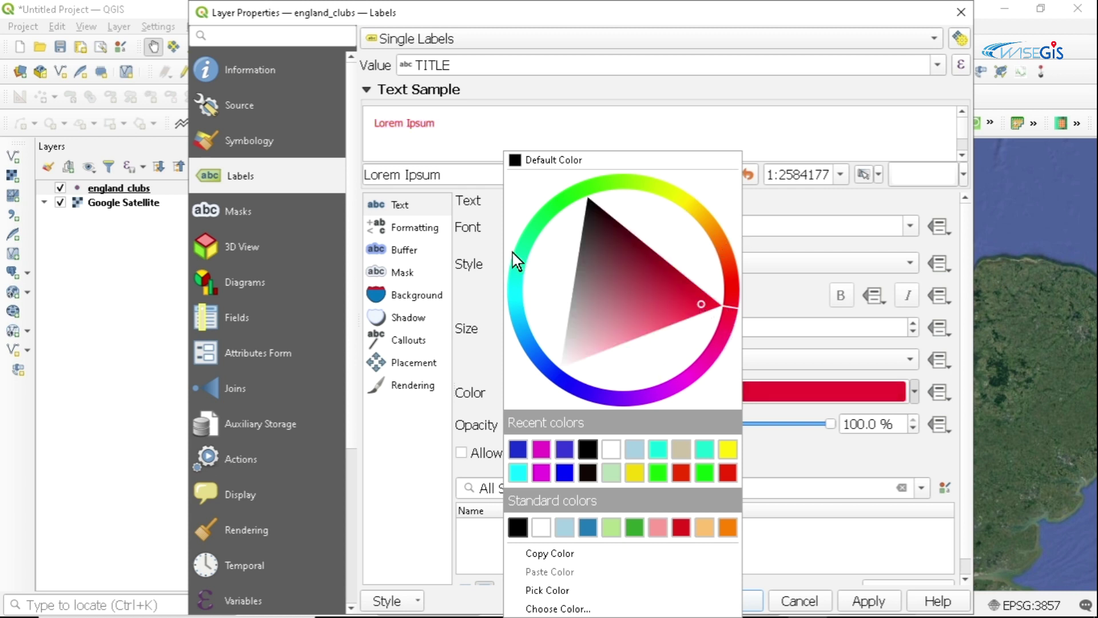
left_click(491, 277)
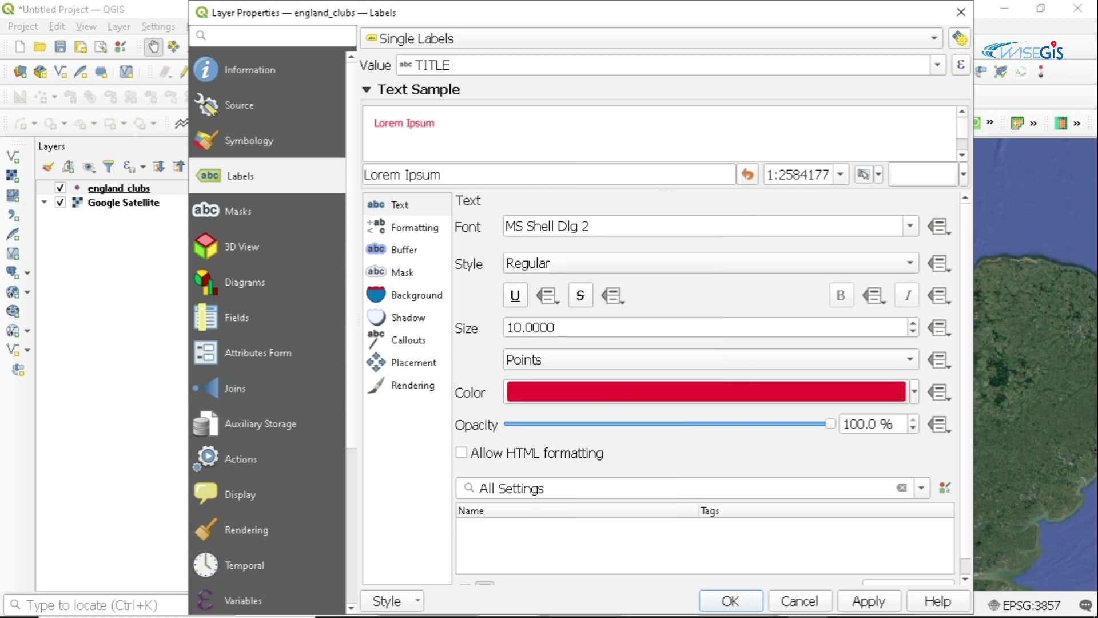
Step: Raise the label size to 13, then apply and close the properties
left_click(403, 249)
left_click(400, 205)
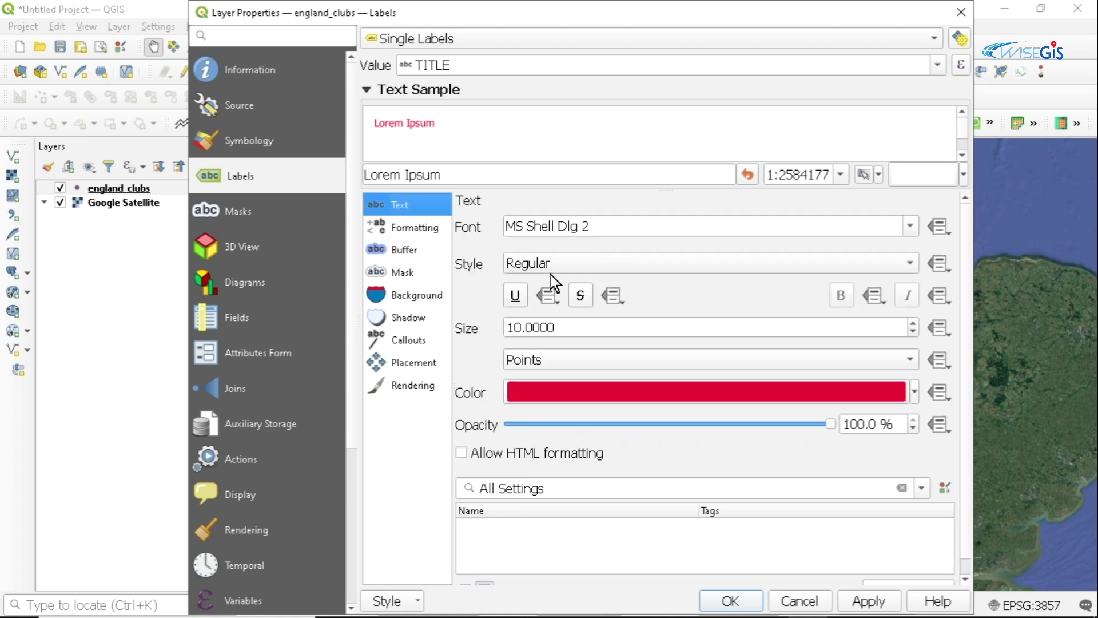
left_click(914, 323)
left_click(913, 323)
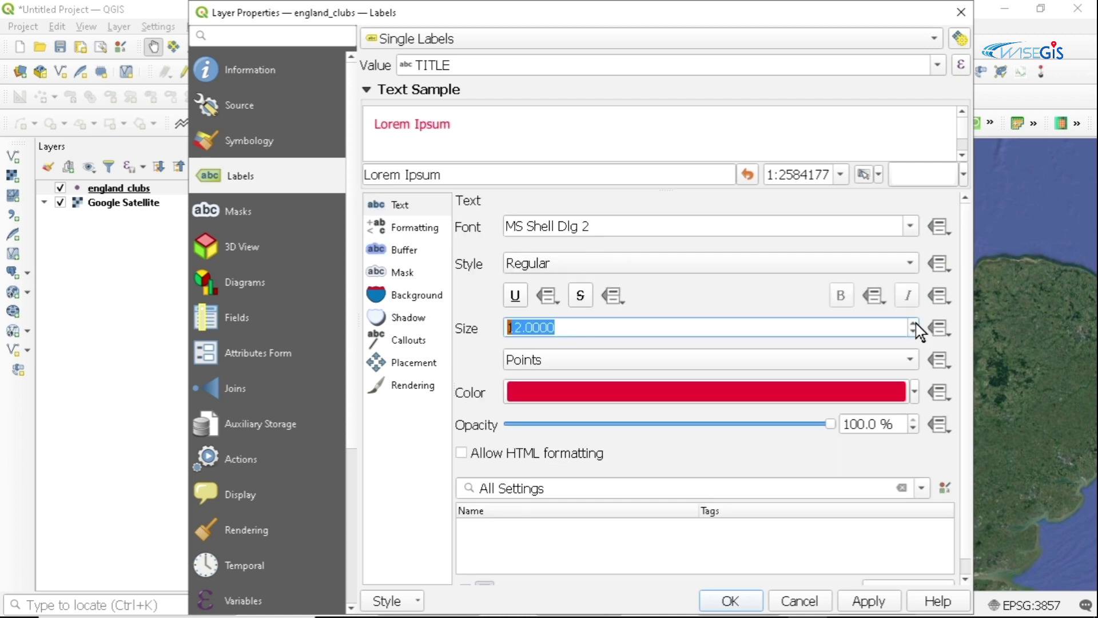
left_click(914, 323)
left_click(866, 600)
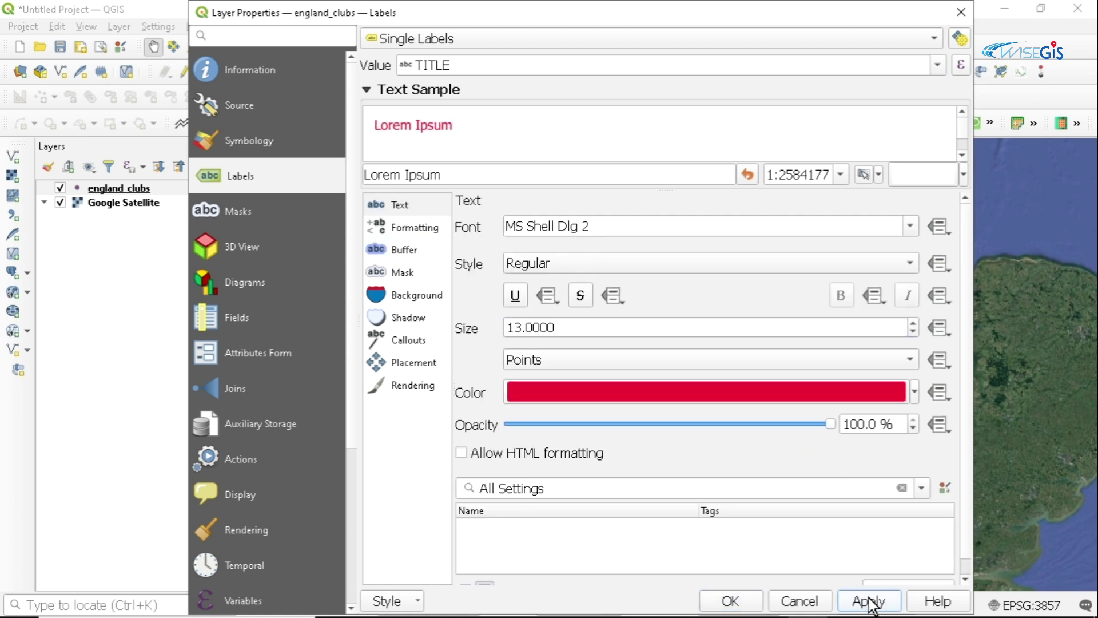
left_click(746, 596)
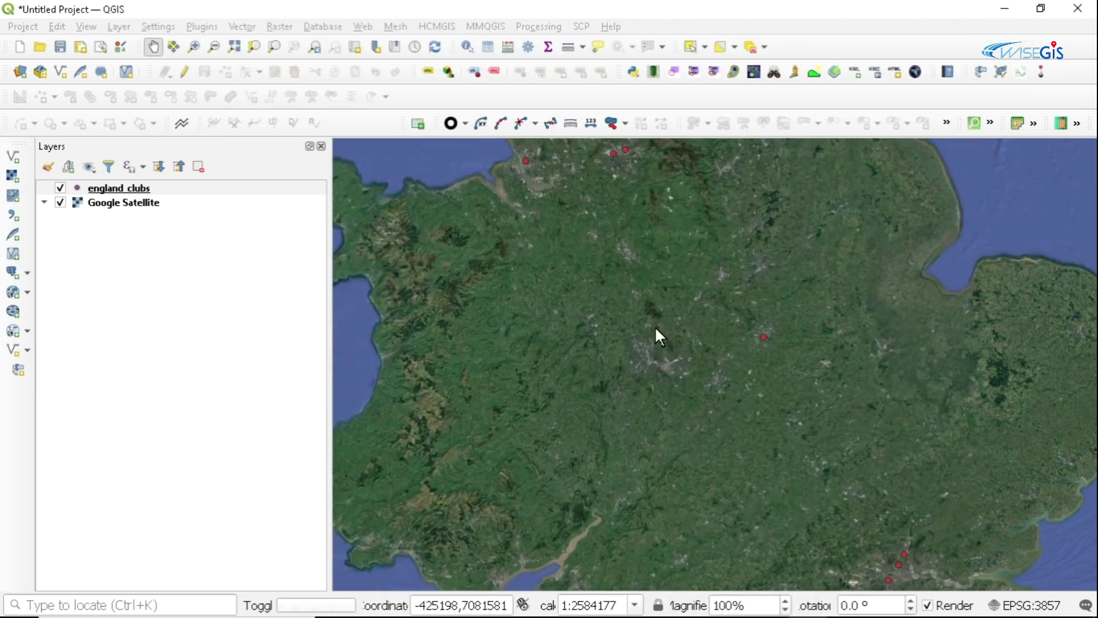
Step: Zoom in by stages to the Etihad Stadium in Manchester
left_click_drag(628, 250, 623, 365)
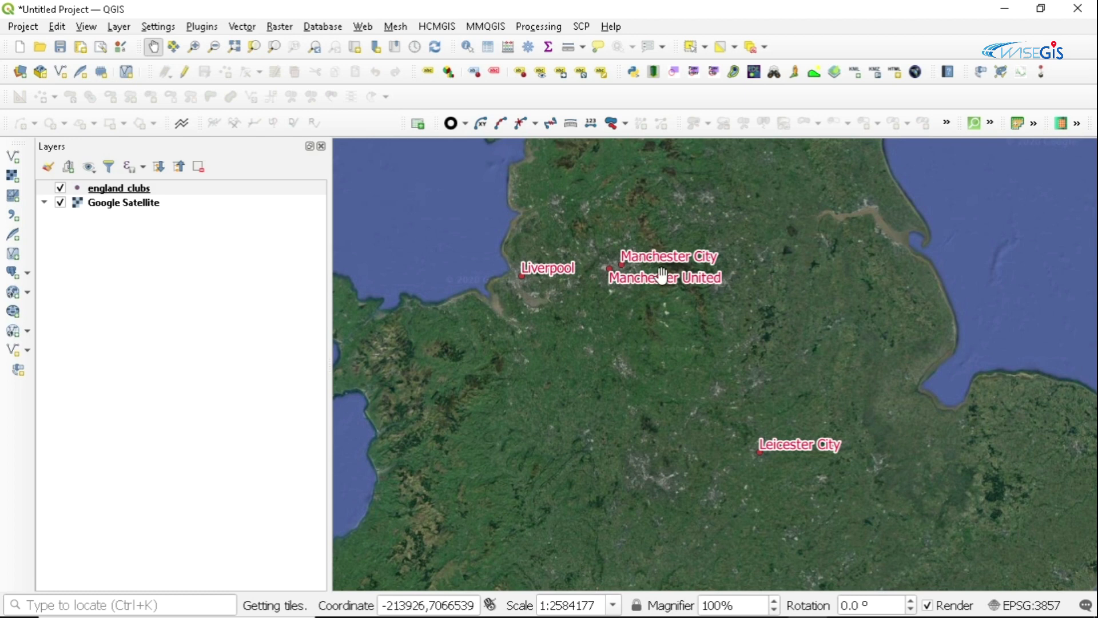
left_click(195, 47)
left_click_drag(592, 233, 675, 298)
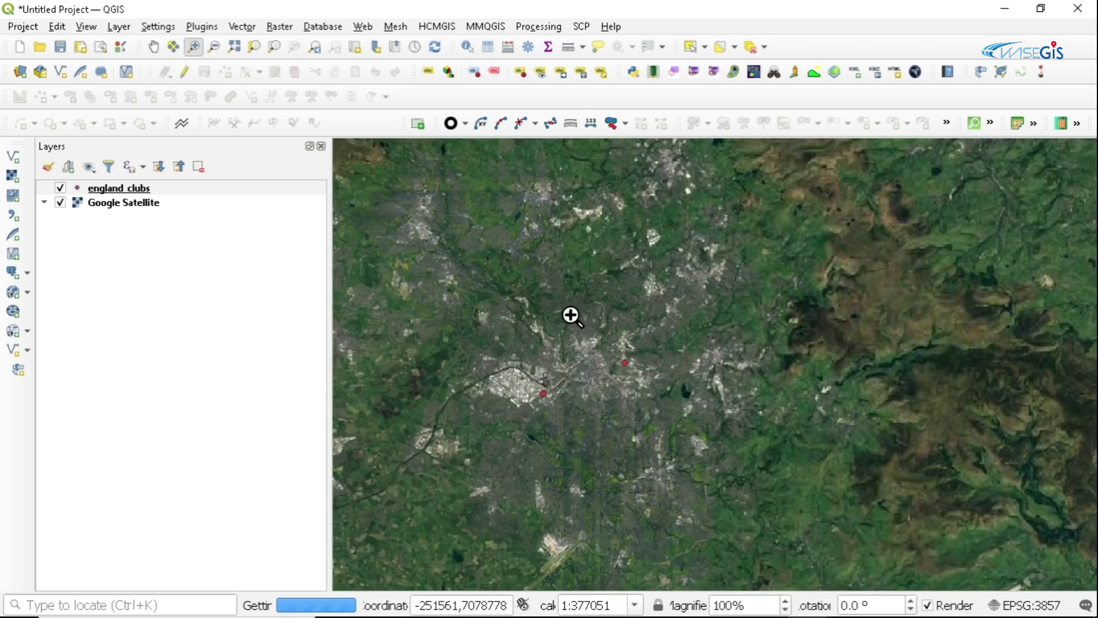
left_click_drag(571, 315, 740, 441)
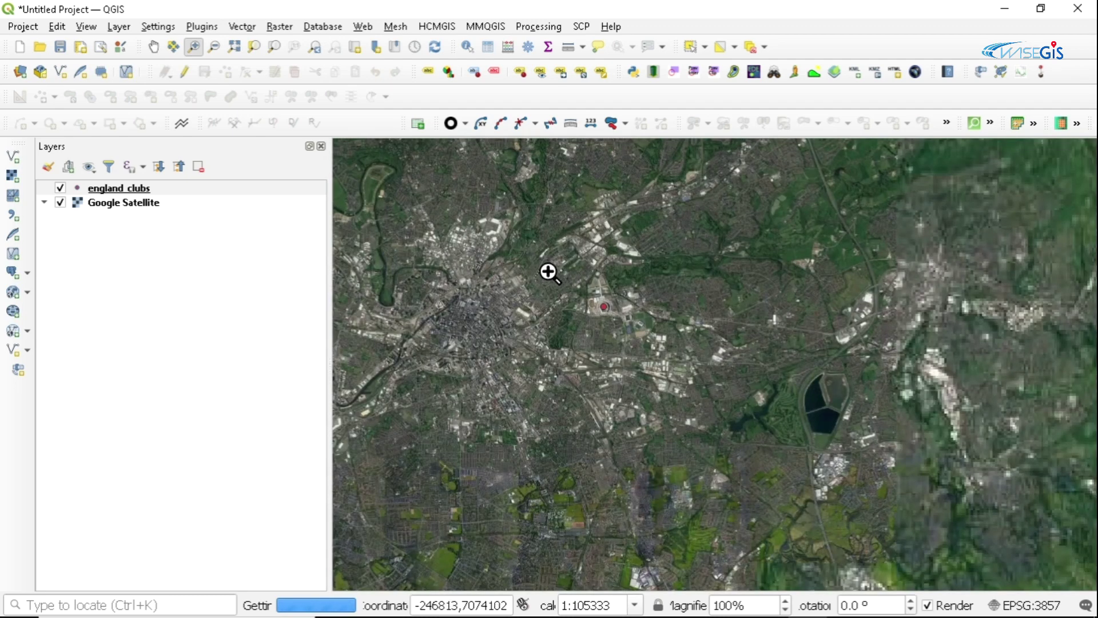
left_click_drag(549, 270, 681, 371)
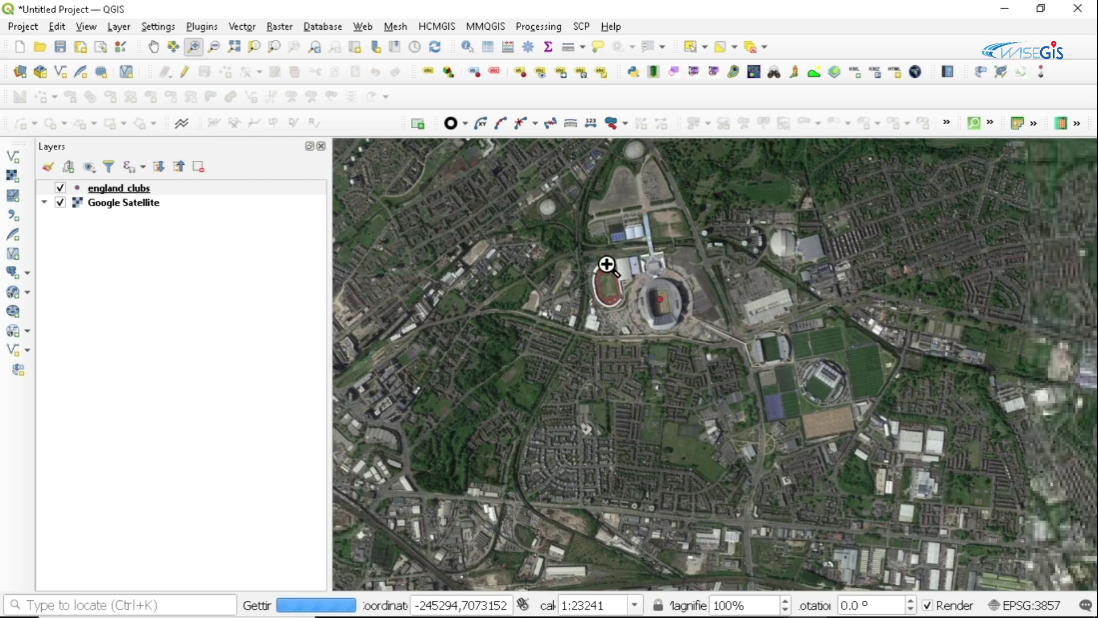
left_click_drag(607, 253, 750, 369)
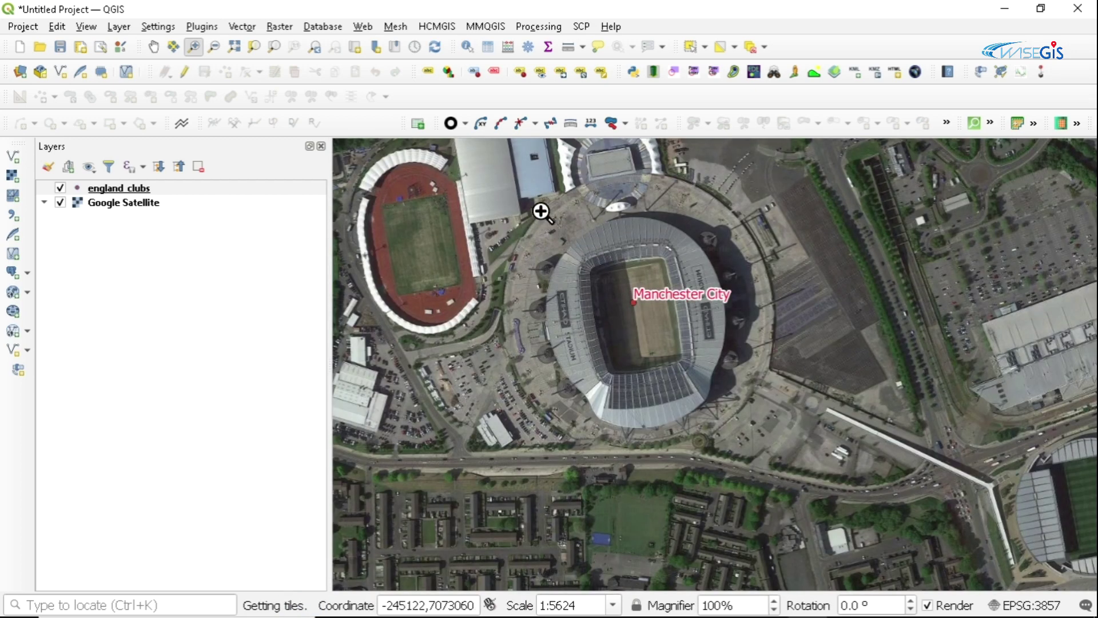
left_click_drag(540, 211, 803, 435)
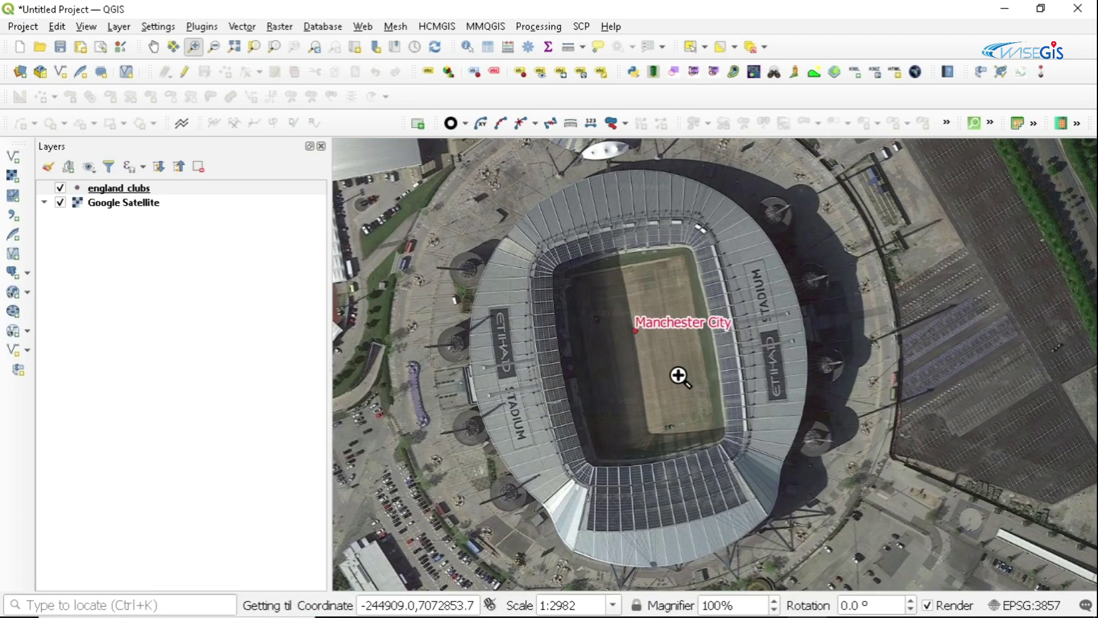
Step: Zoom back out and pan to show both Manchester club points
scroll(676, 370, "down", 3)
scroll(675, 368, "down", 2)
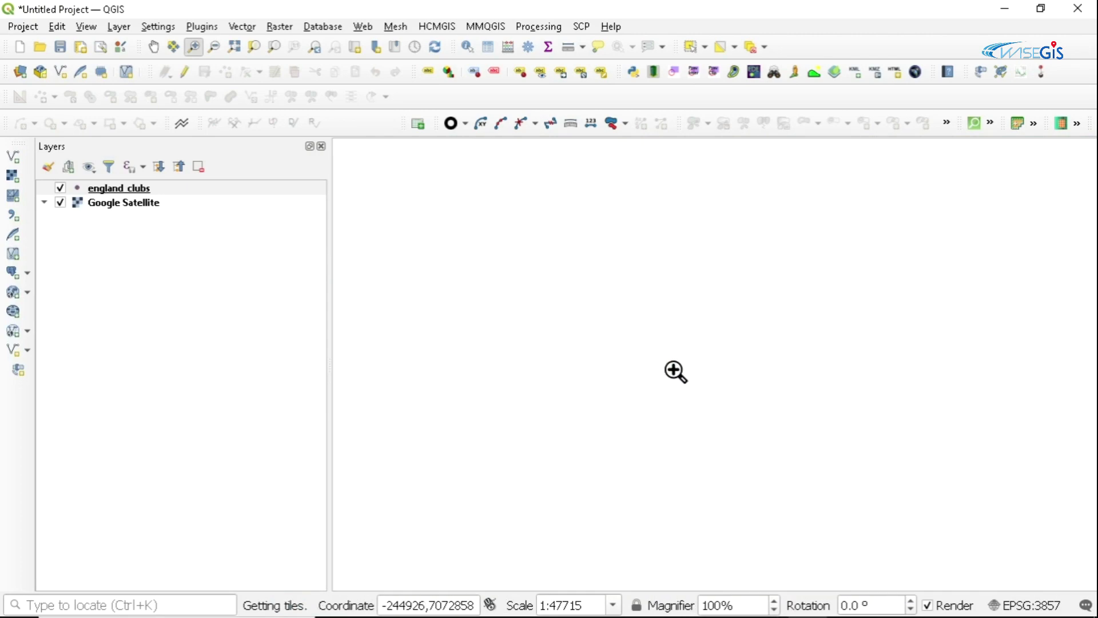
scroll(669, 366, "down", 1)
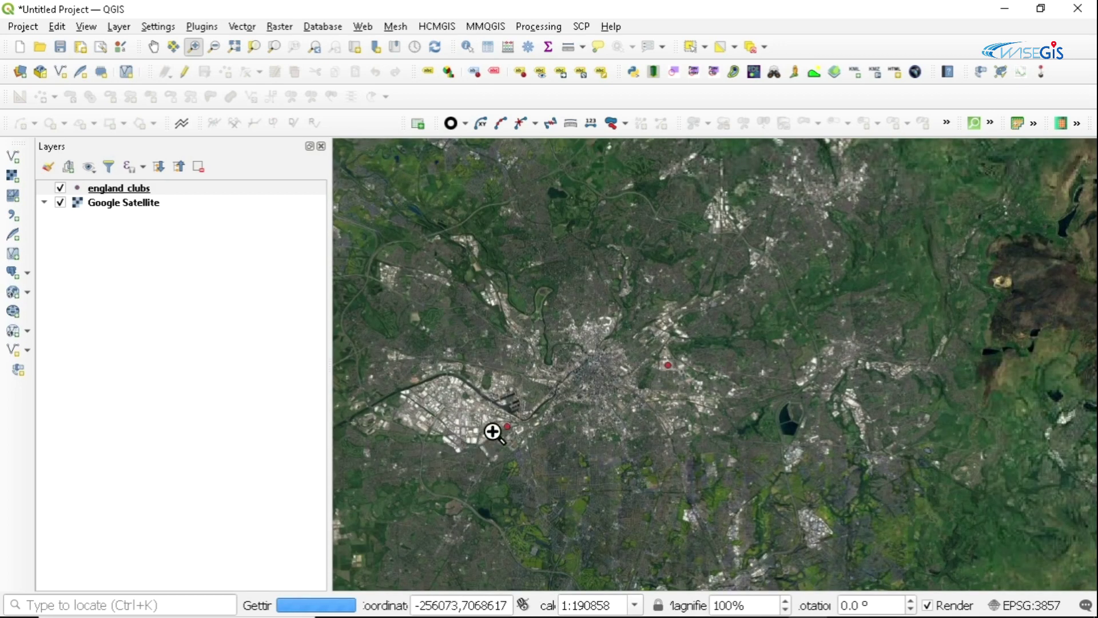
left_click(153, 46)
left_click_drag(507, 436, 540, 283)
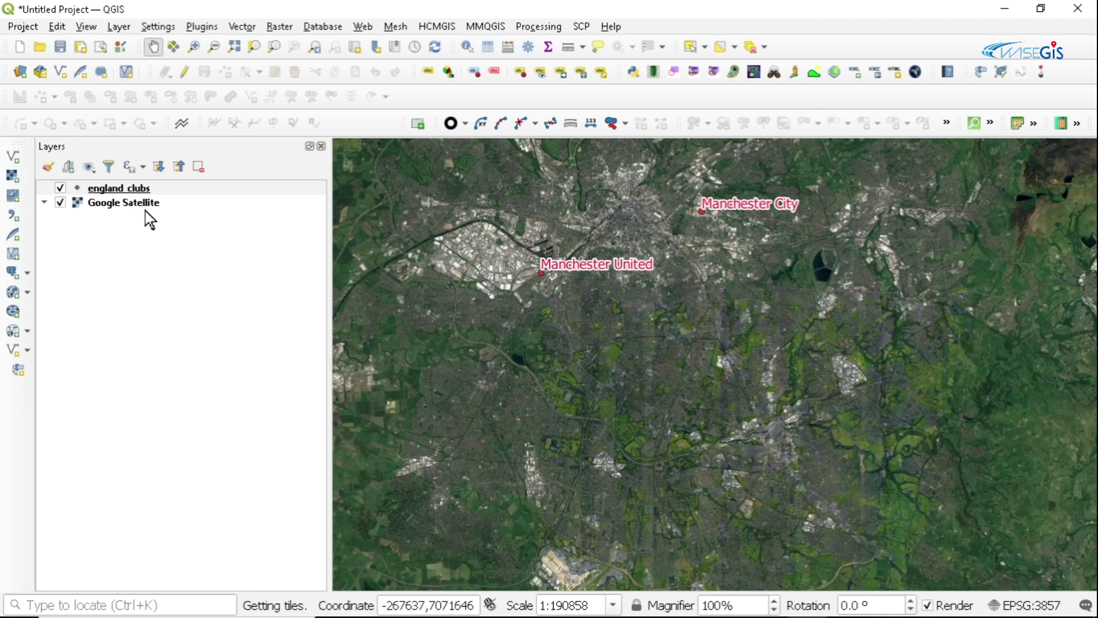
Step: Check the seven england_clubs records, then minimise QGIS and ActivInspire
left_click(123, 194)
right_click(125, 194)
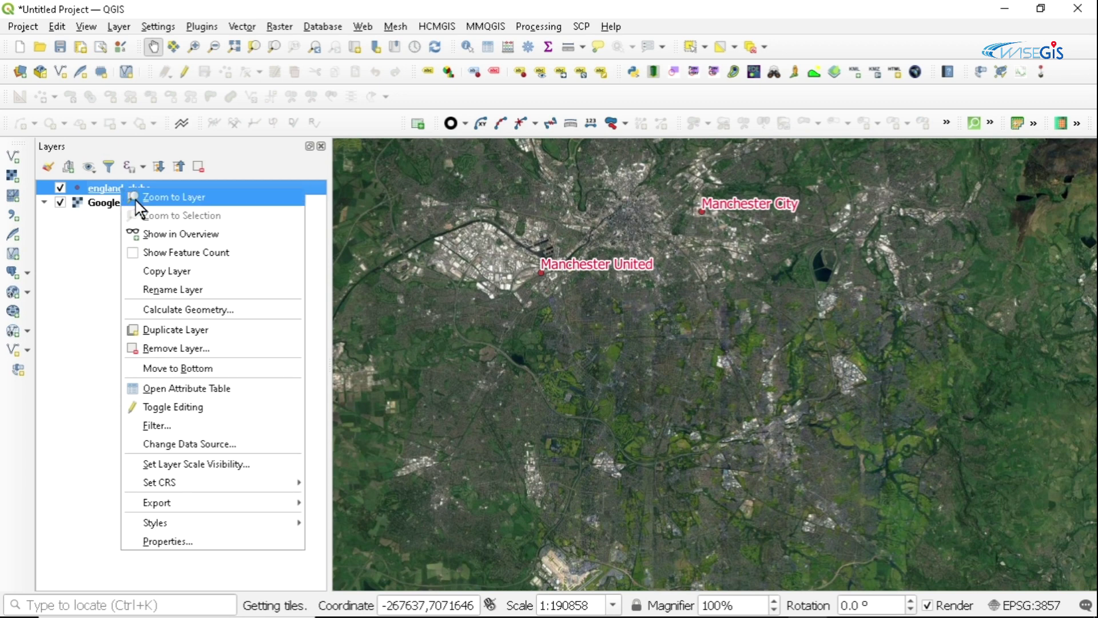
left_click(157, 387)
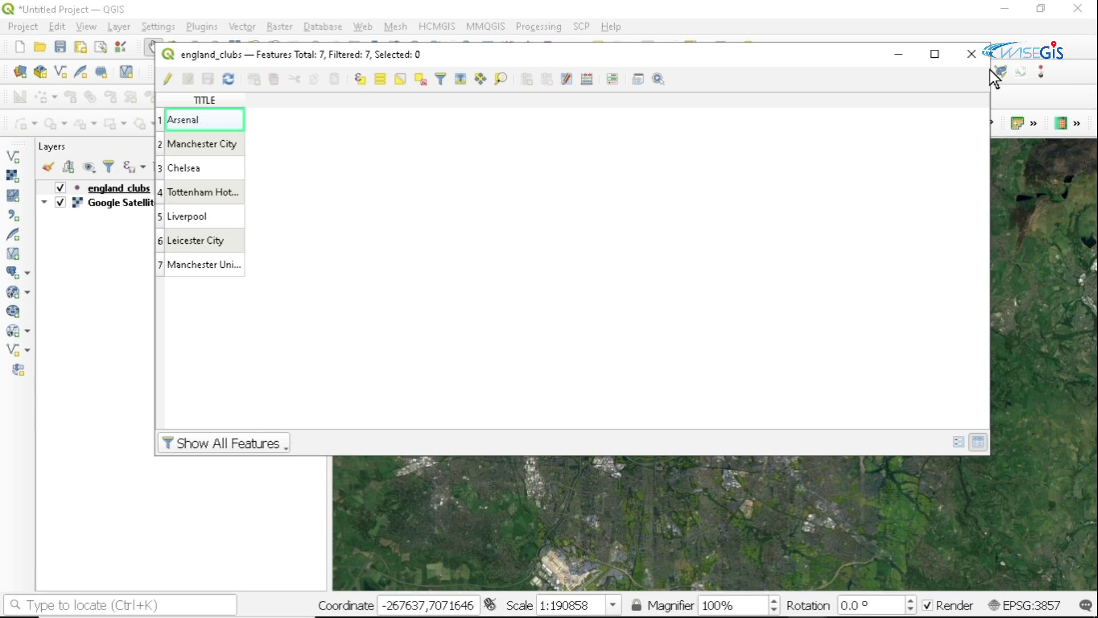
left_click(900, 56)
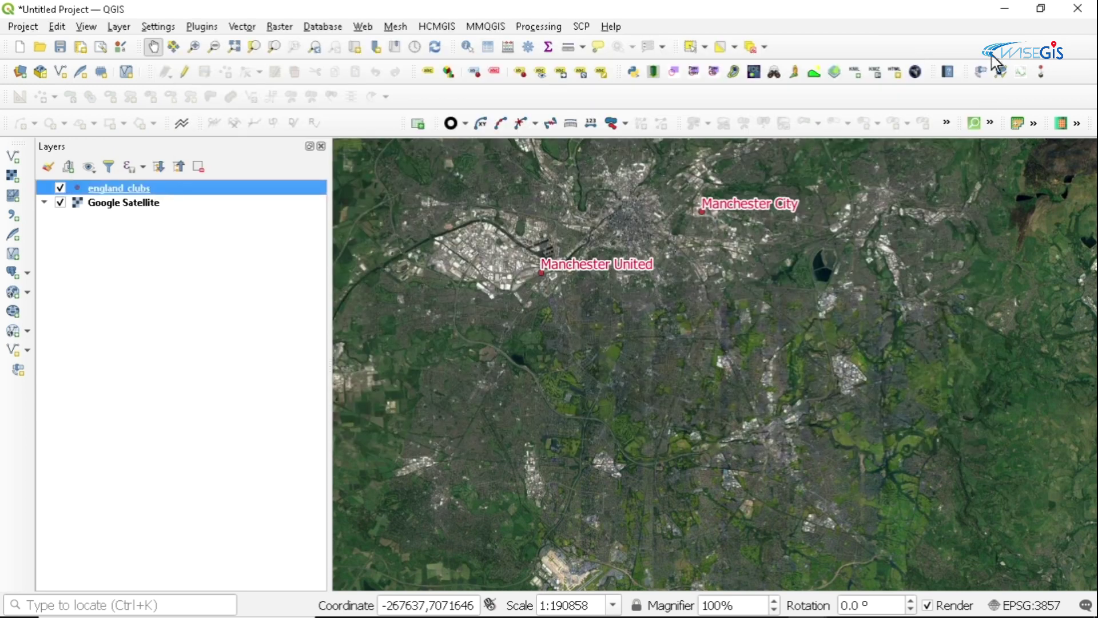
left_click(1005, 8)
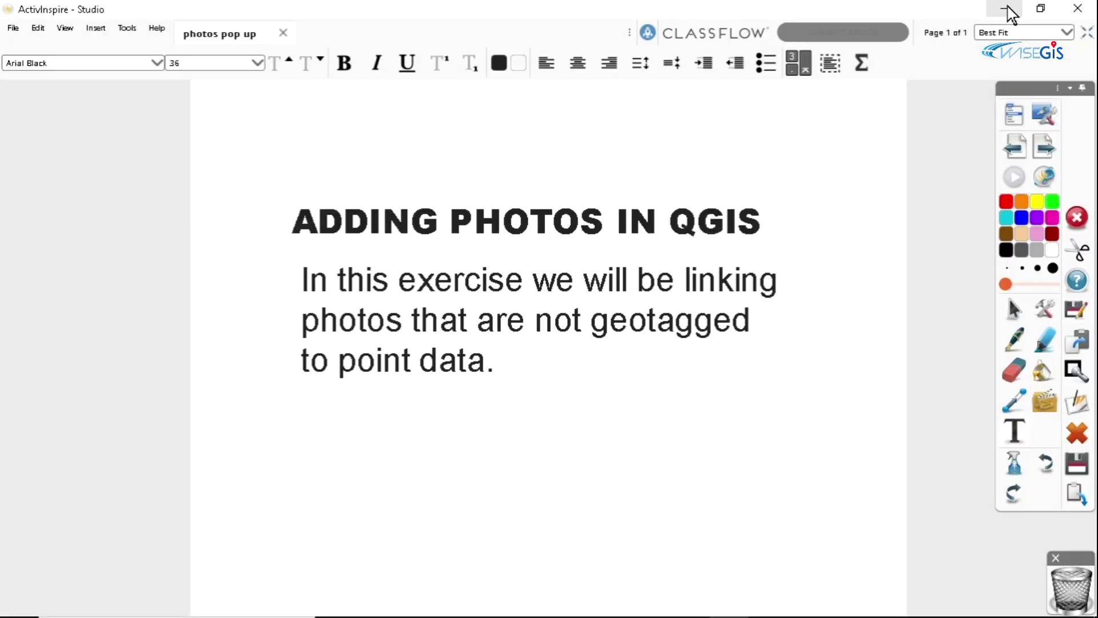
left_click(1006, 10)
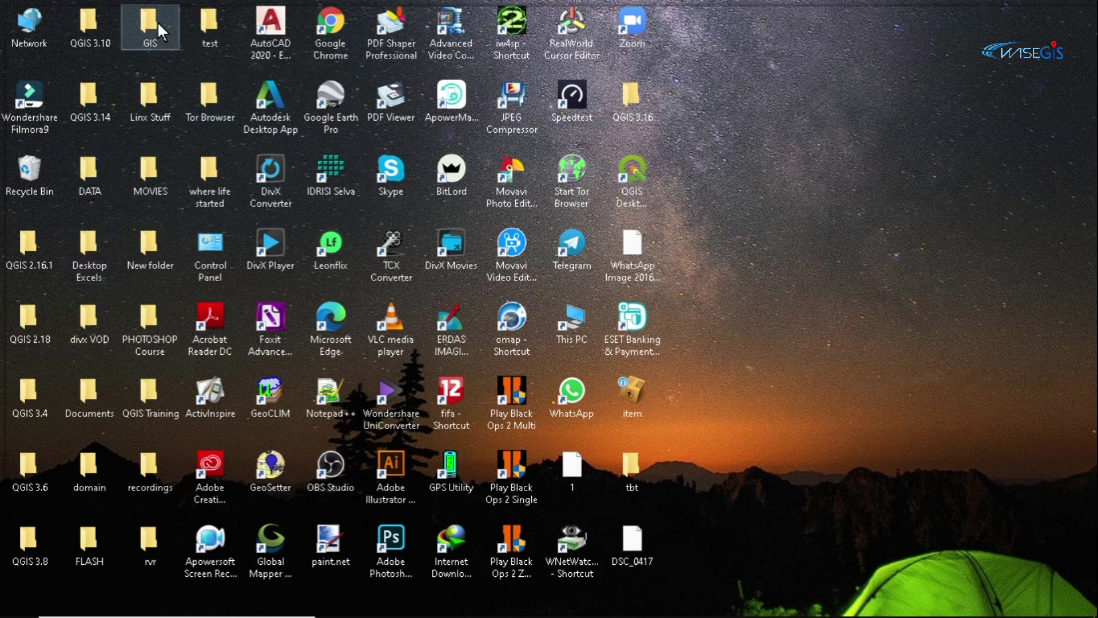
Step: Go to GIS > data > Soccer stadium data > Photos and maximise Explorer
double_click(173, 30)
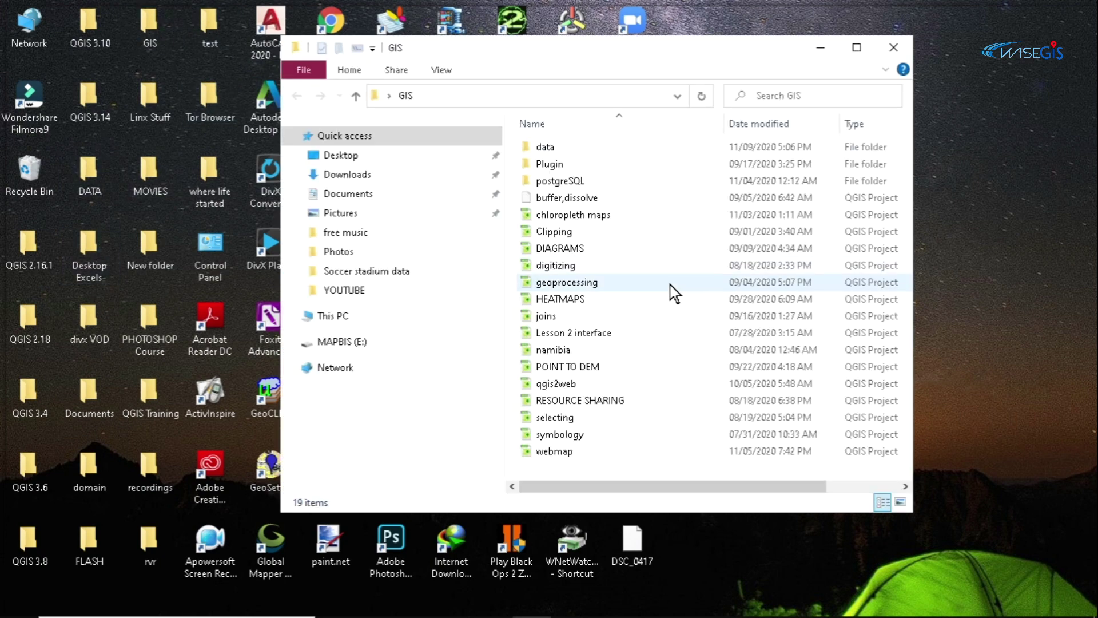
double_click(558, 149)
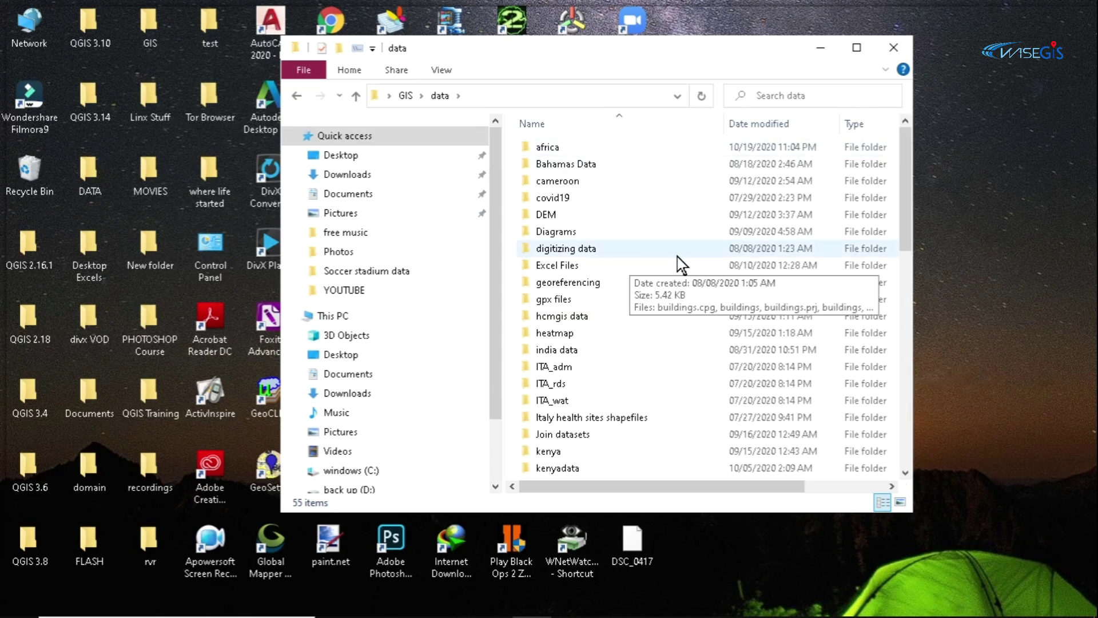
scroll(677, 259, "down", 10)
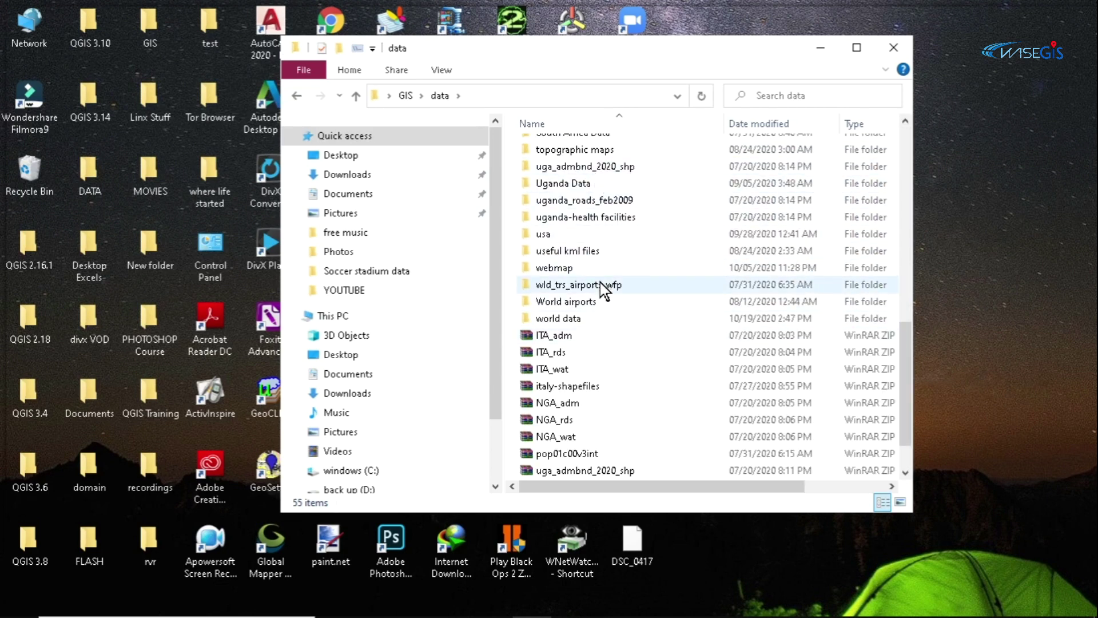
scroll(906, 122, "up", 6)
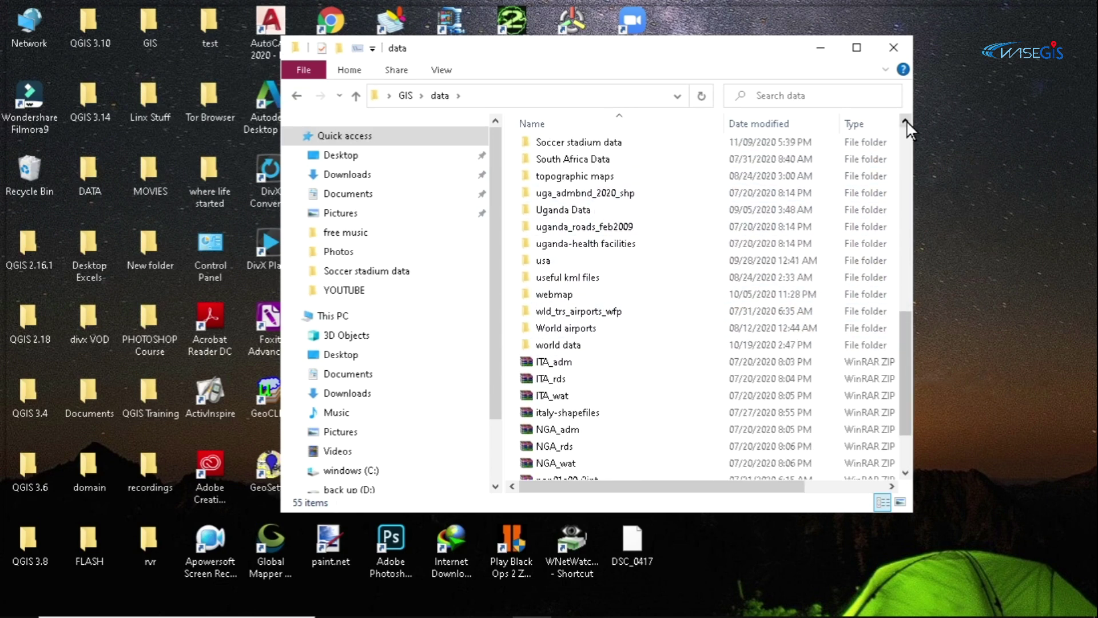
double_click(590, 430)
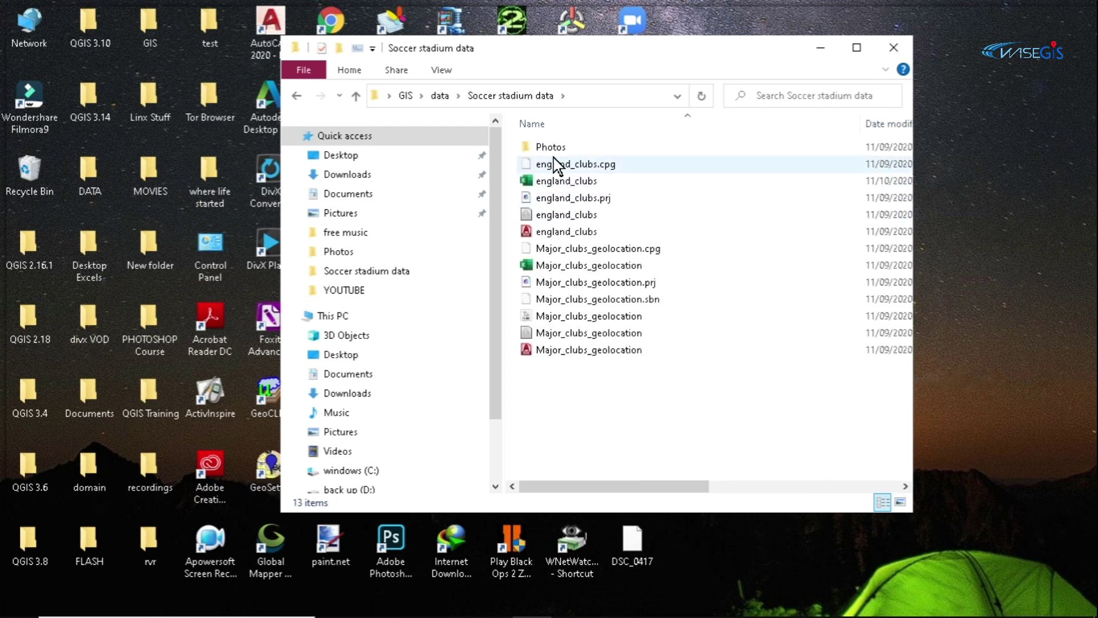
double_click(553, 149)
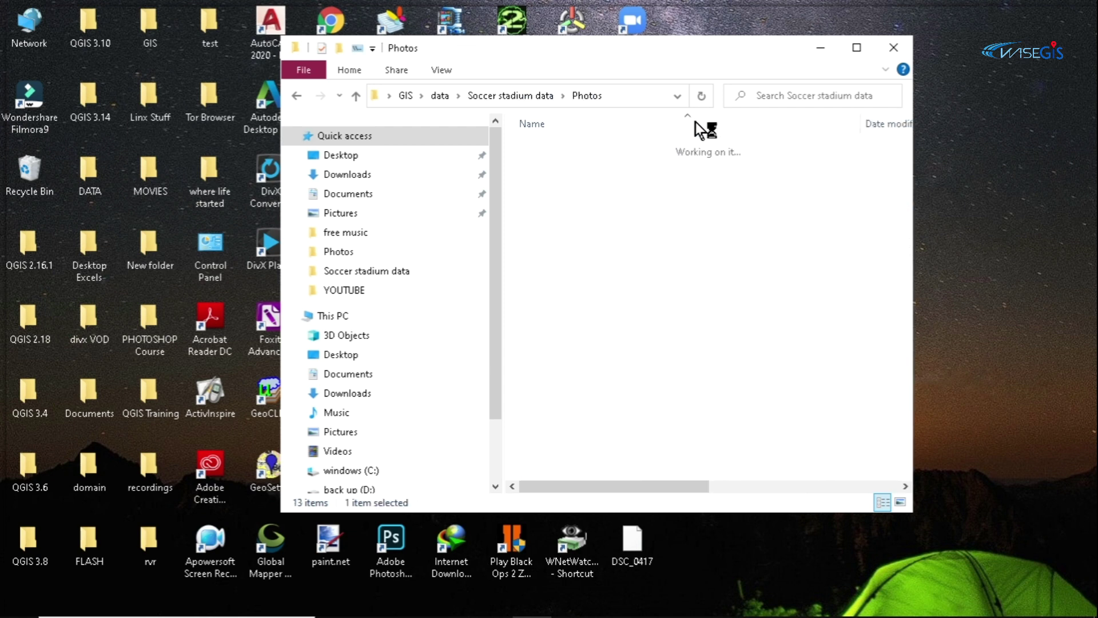
left_click(856, 47)
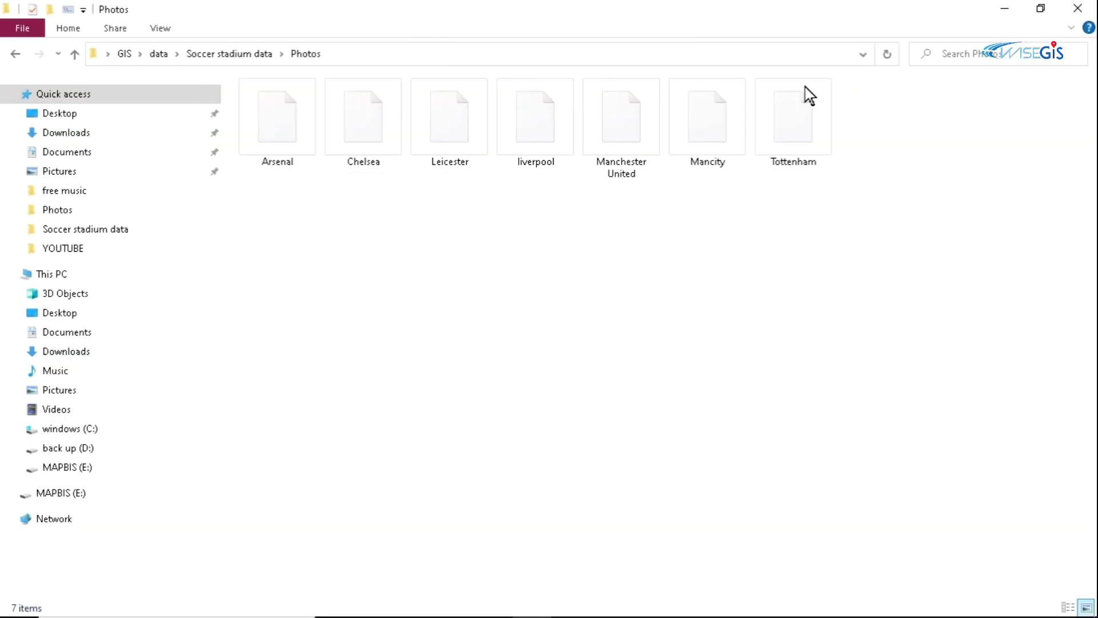
Step: View the stadium photos from Arsenal through Tottenham, then close the viewer
left_click(273, 135)
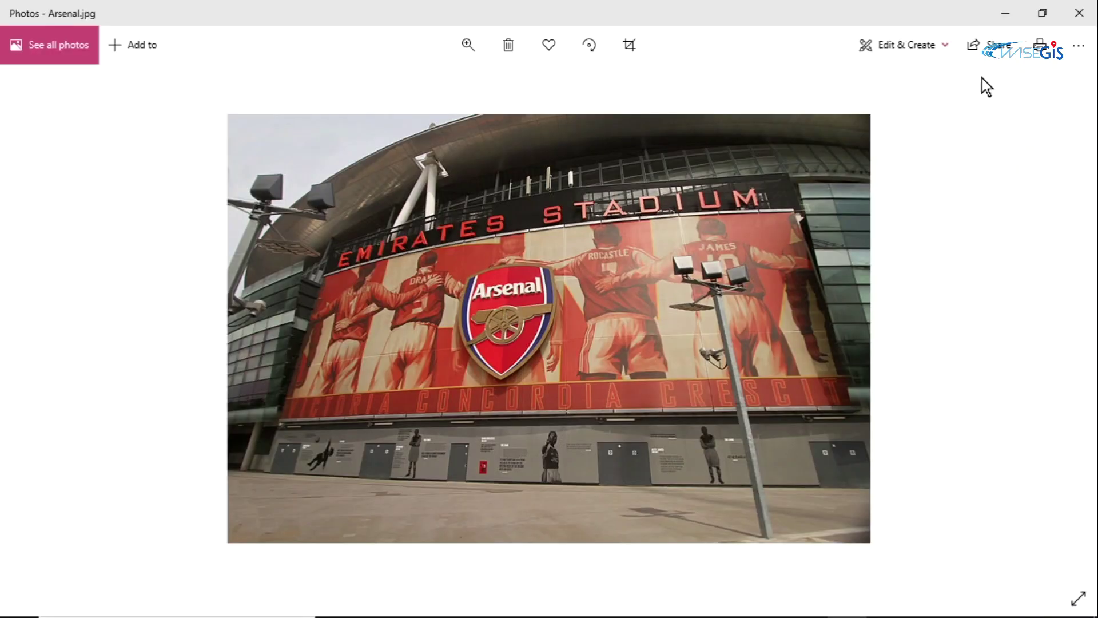
left_click(1060, 328)
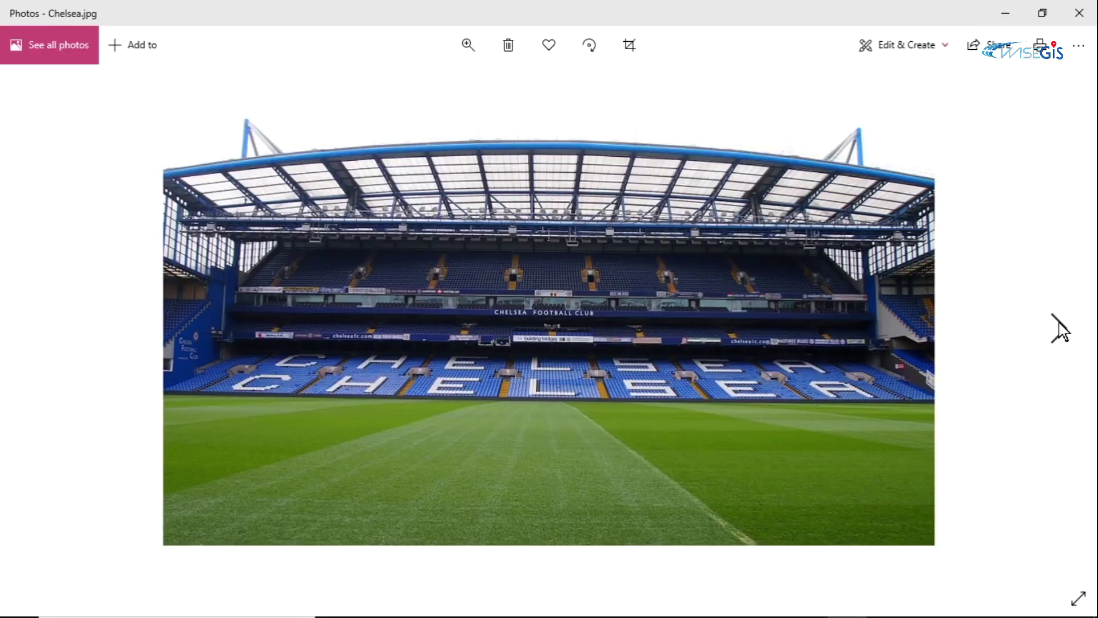
left_click(1061, 328)
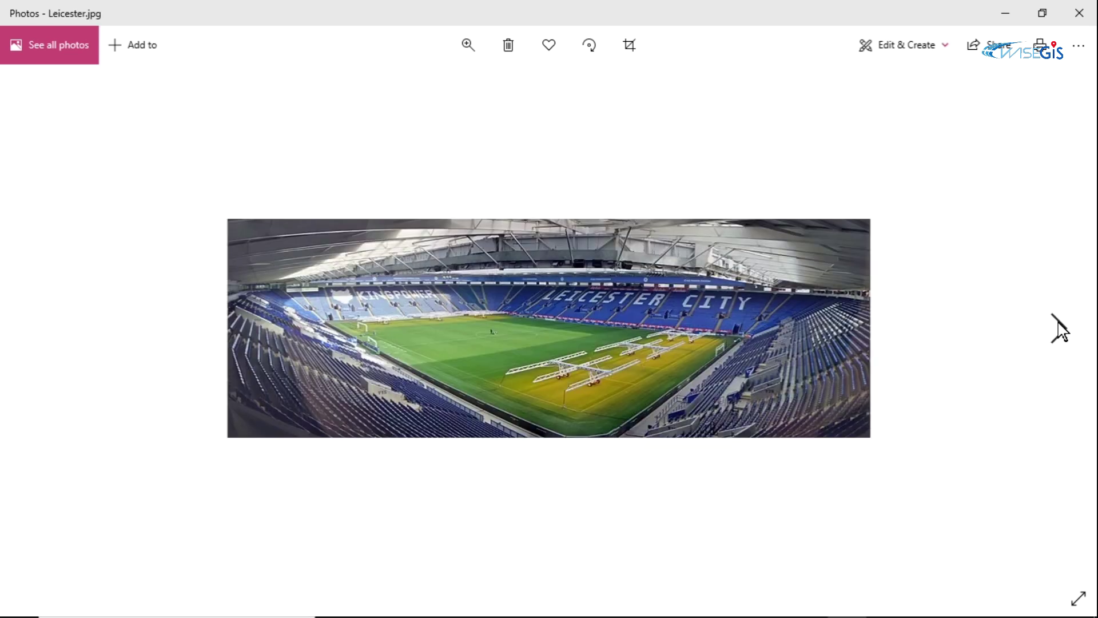
left_click(1061, 330)
left_click(1060, 330)
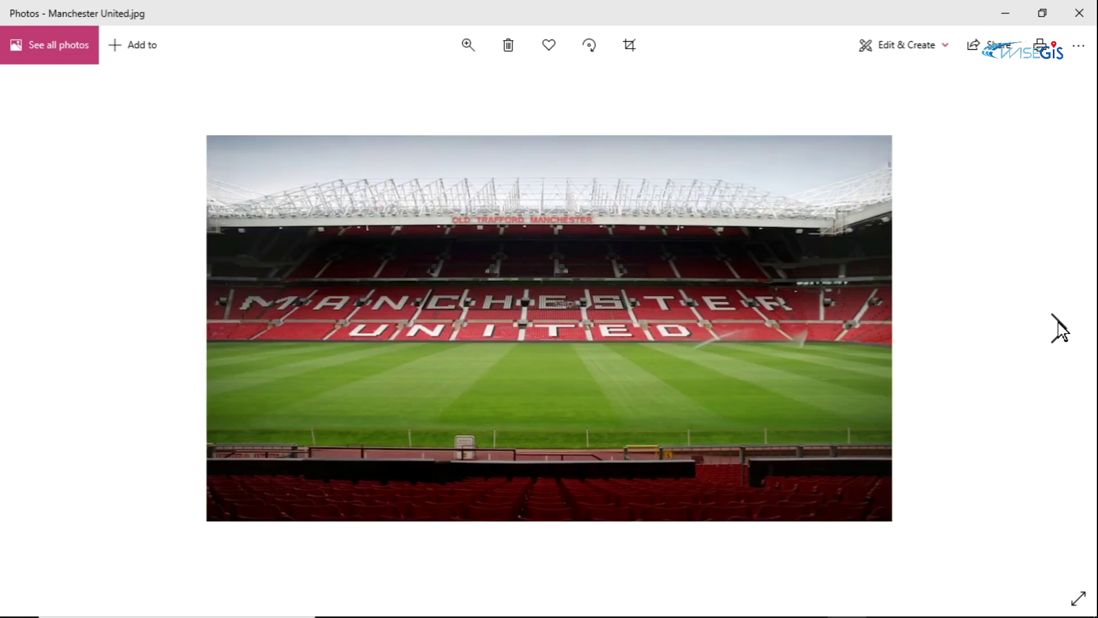
left_click(1060, 329)
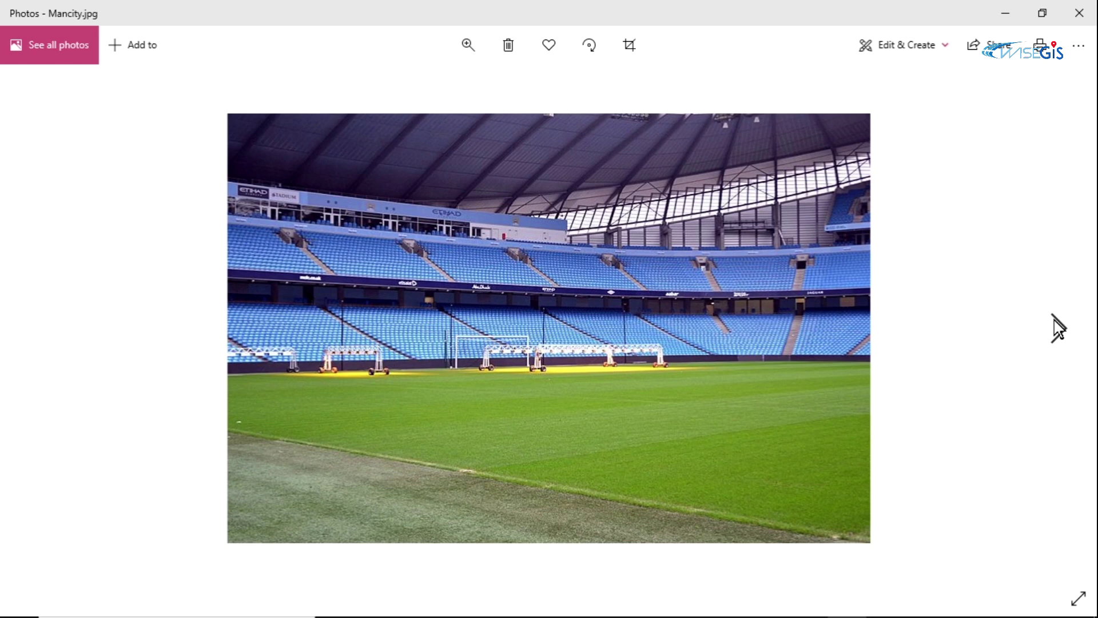
left_click(1059, 329)
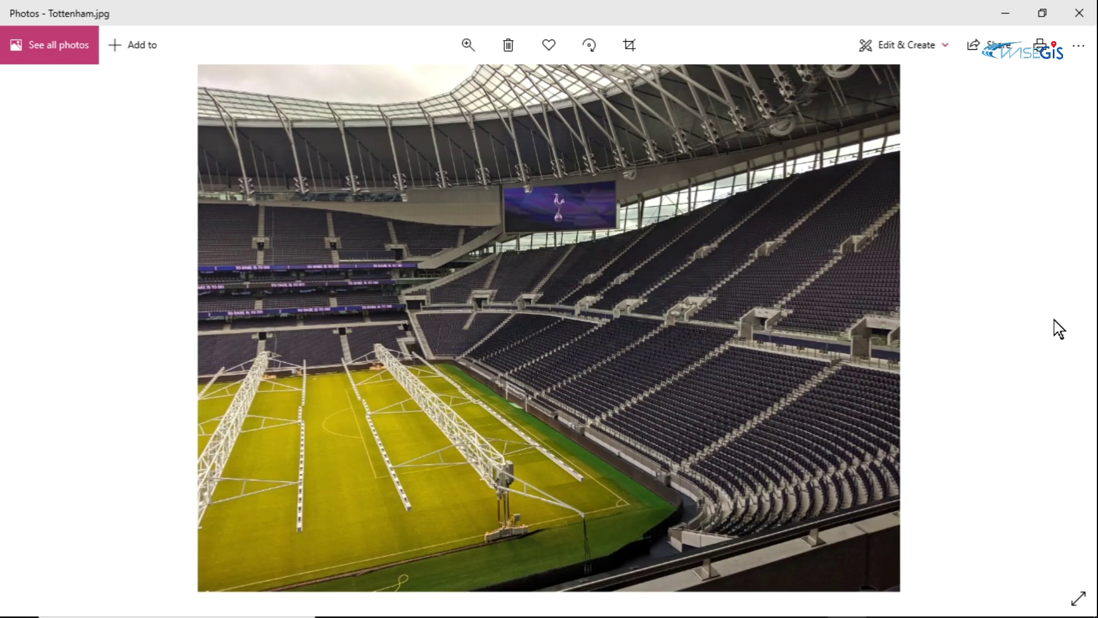
left_click(1005, 13)
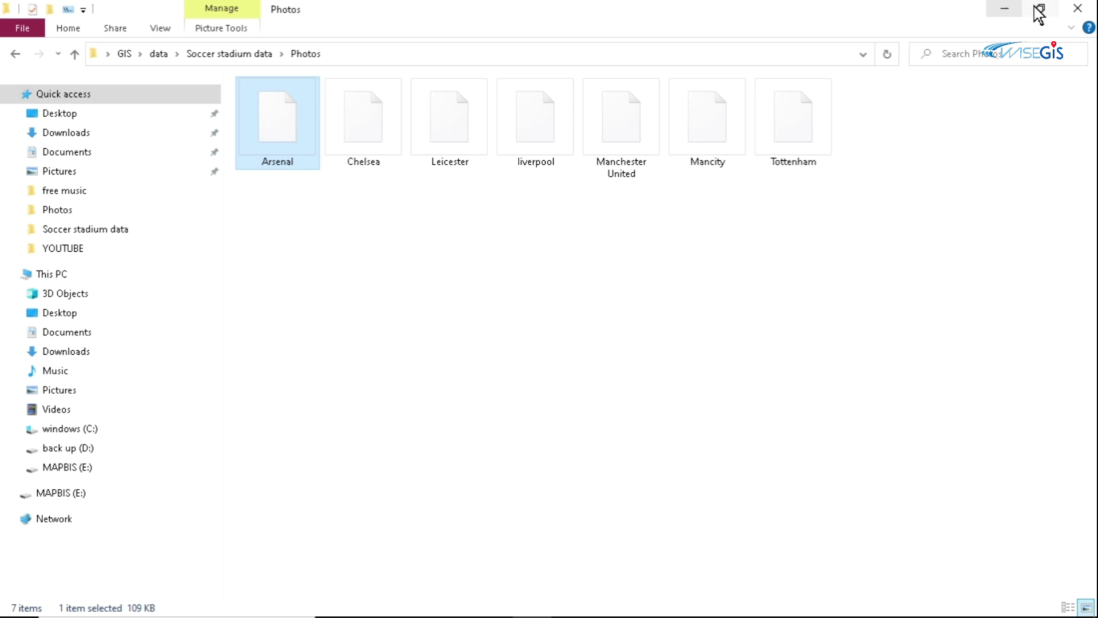
Step: Back in QGIS, open the england_clubs attribute table and toggle editing on
left_click(1005, 9)
mouse_move(812, 595)
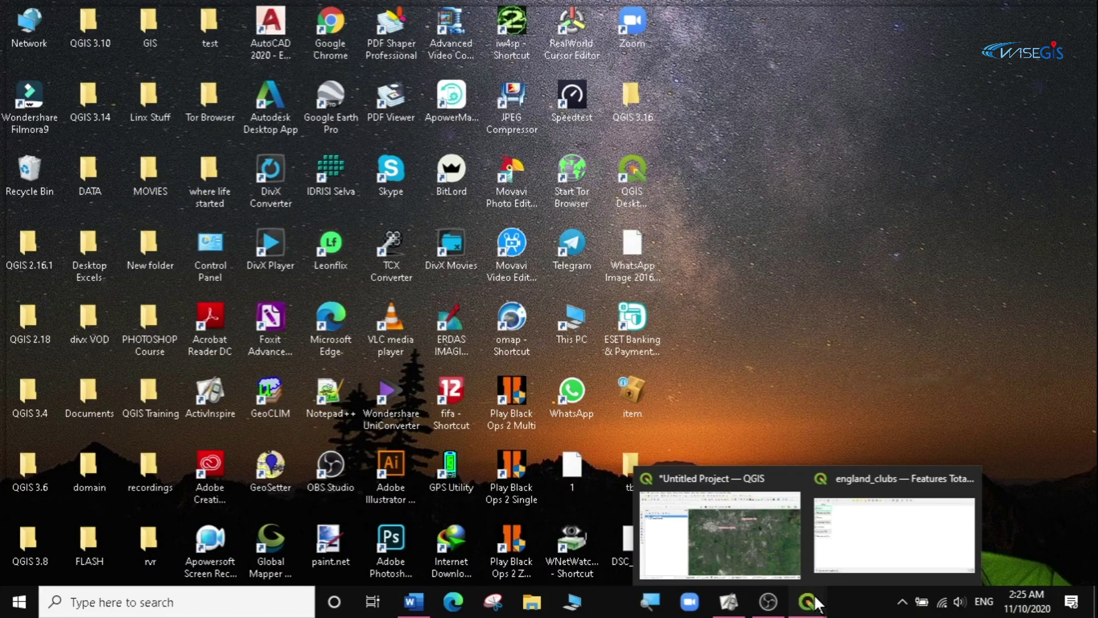
left_click(809, 543)
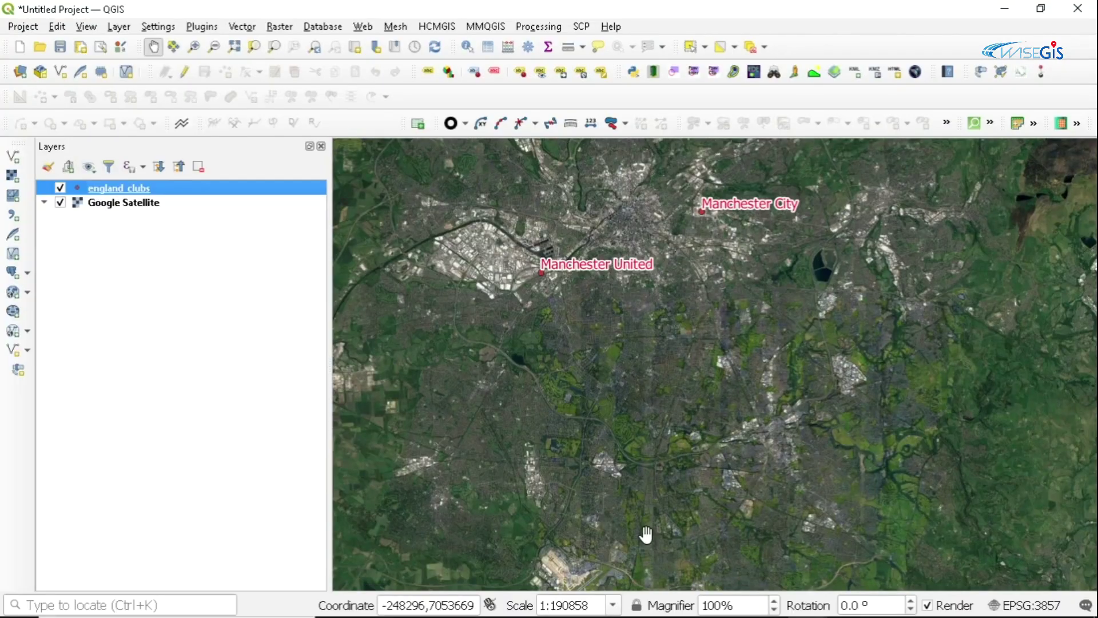
right_click(143, 194)
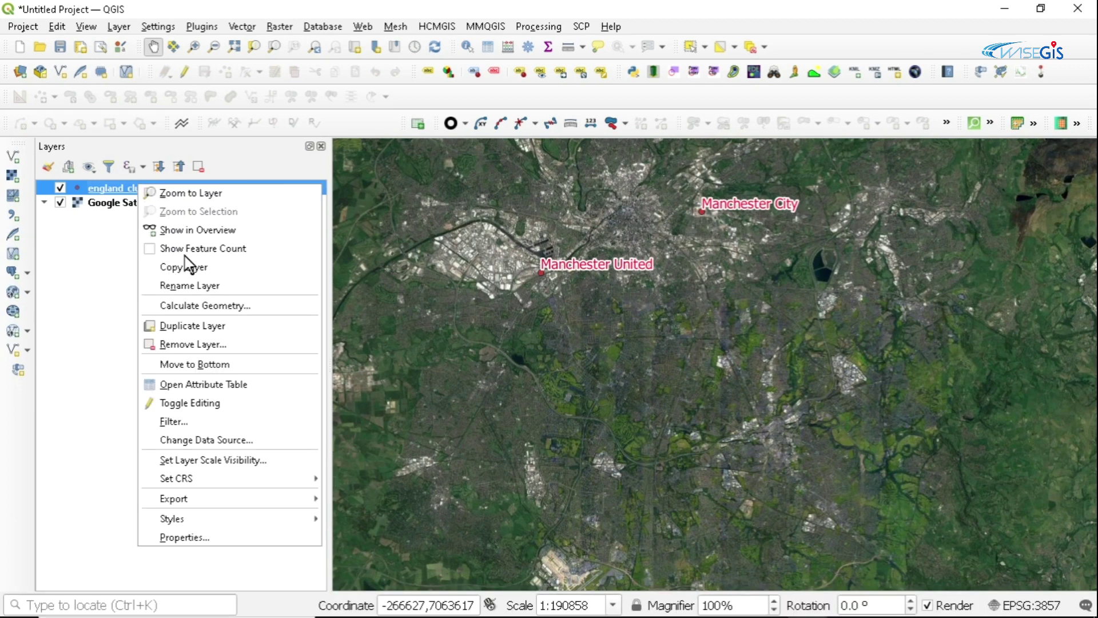
left_click(217, 384)
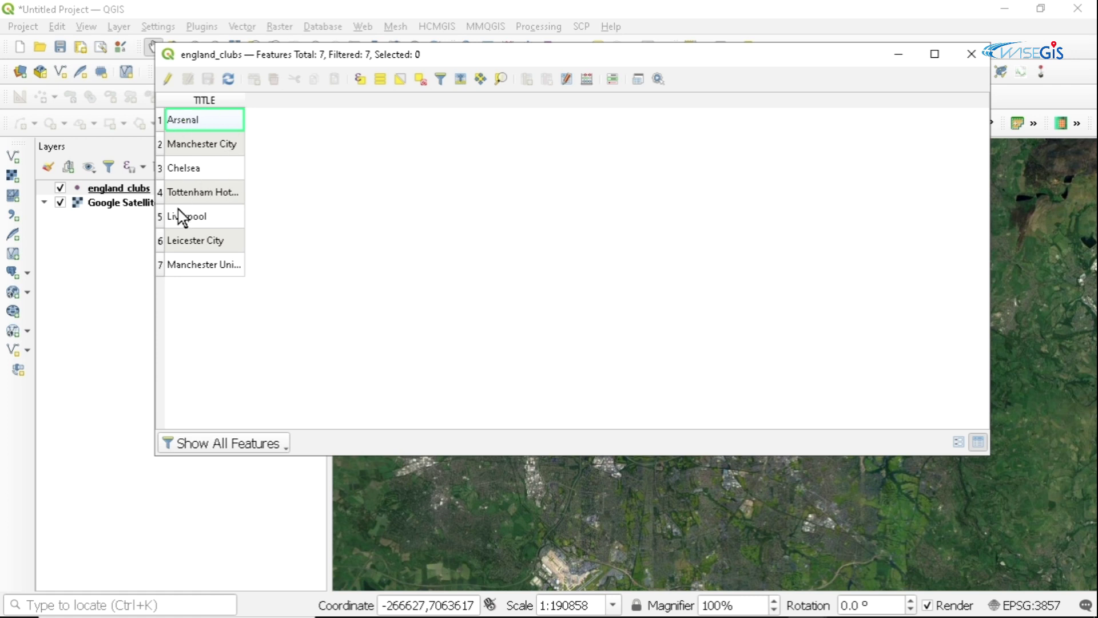
left_click(168, 79)
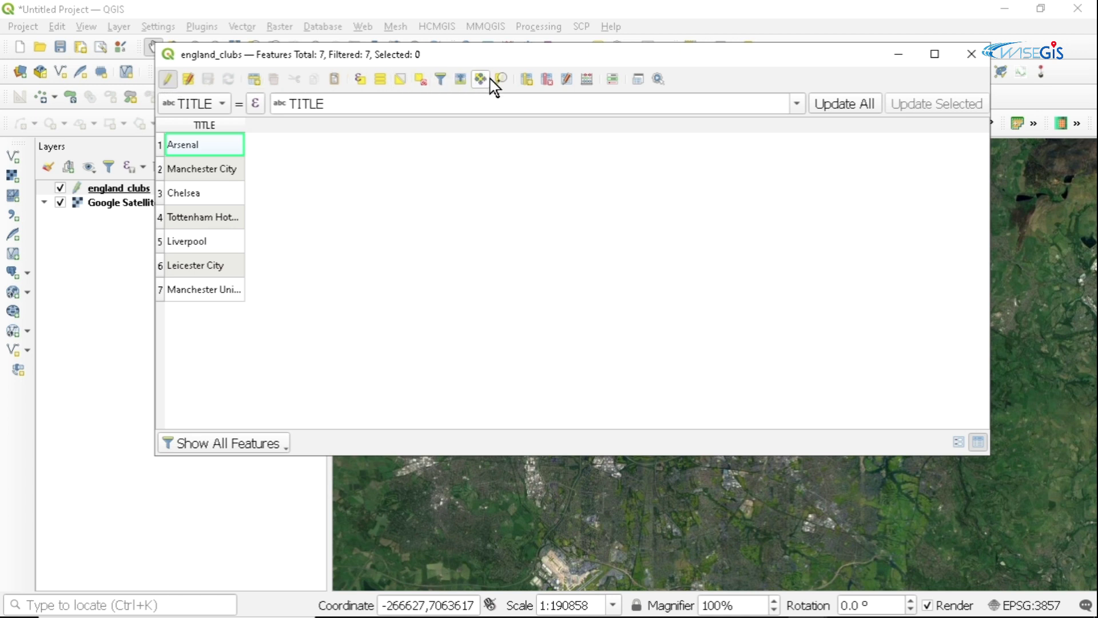
Step: Create a new field named Photos of type Text (string), length 200
left_click(523, 76)
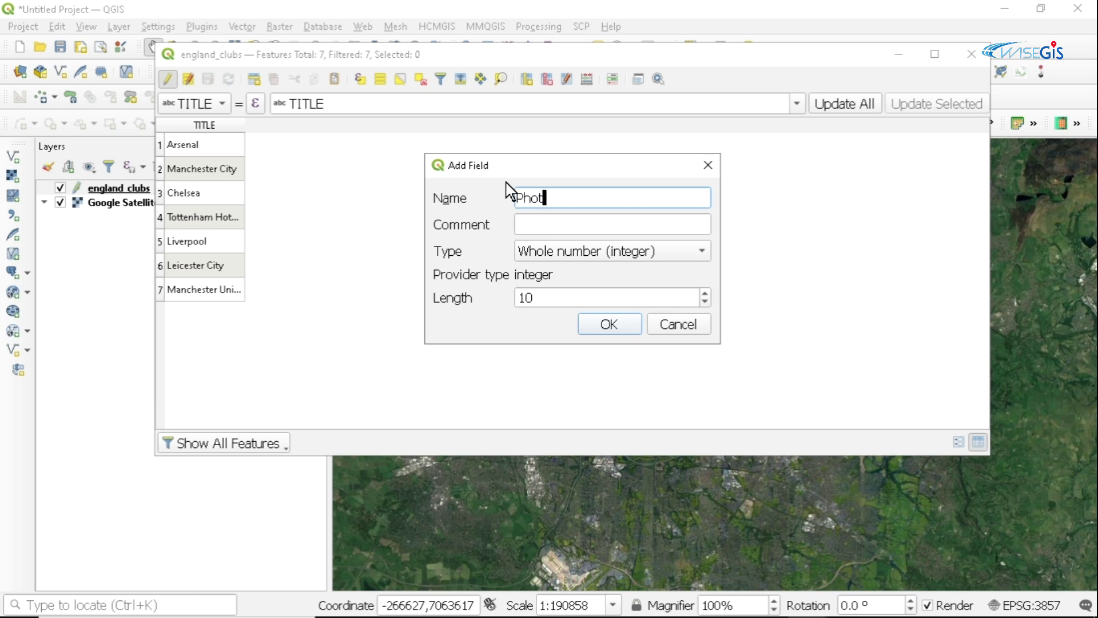
left_click(552, 251)
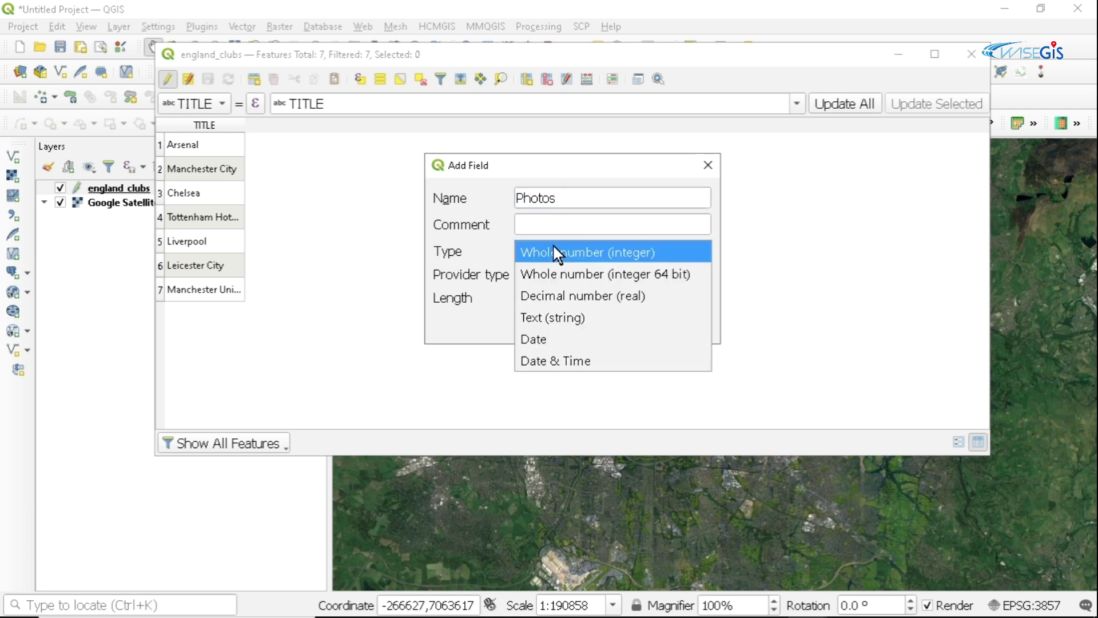
left_click(555, 318)
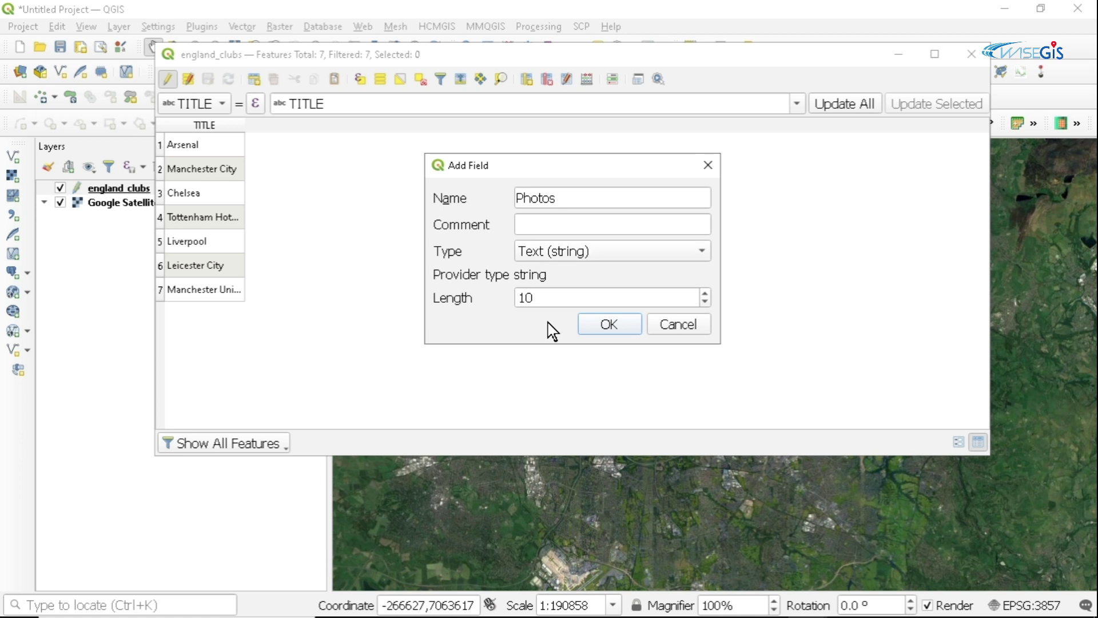
left_click(534, 298)
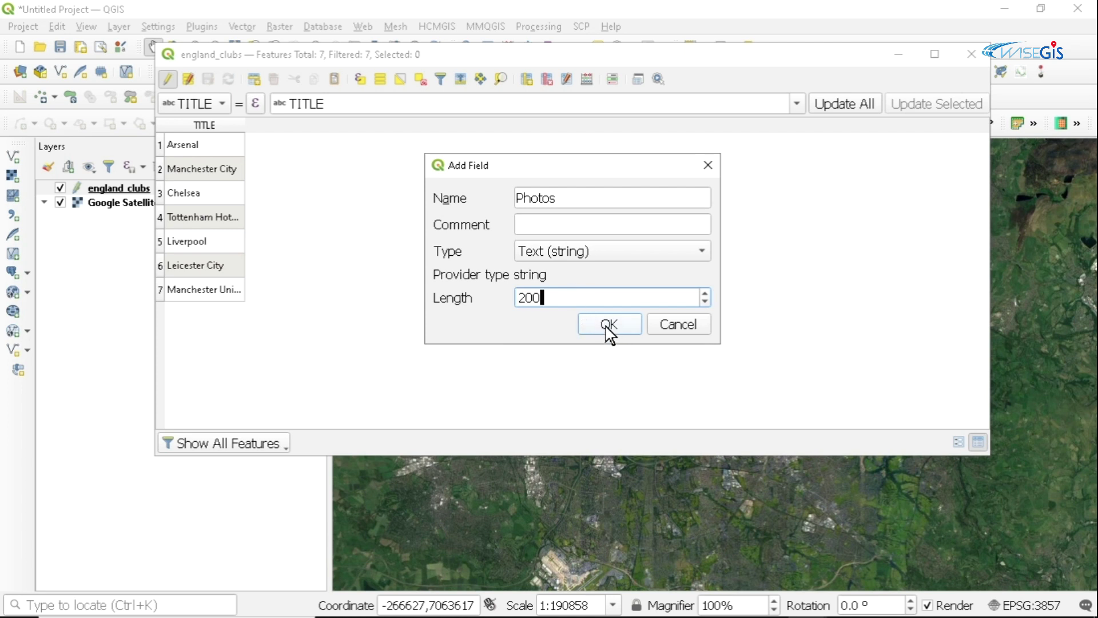
left_click(608, 329)
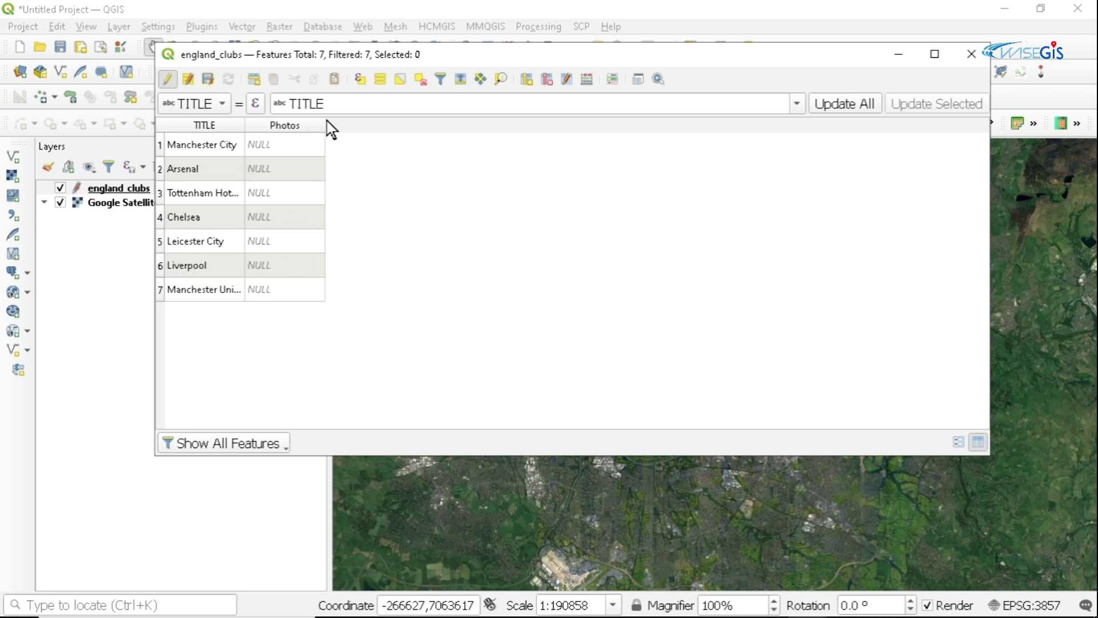
Step: Widen the england_clubs Photos column and save the layer edits
left_click_drag(324, 120, 570, 122)
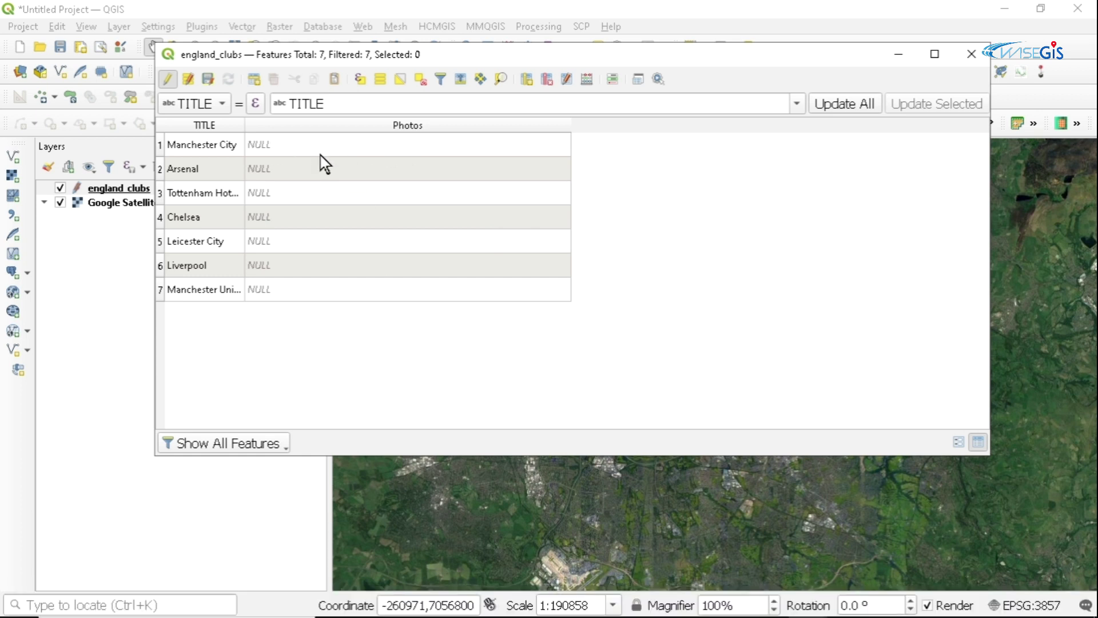
left_click(207, 77)
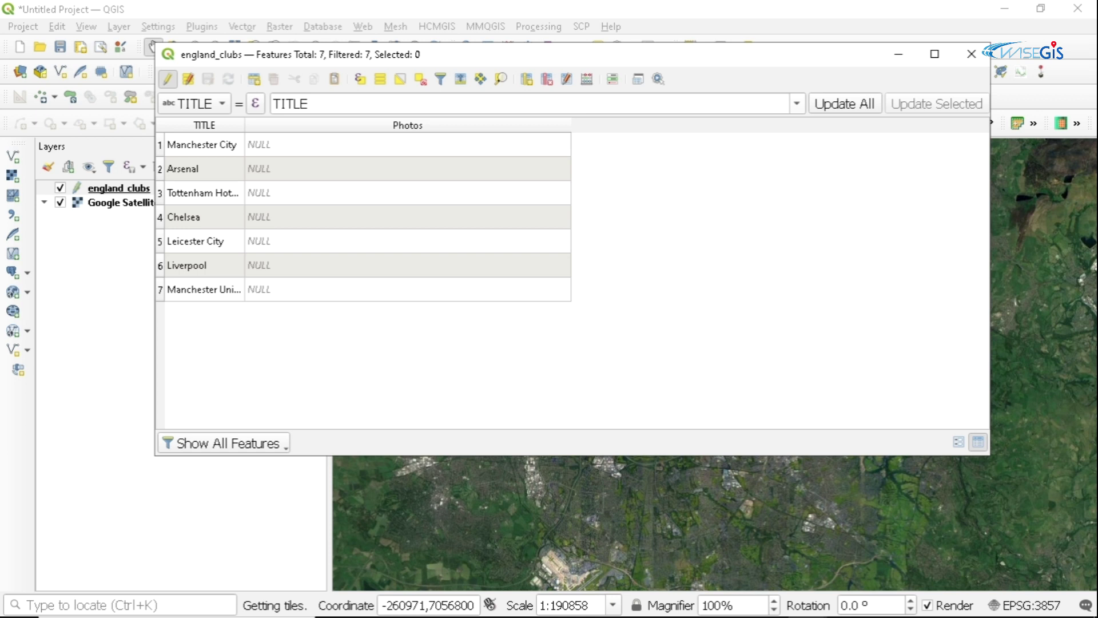
mouse_move(562, 613)
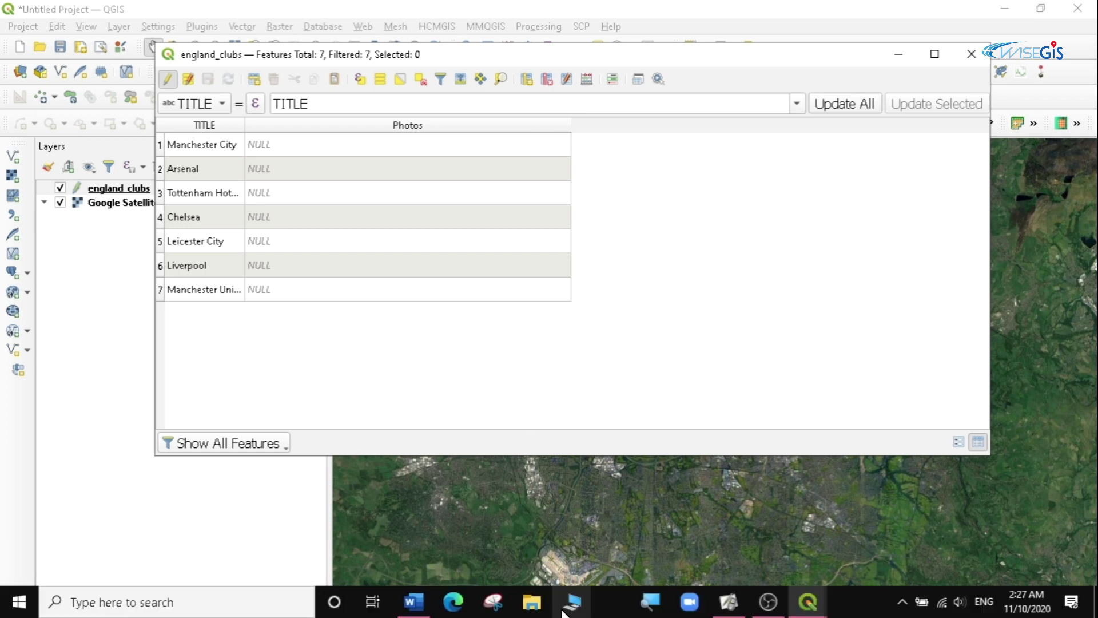
Step: In File Explorer, open the Photos folder inside Soccer stadium data
left_click(532, 606)
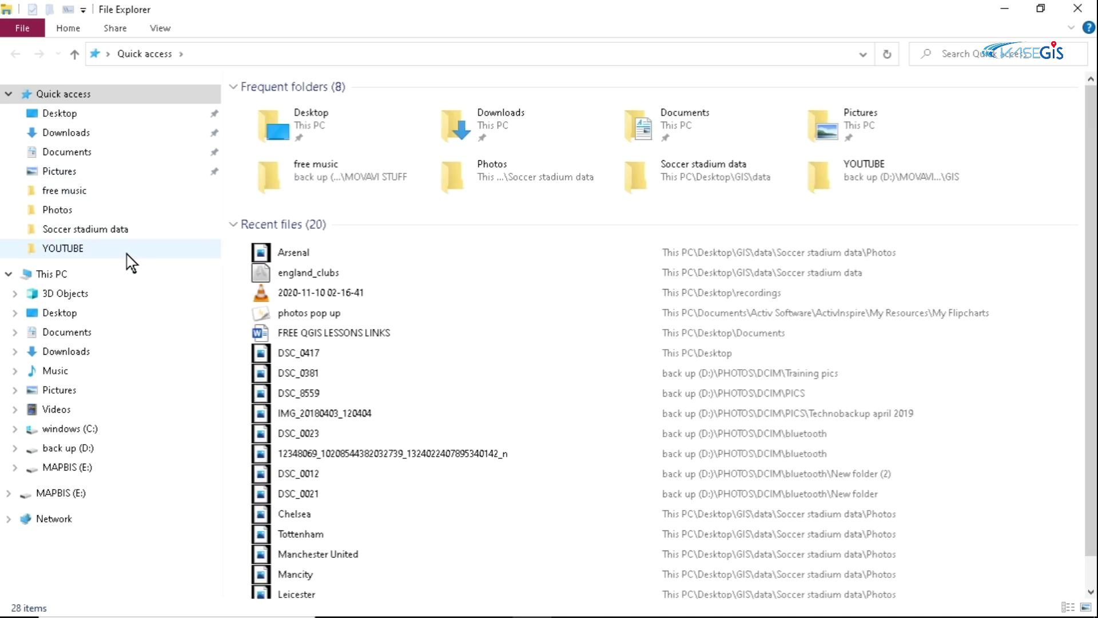
left_click(98, 228)
left_click(263, 107)
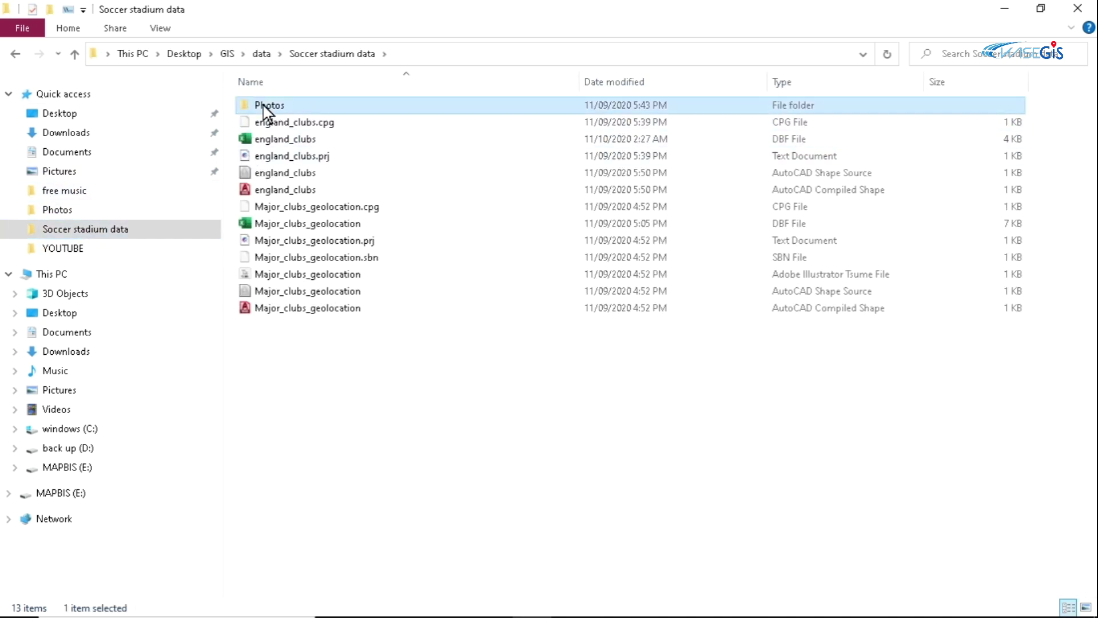
double_click(263, 106)
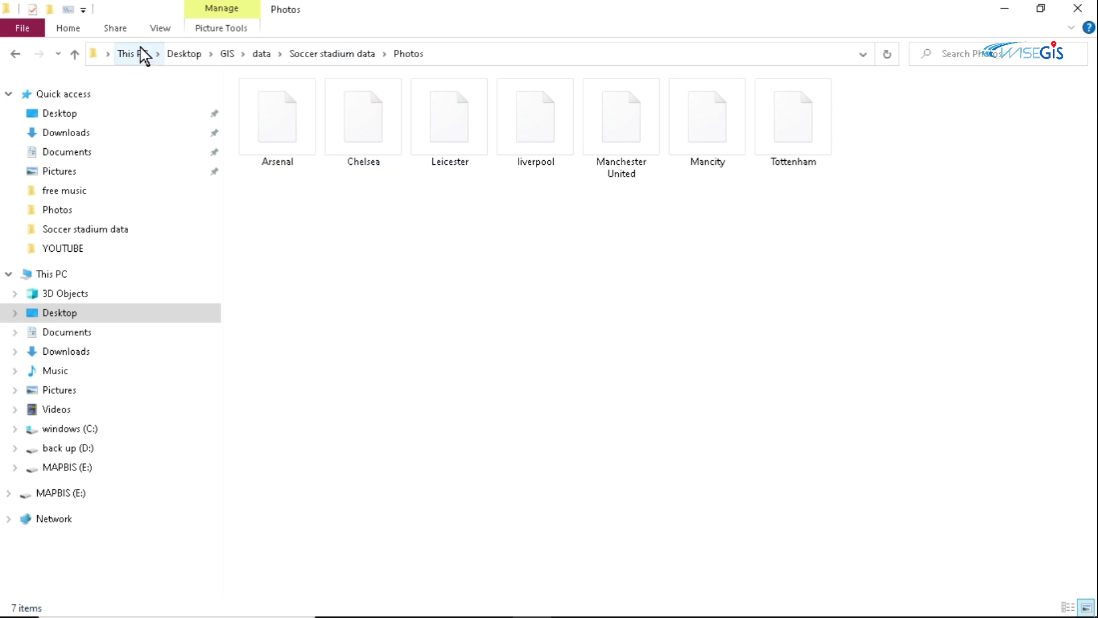
left_click(68, 29)
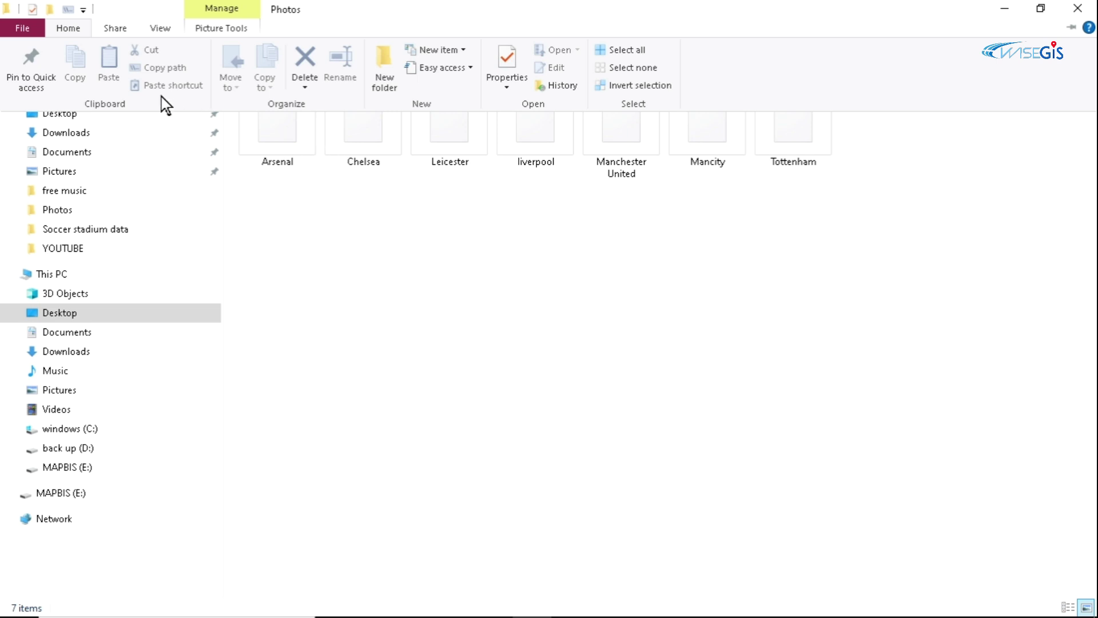
key("Right")
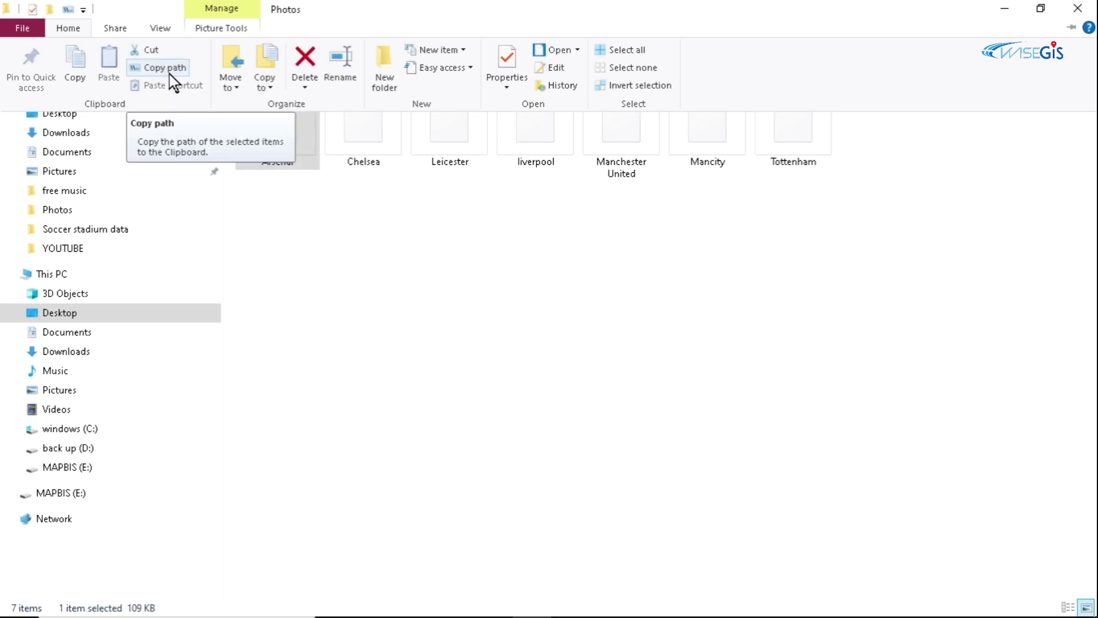
Step: Copy the full path of the Mancity photo, then minimize Explorer to return to QGIS
left_click(308, 236)
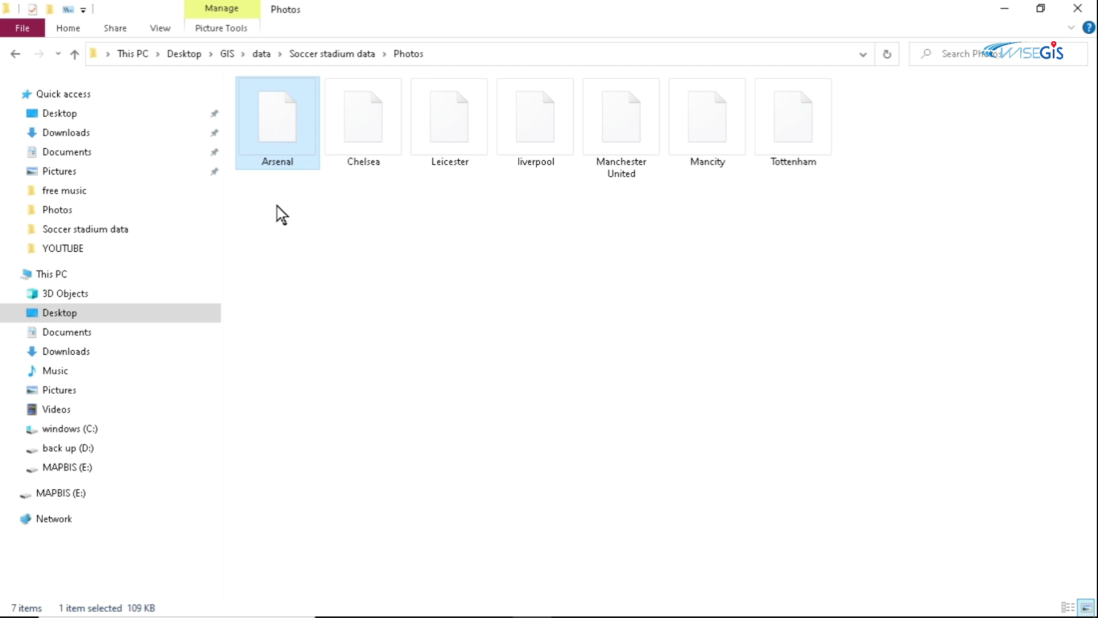
left_click(707, 134)
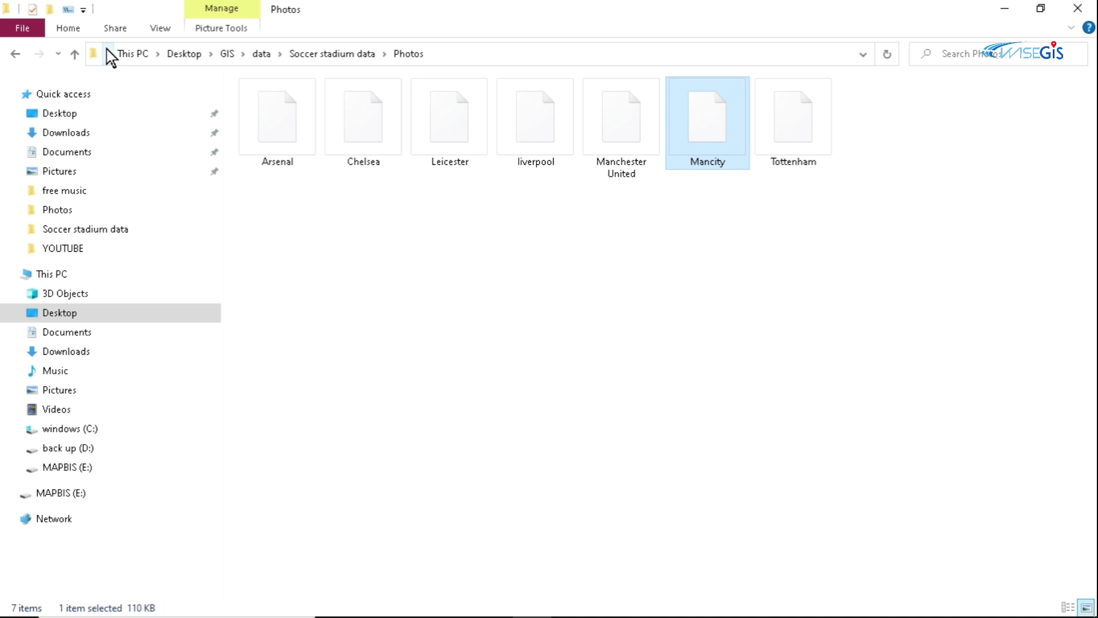
left_click(68, 28)
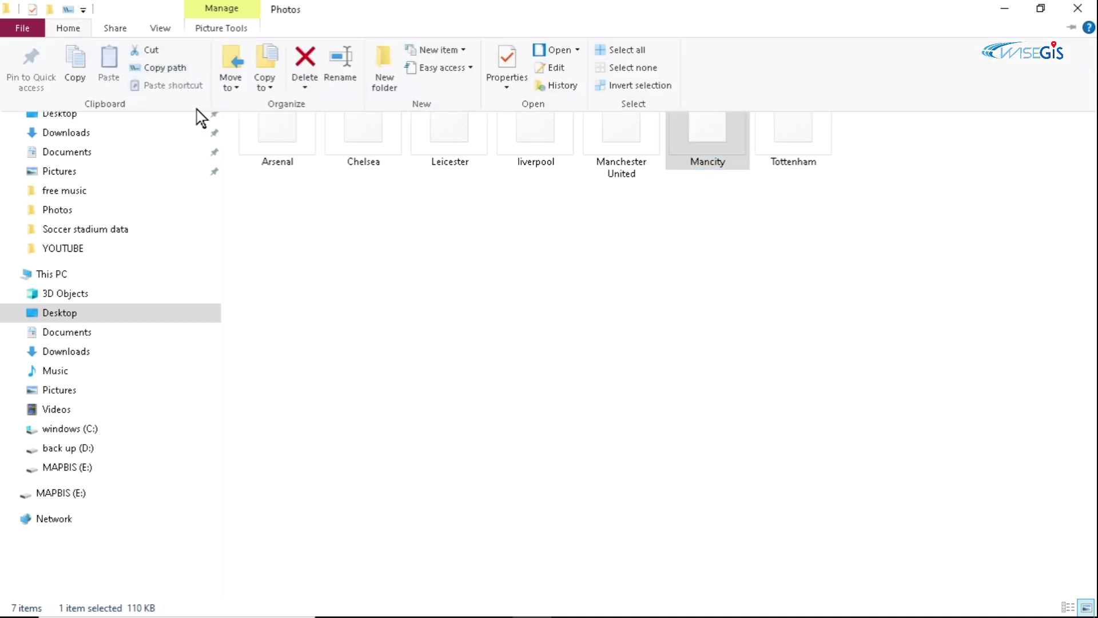
left_click(155, 67)
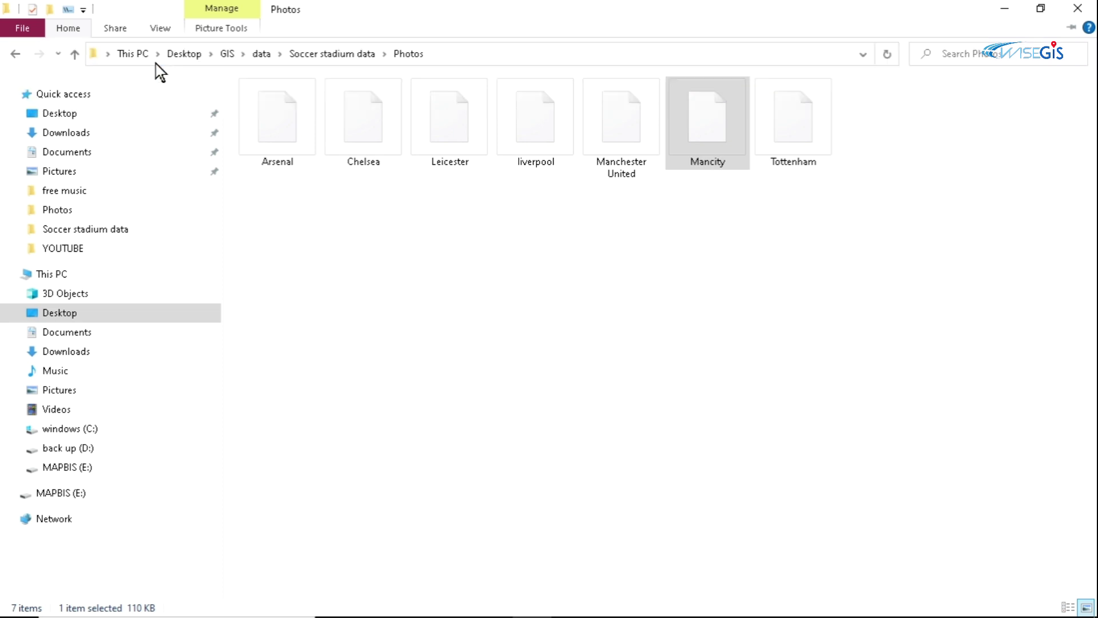
left_click(1005, 8)
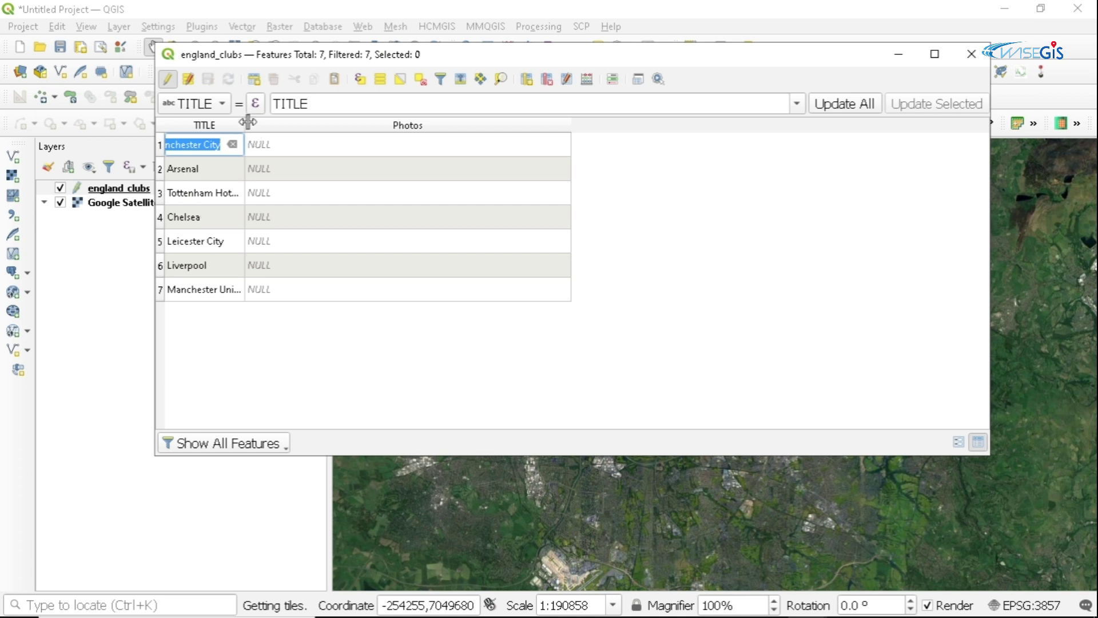
Step: Widen the TITLE column and paste the Mancity photo path into Manchester City's Photos cell
left_click_drag(245, 120, 314, 126)
double_click(333, 146)
right_click(353, 143)
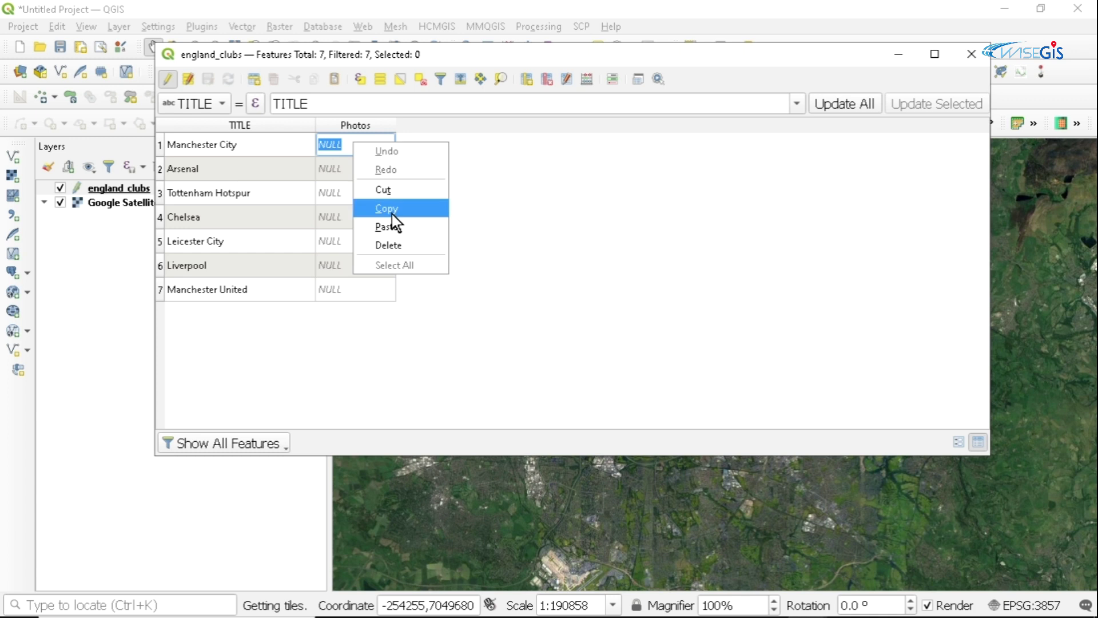
left_click(400, 227)
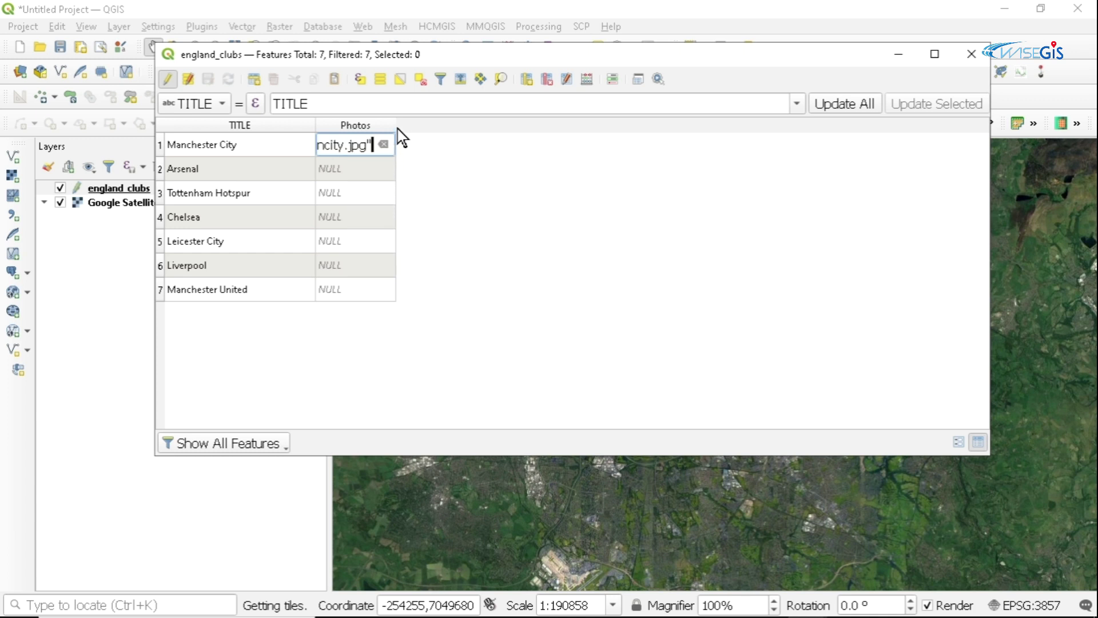
Step: Strip the quotes from the Mancity.jpg path, save the edits and close the attribute table
left_click_drag(394, 119, 788, 112)
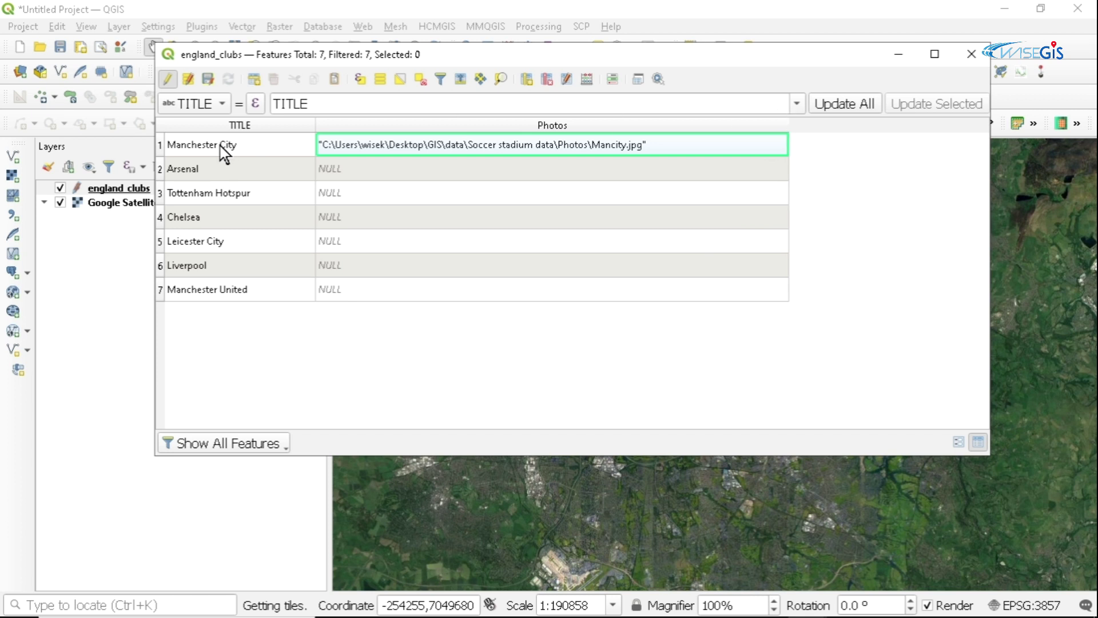
double_click(653, 144)
key("End")
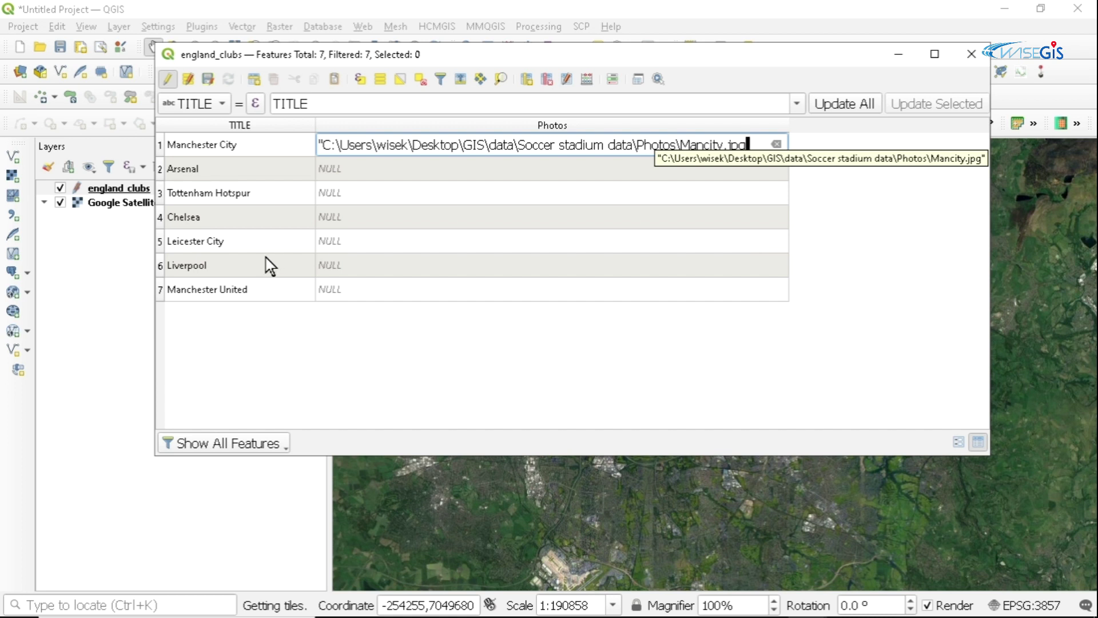
left_click(321, 144)
key("BackSpace")
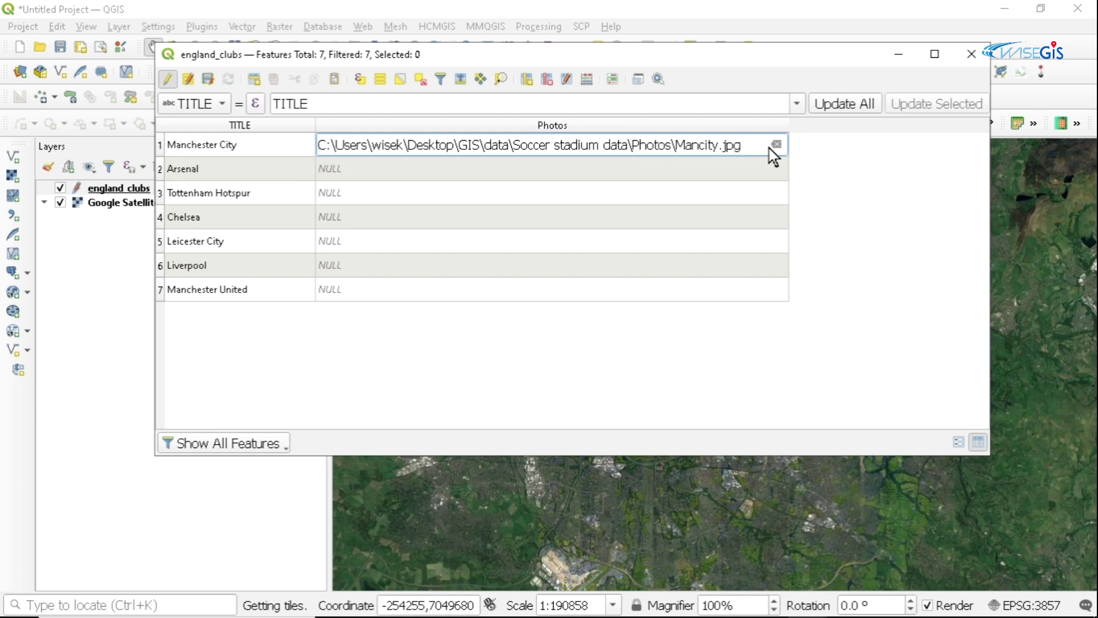
left_click(210, 80)
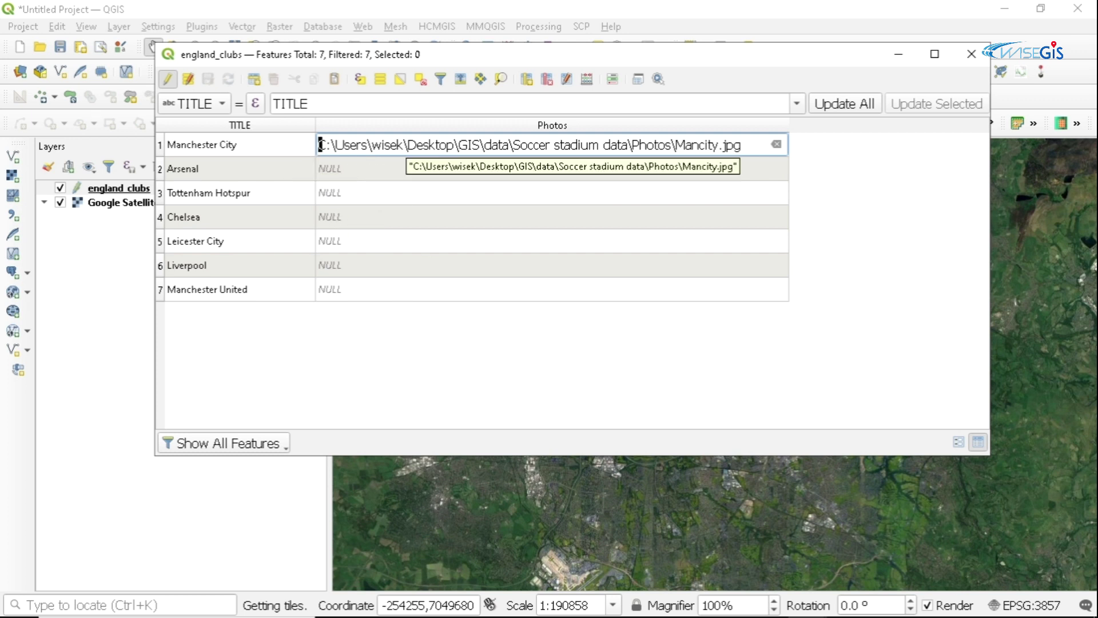
left_click(904, 56)
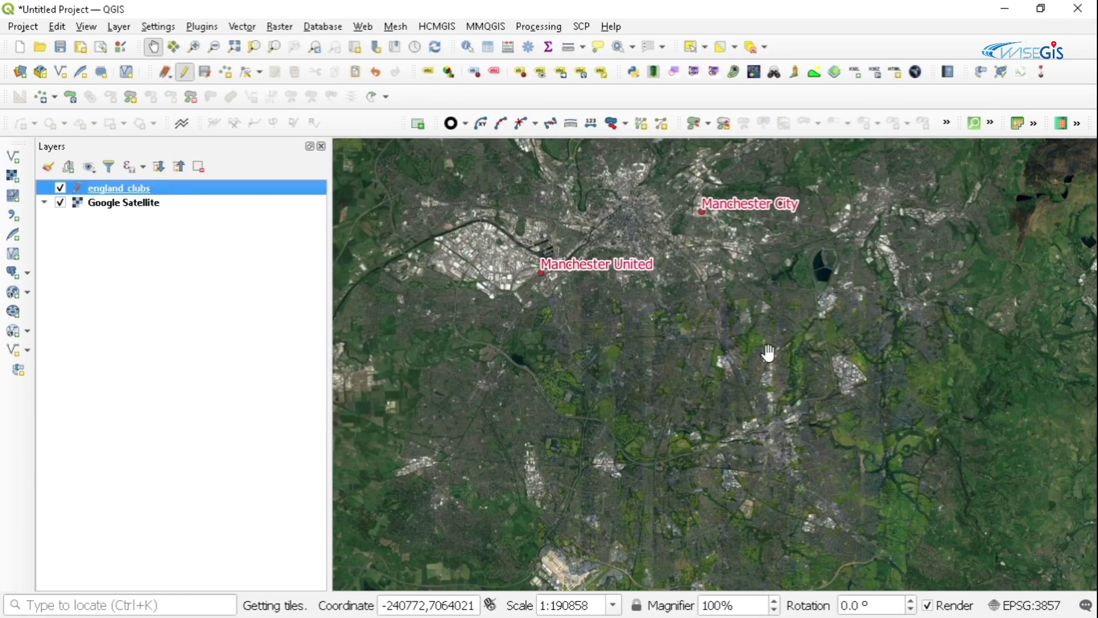
left_click_drag(717, 237, 653, 270)
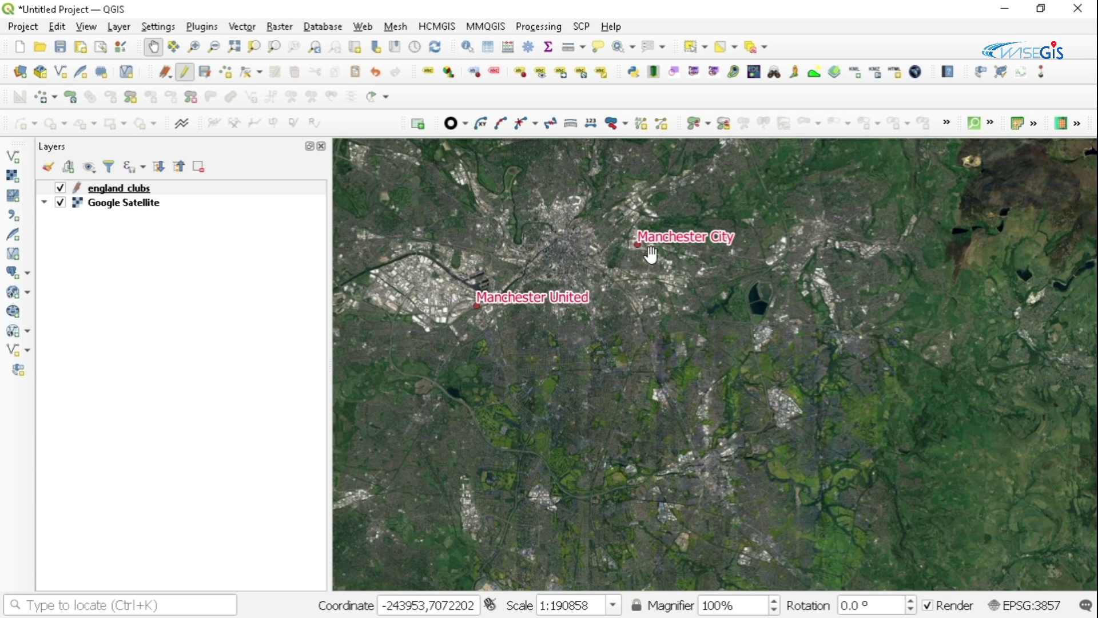
left_click(468, 47)
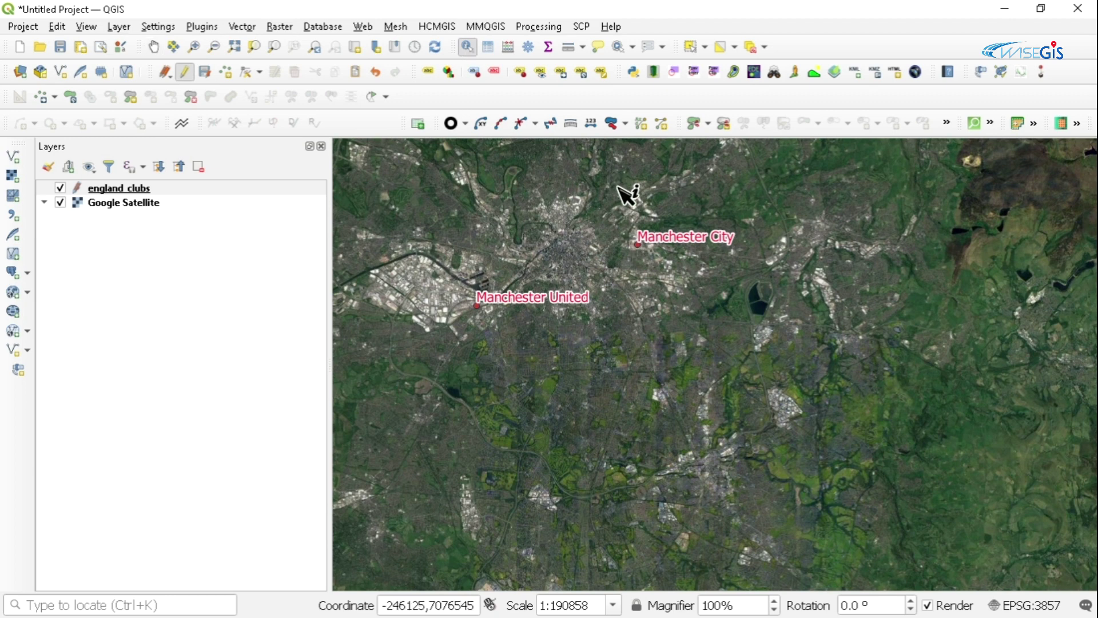
left_click(640, 246)
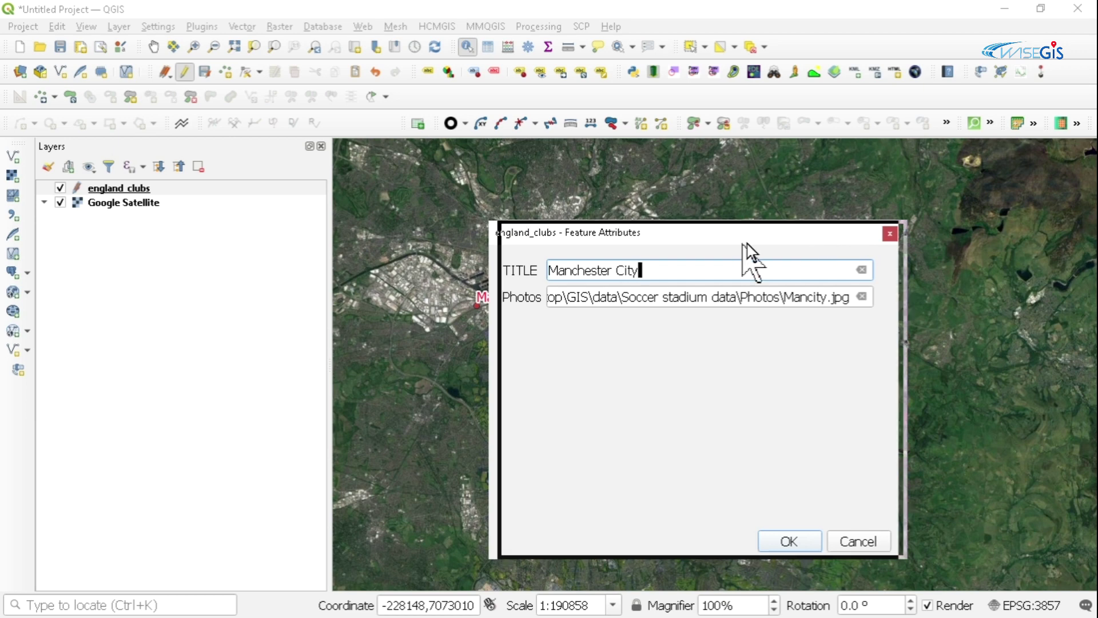
left_click_drag(734, 243, 850, 209)
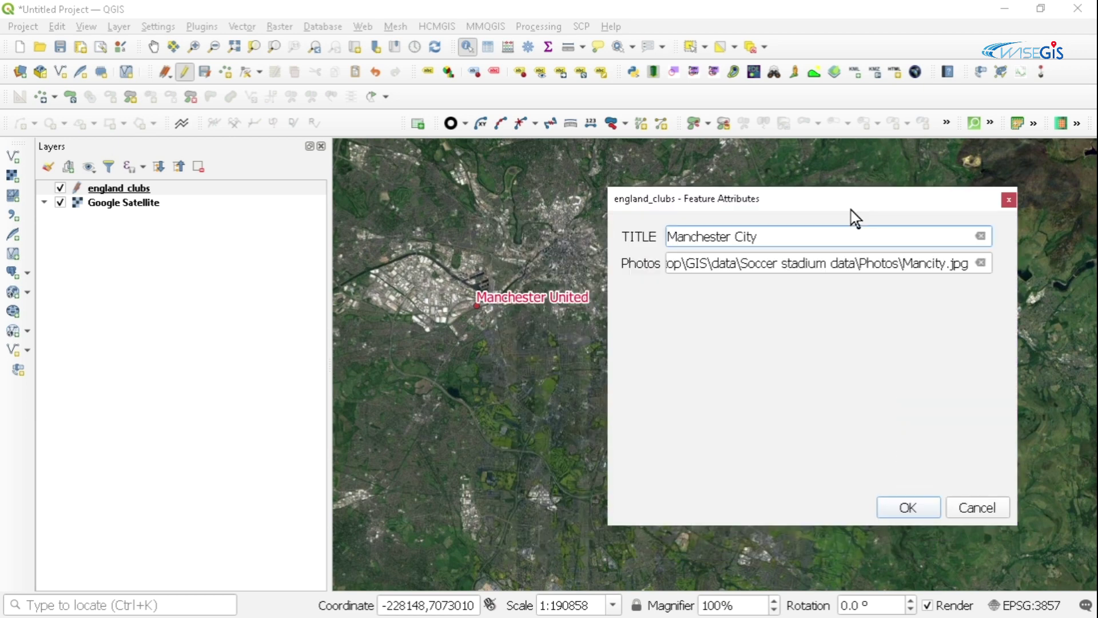
left_click(1009, 202)
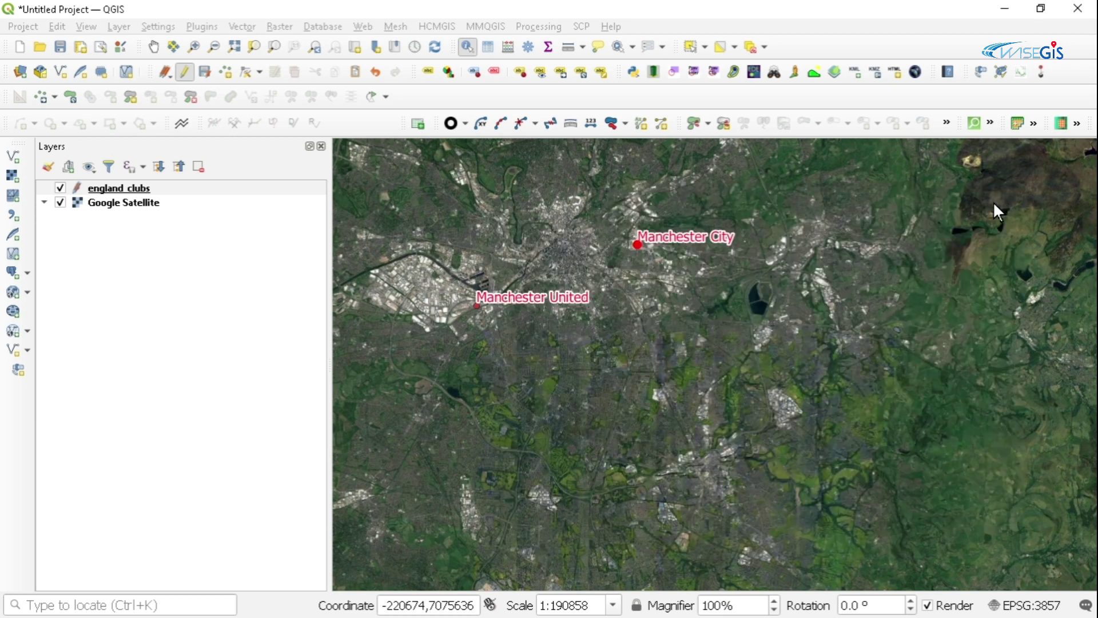
left_click(101, 193)
Step: Open england_clubs Layer Properties on the Attributes Form page and select the Photos field
right_click(100, 193)
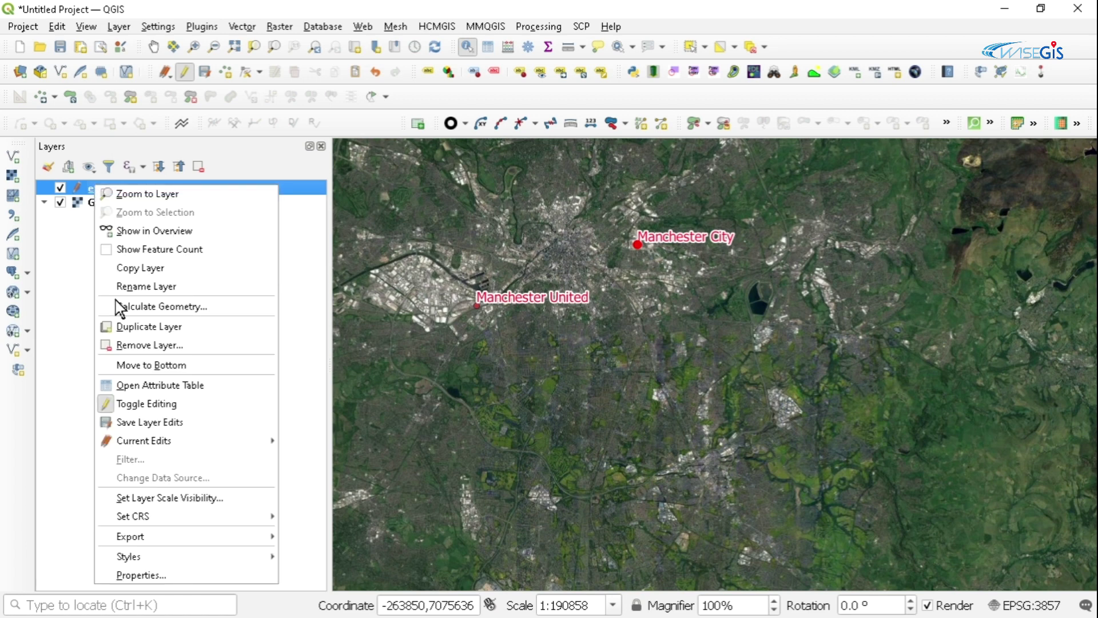
left_click(154, 576)
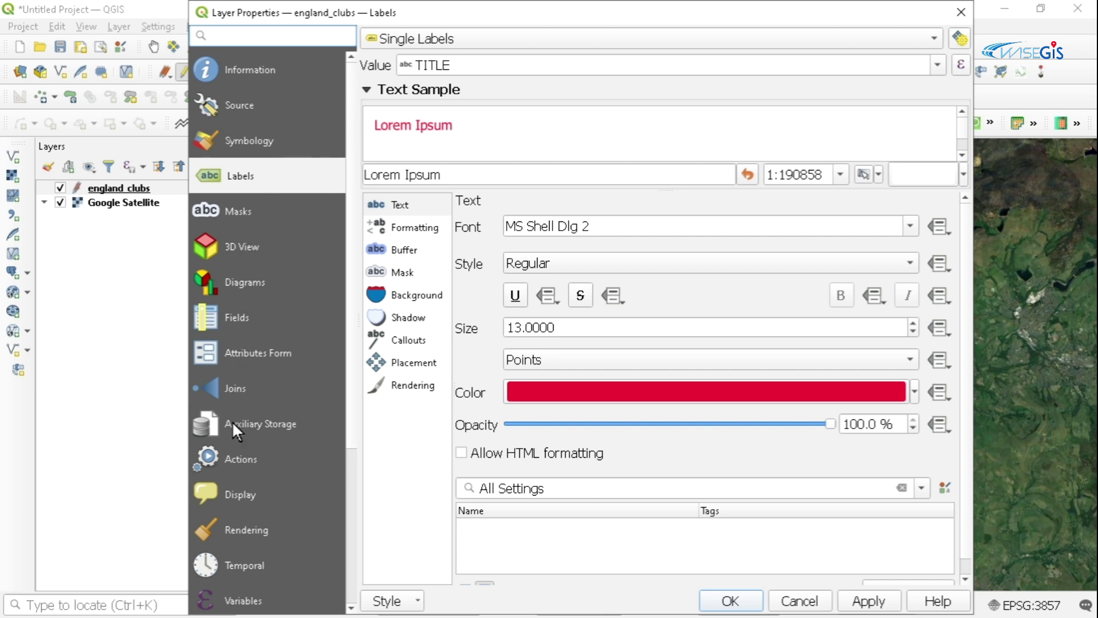
left_click(238, 352)
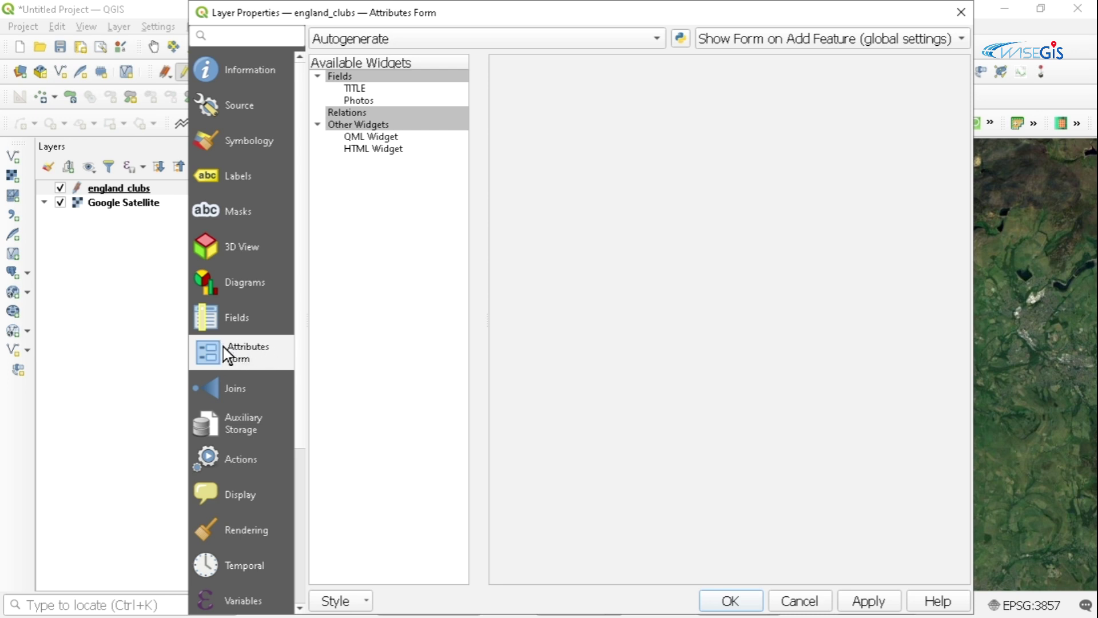
left_click(361, 99)
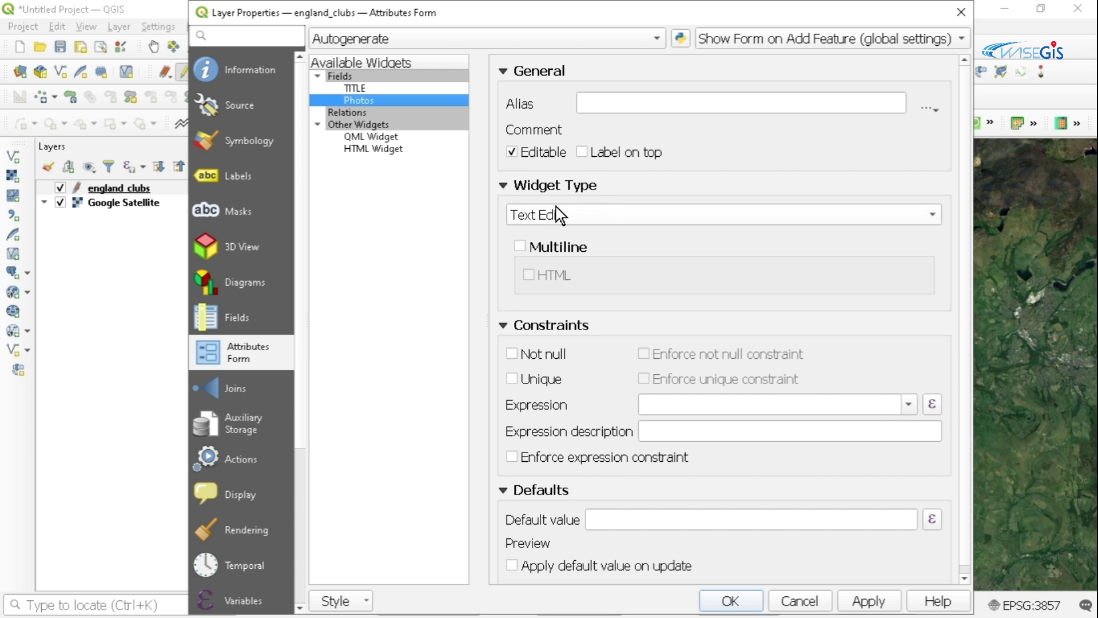
Step: Change the Photos widget type from Text Edit to Attachment and browse for its default path
left_click(581, 217)
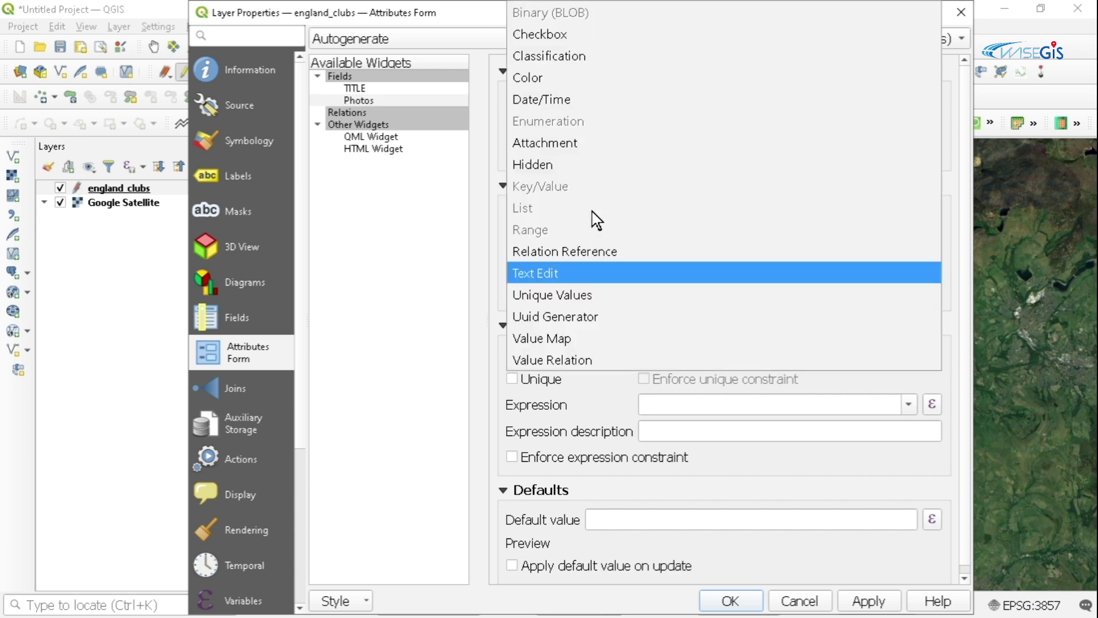
left_click(539, 146)
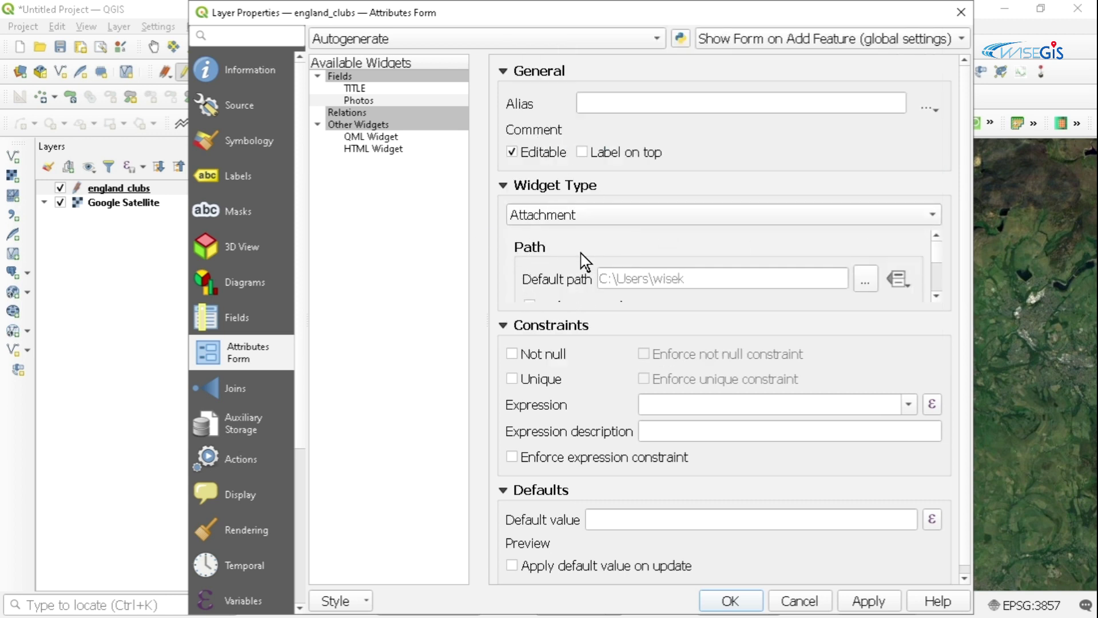
scroll(968, 172, "down", 1)
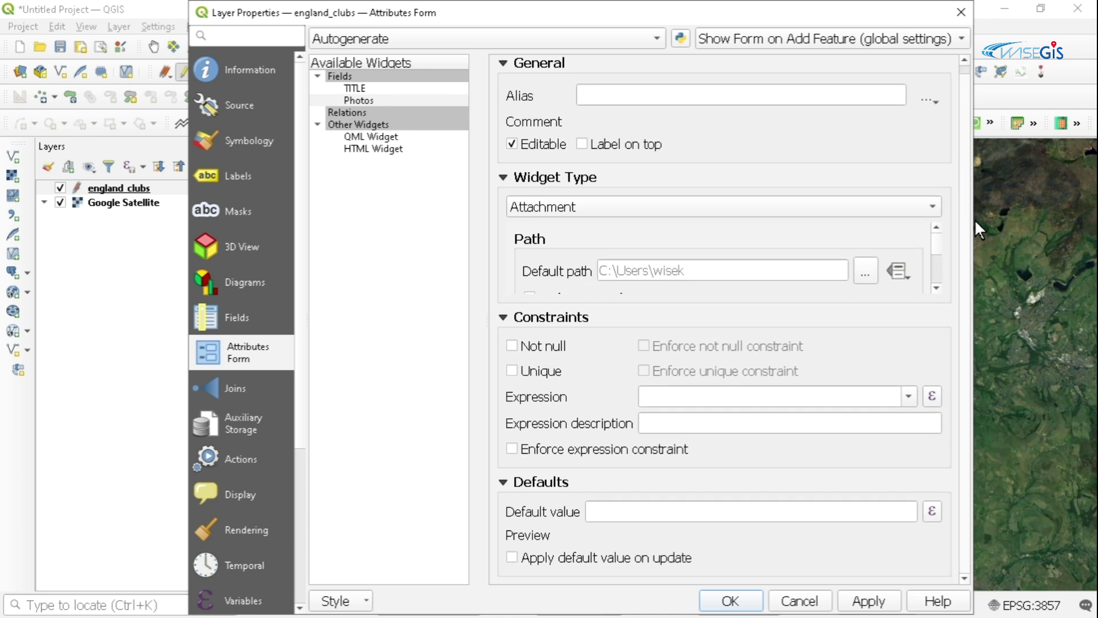
left_click(862, 273)
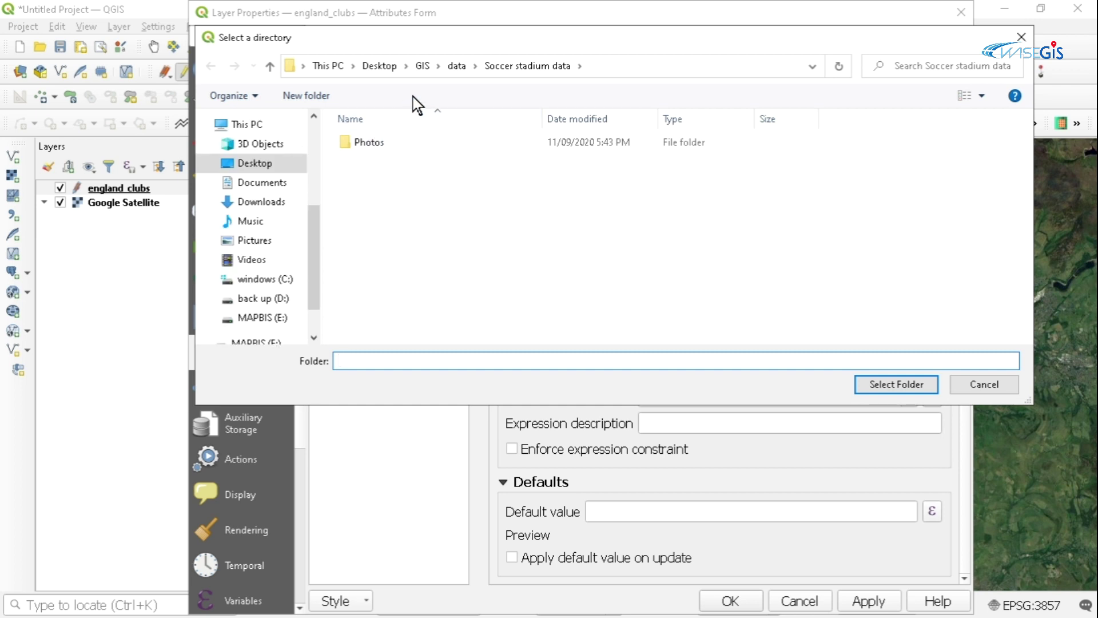
Step: Choose the Photos folder in Soccer stadium data as the attachment default path
left_click(369, 149)
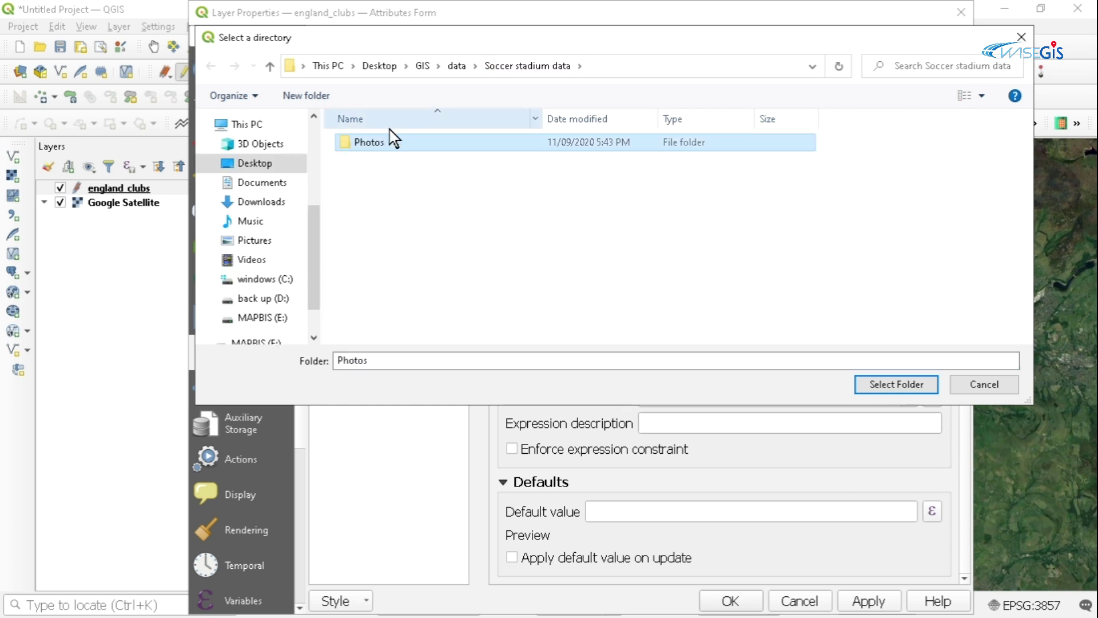
left_click(392, 359)
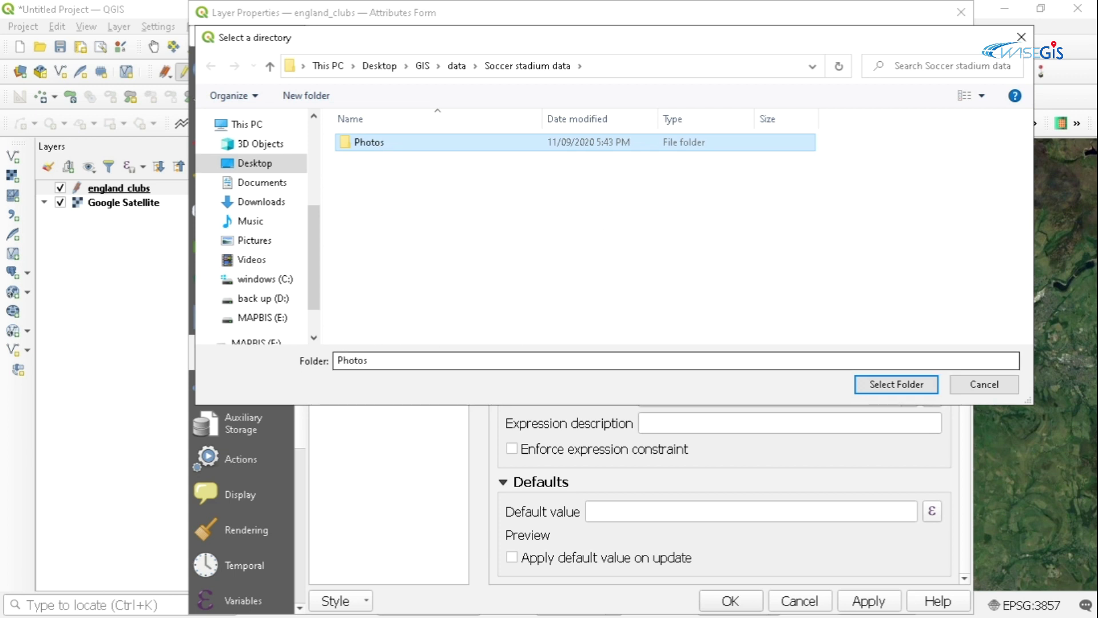
left_click(899, 386)
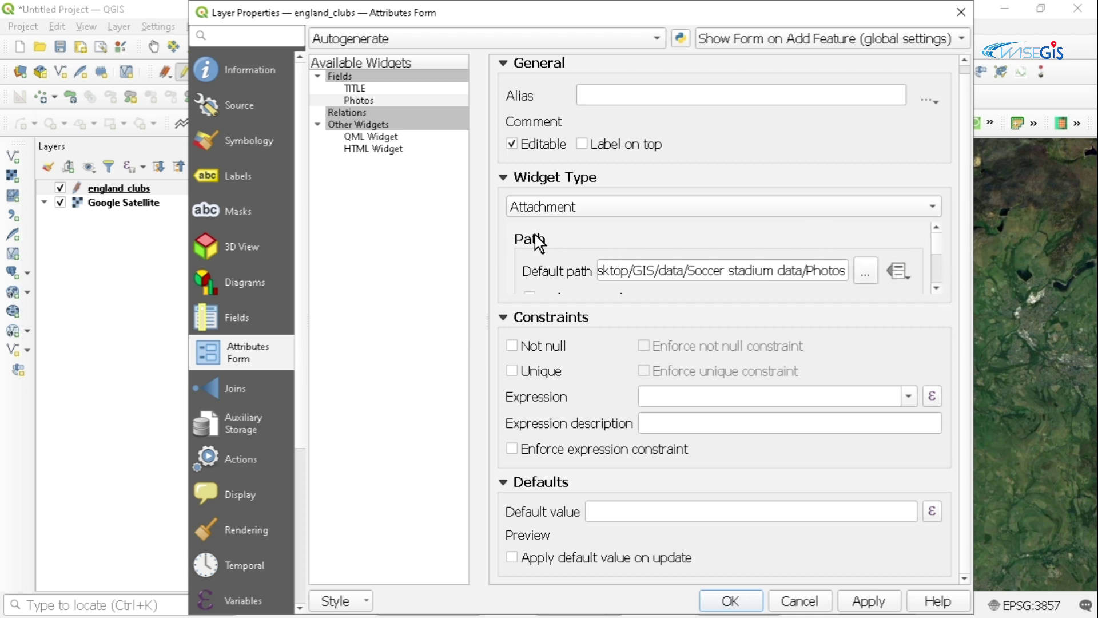
Step: Scroll the Attachment panel and store attachment paths relative to the project
left_click(937, 287)
left_click(937, 287)
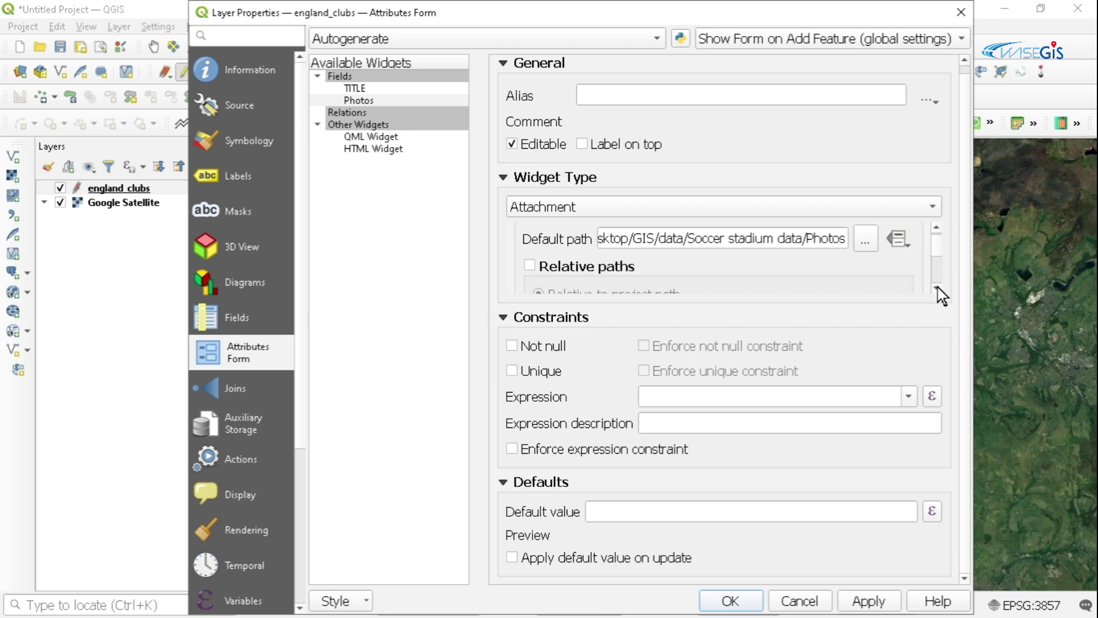
left_click(937, 288)
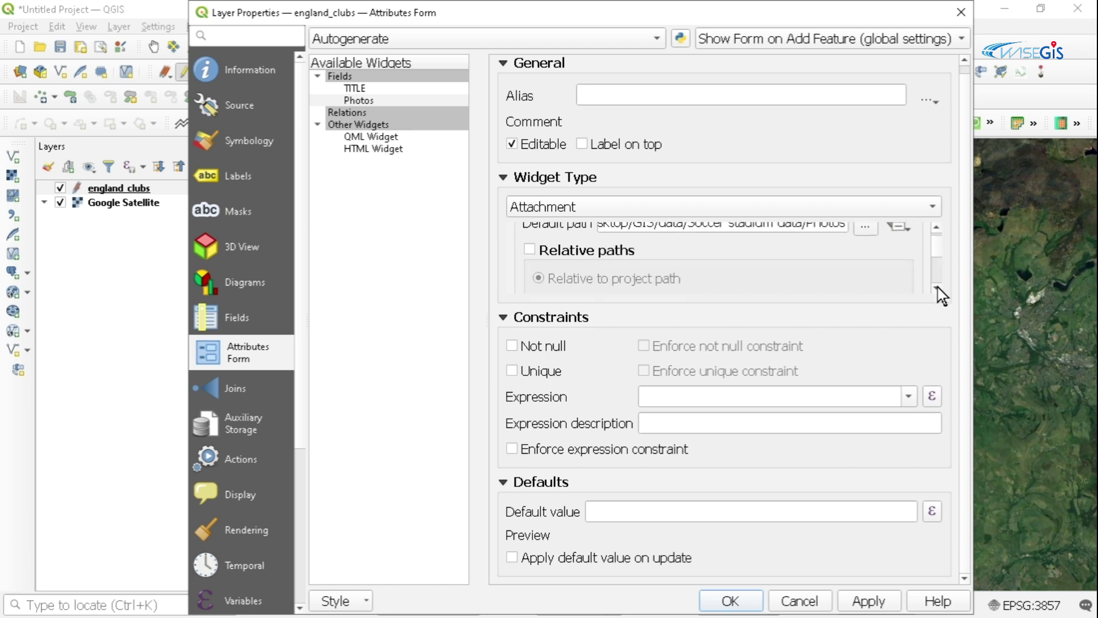
left_click(531, 251)
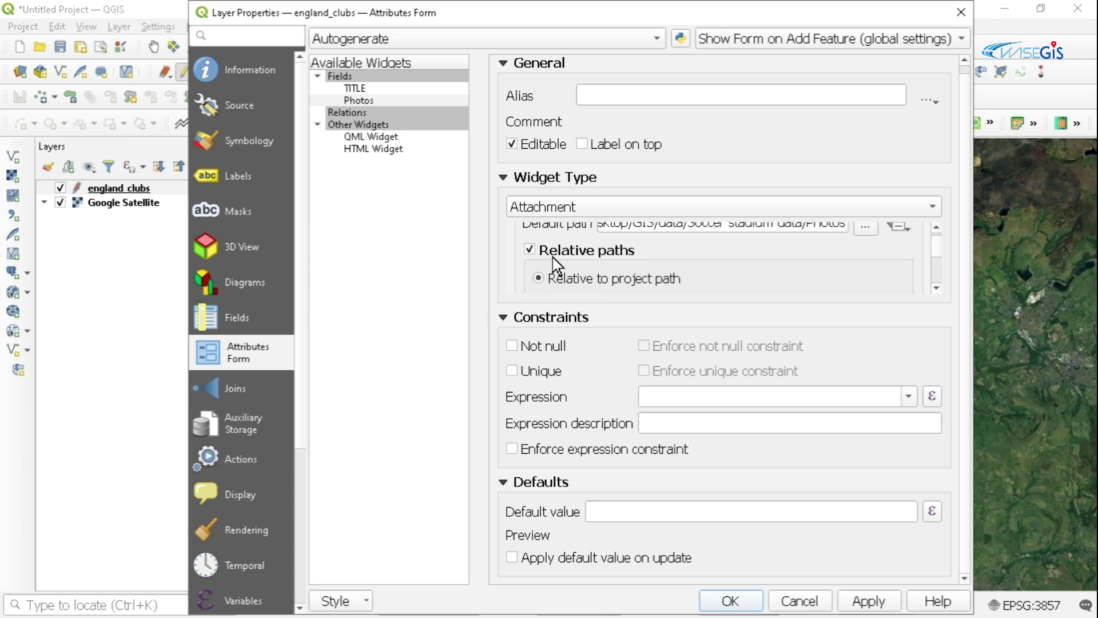
Step: Display the attachment path as a hyperlink and scroll down to the Integrated Document Viewer section
left_click(937, 288)
left_click(937, 287)
left_click(936, 288)
left_click(937, 288)
left_click(937, 288)
left_click(937, 287)
left_click(937, 287)
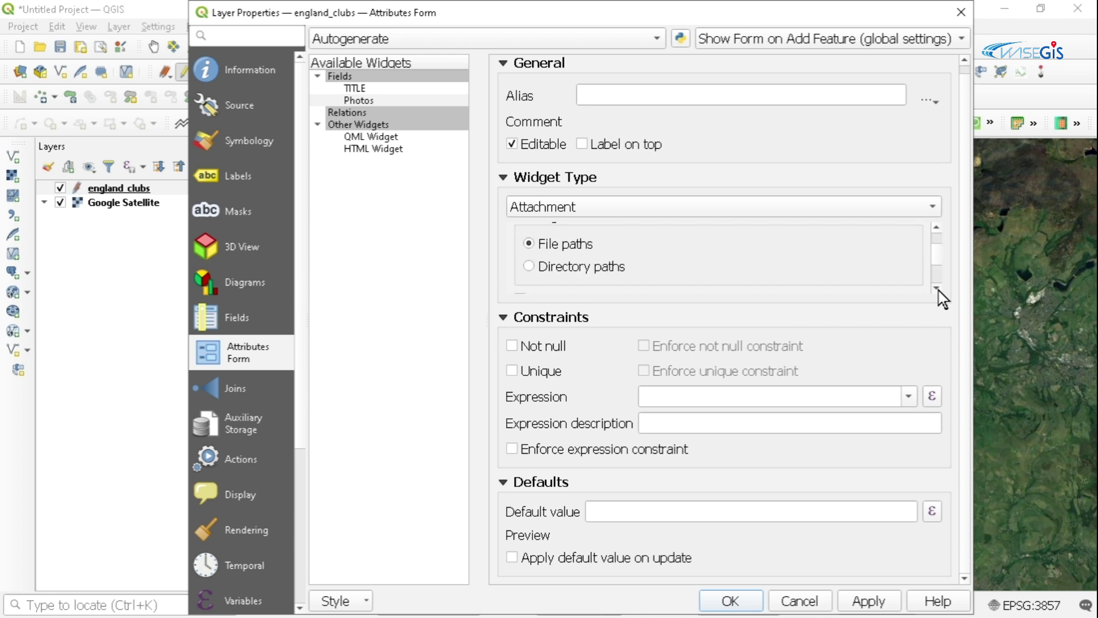
left_click(936, 288)
left_click(936, 288)
left_click(937, 288)
left_click(937, 288)
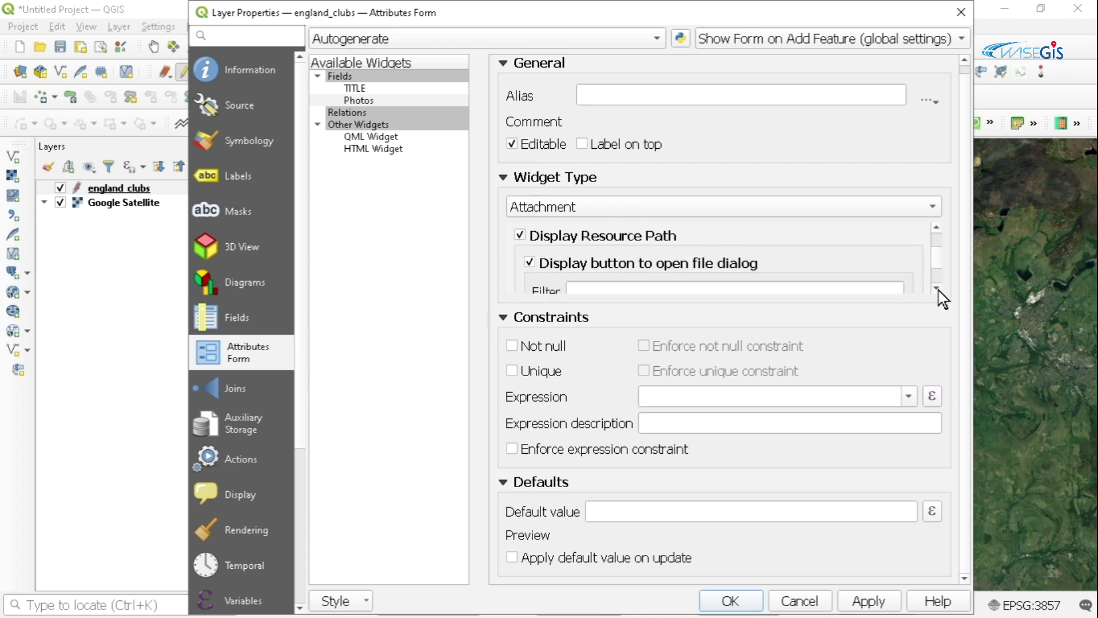
left_click(936, 288)
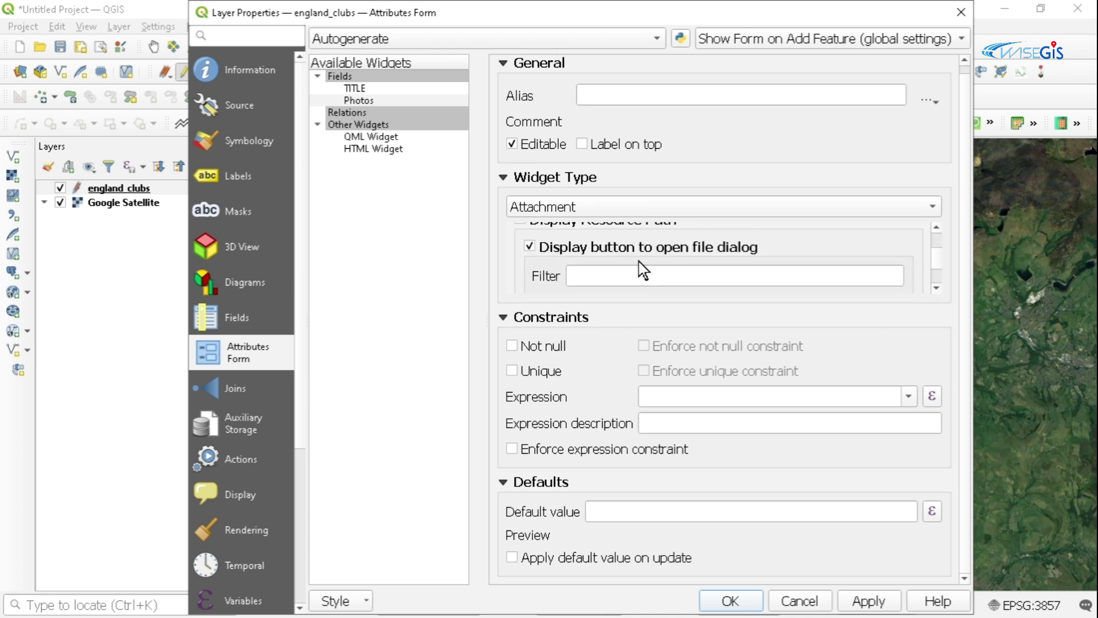
left_click(937, 288)
left_click(937, 288)
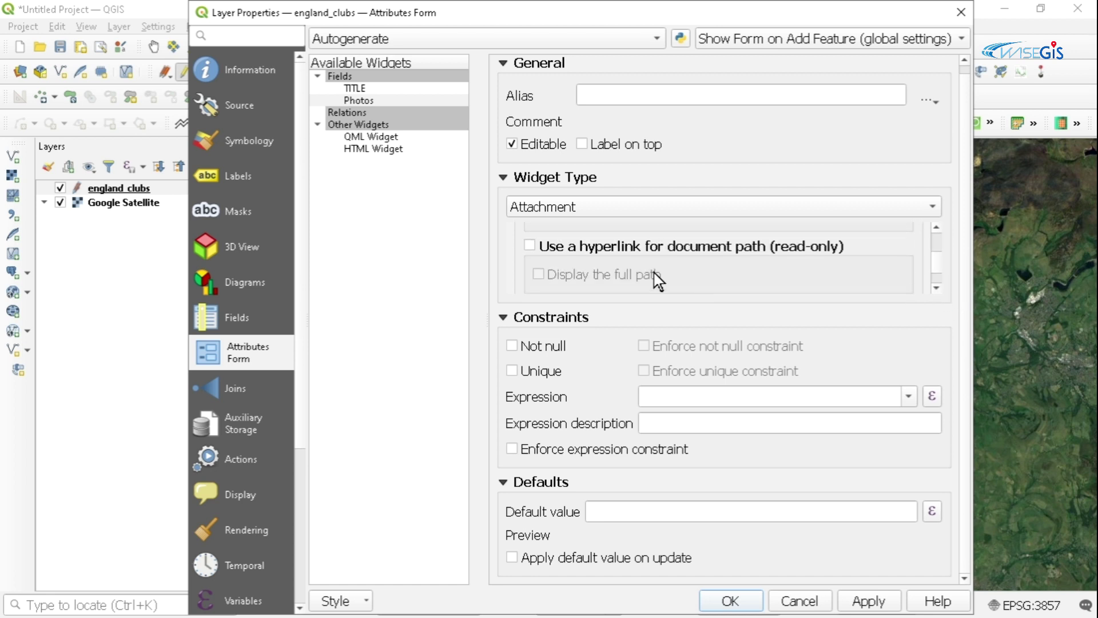
left_click(530, 246)
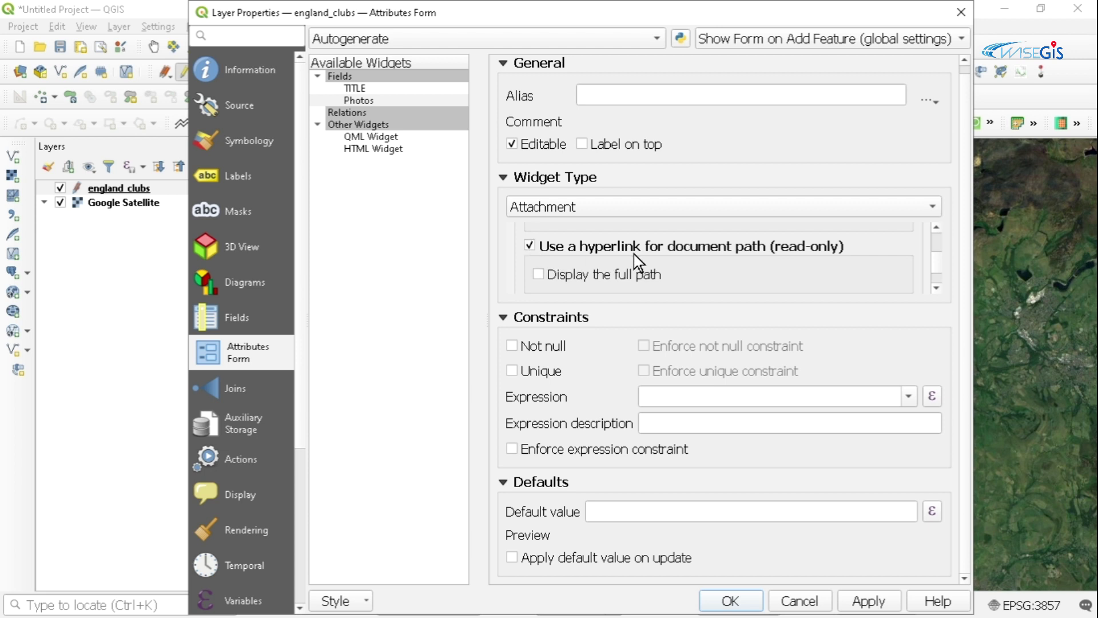
left_click(937, 289)
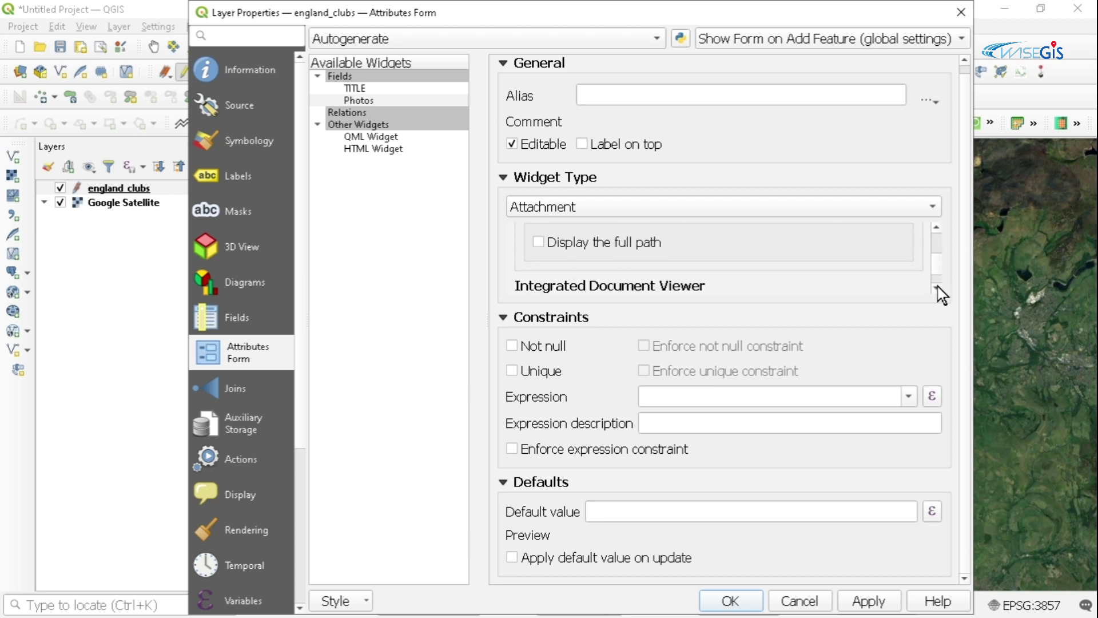
left_click(936, 287)
left_click(937, 287)
left_click(937, 287)
left_click(937, 287)
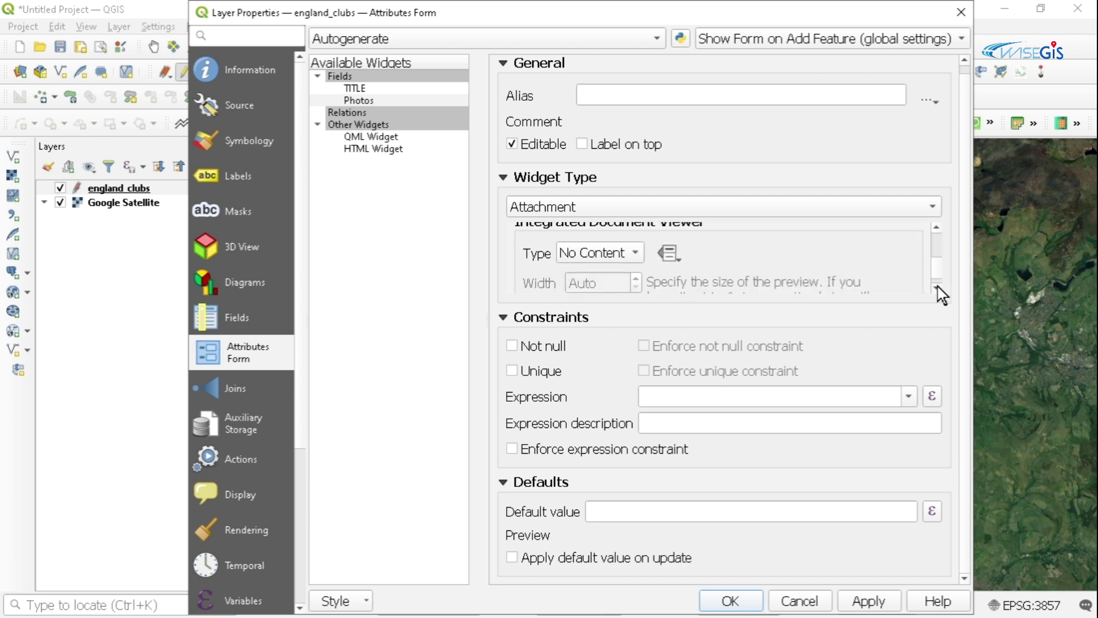
left_click(937, 227)
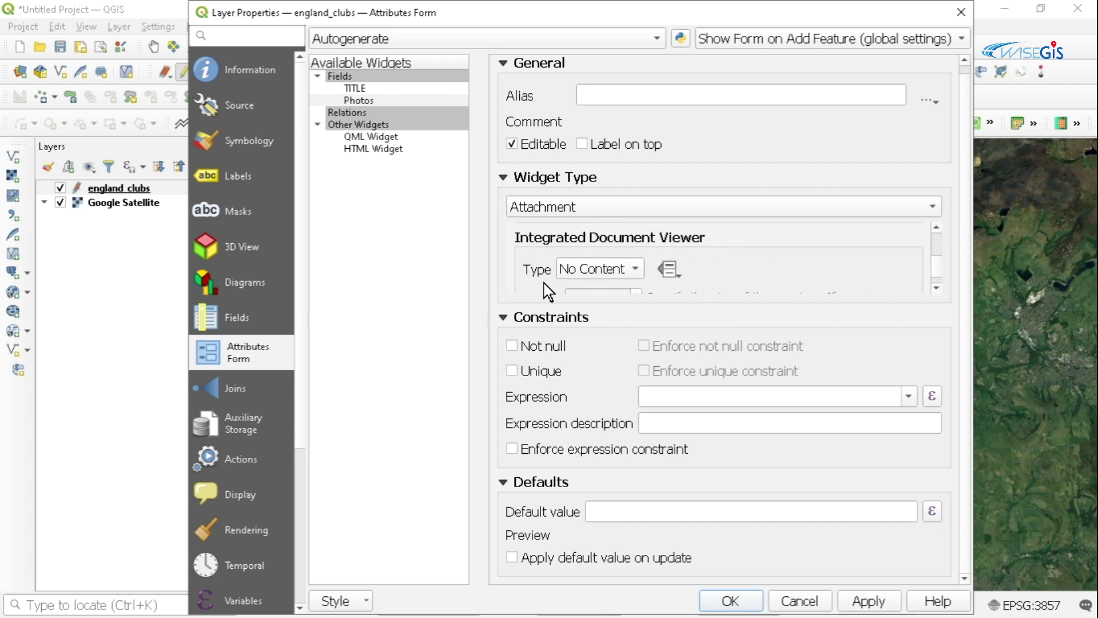
Step: Set the integrated viewer type to Image, 400 px wide and 350 px high, and click OK
left_click(937, 287)
left_click(937, 288)
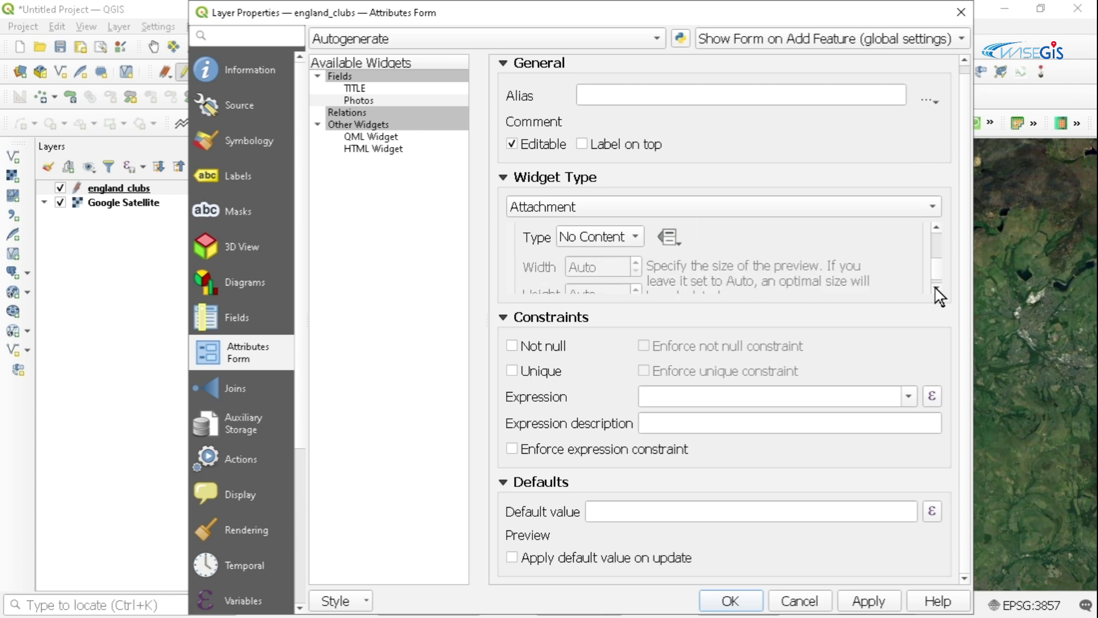
left_click(637, 239)
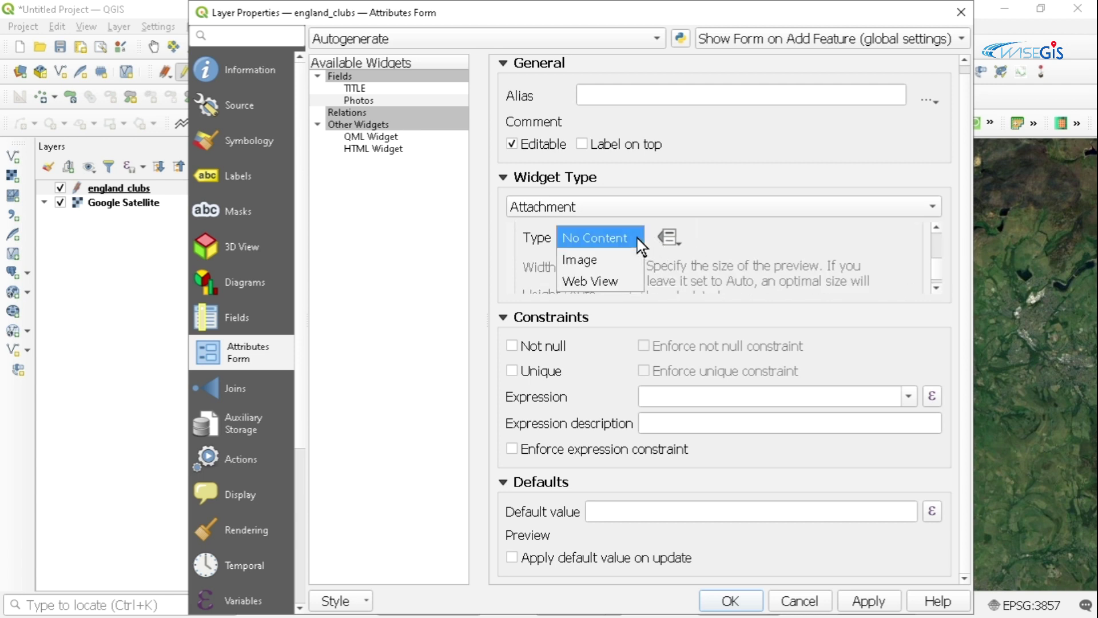
left_click(576, 259)
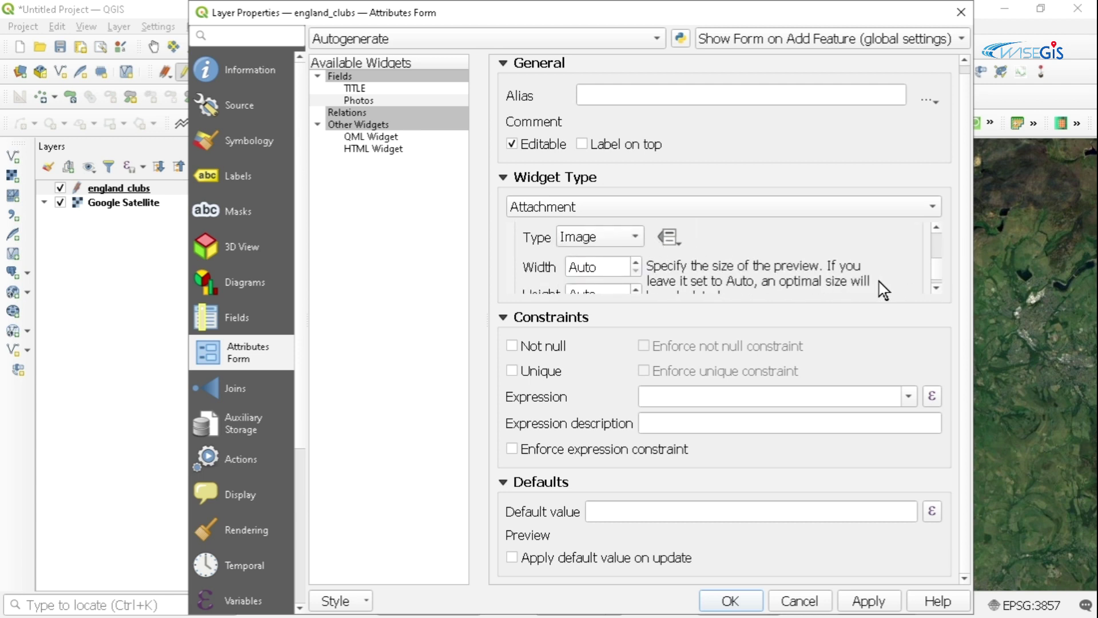
left_click(937, 288)
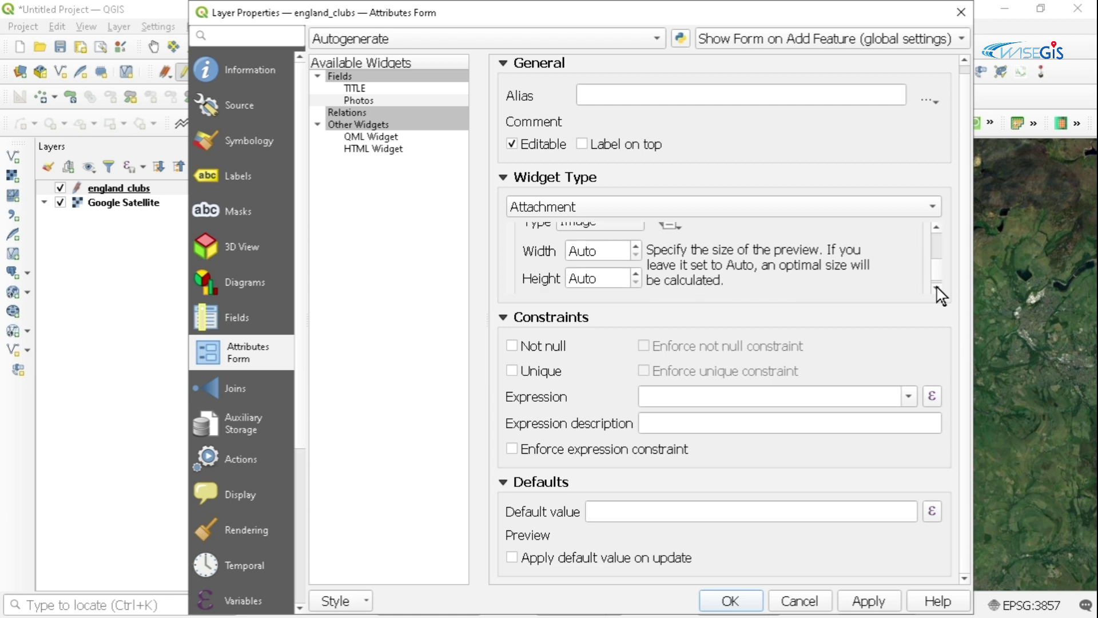
left_click(937, 288)
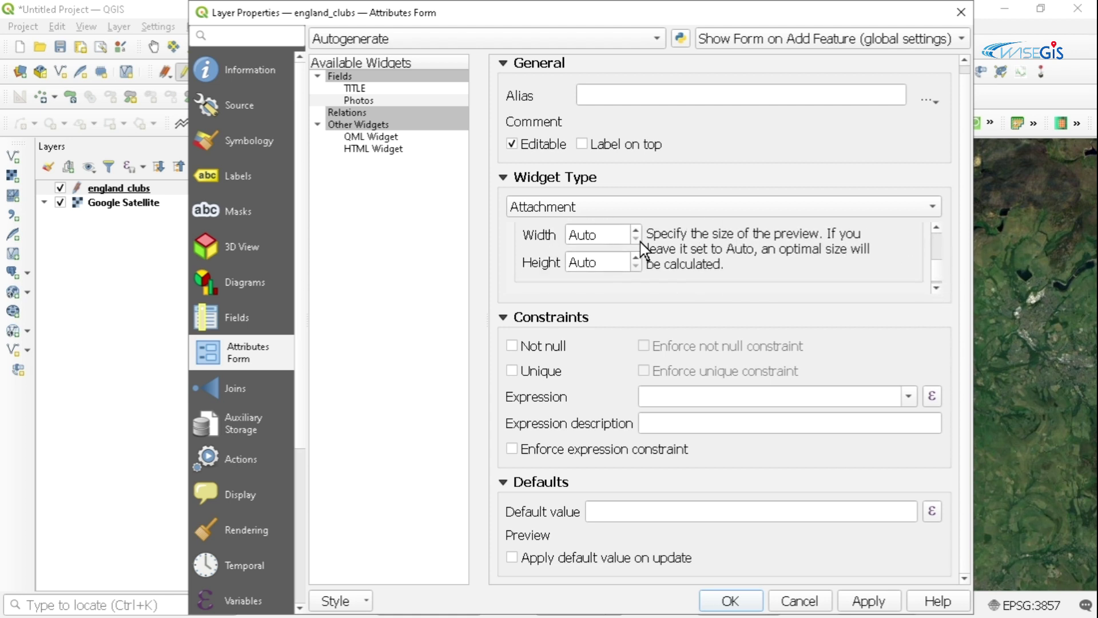
double_click(594, 234)
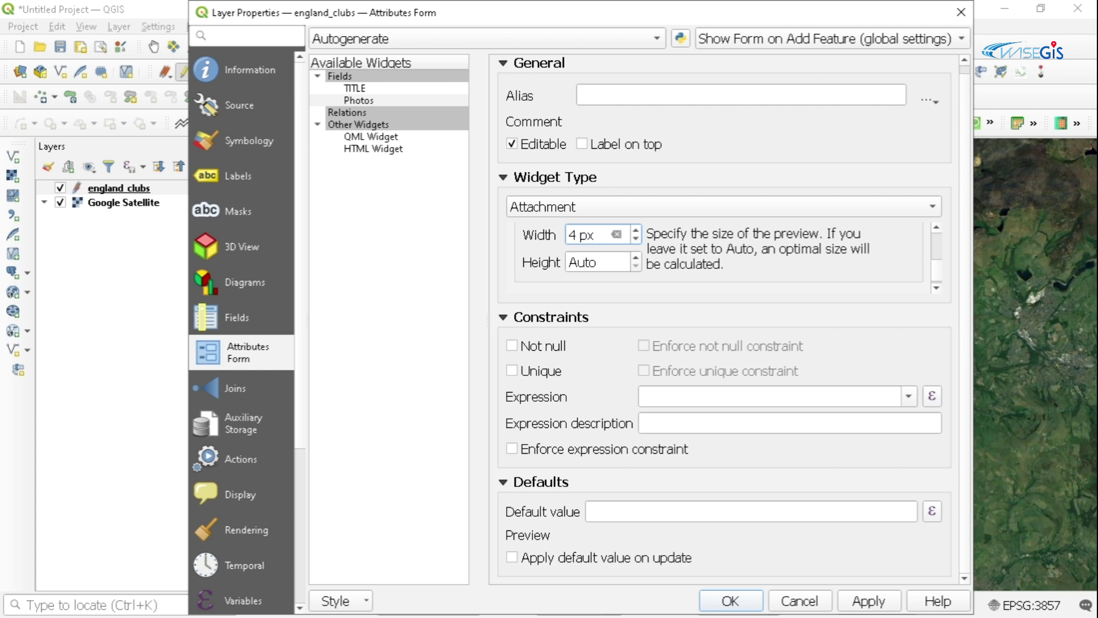
left_click(589, 262)
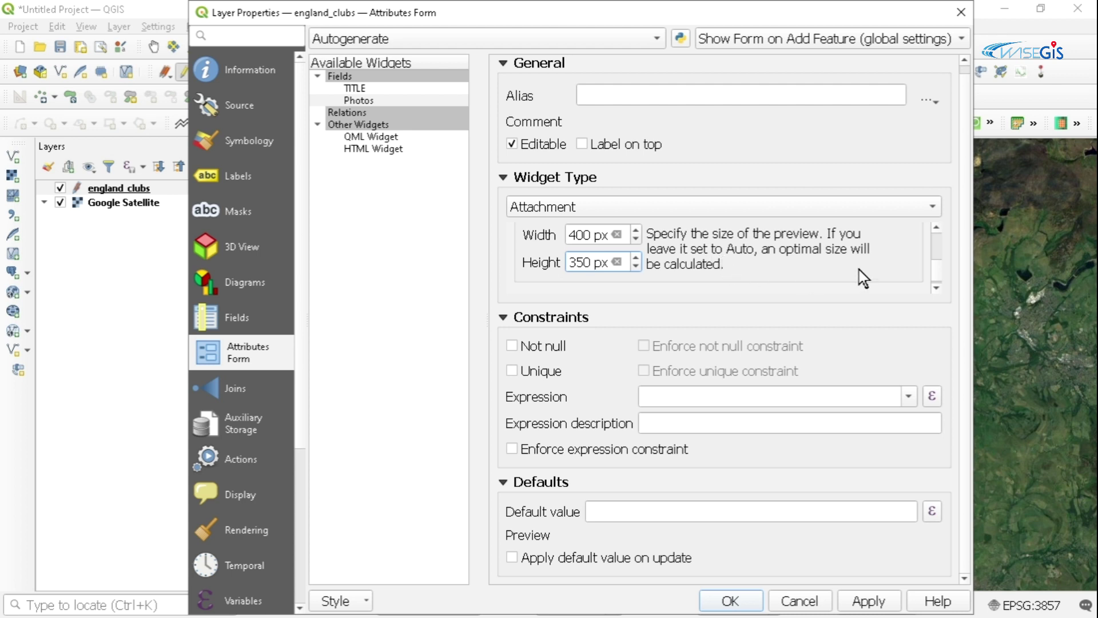
left_click(937, 288)
left_click(937, 288)
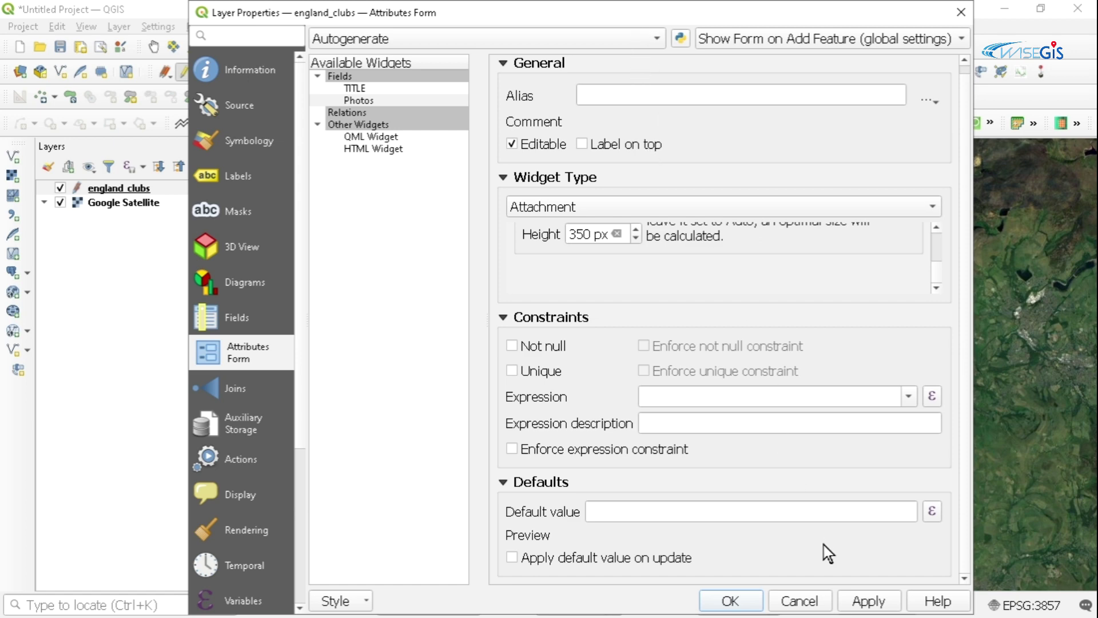
left_click(730, 601)
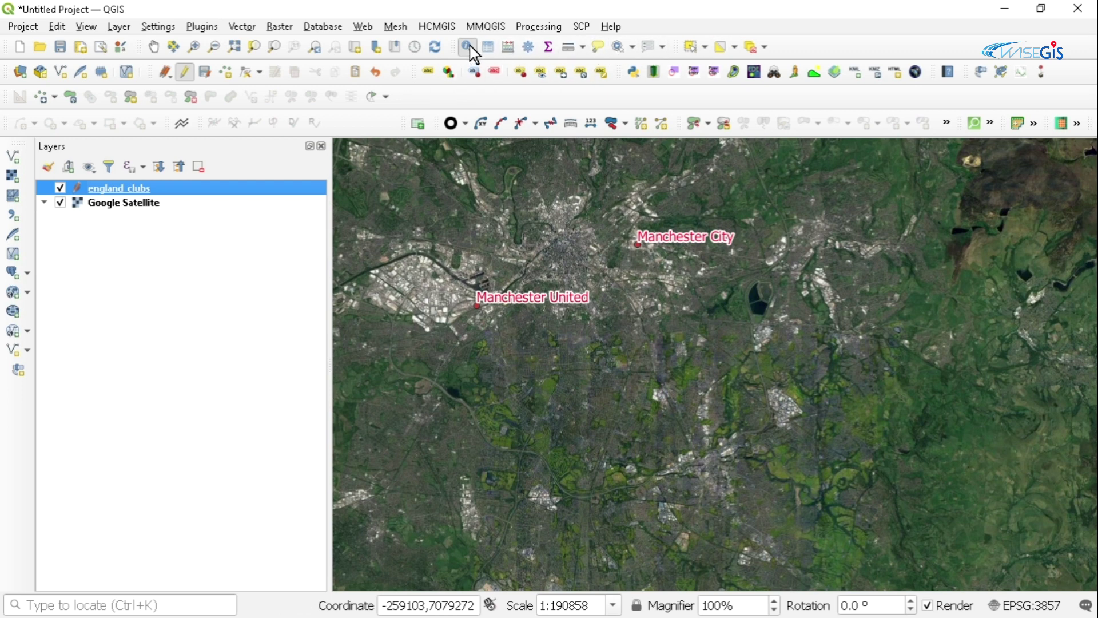
Step: Check Manchester City's photo preview, then attach Manchester United.jpg to Manchester United's Photos field
left_click(640, 246)
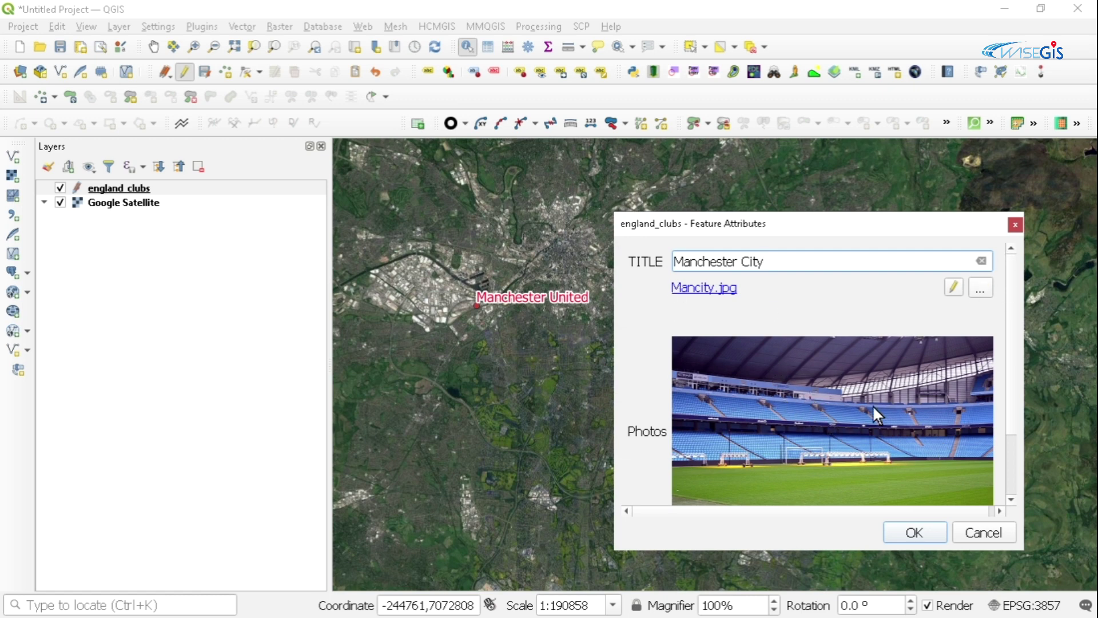
left_click(1015, 225)
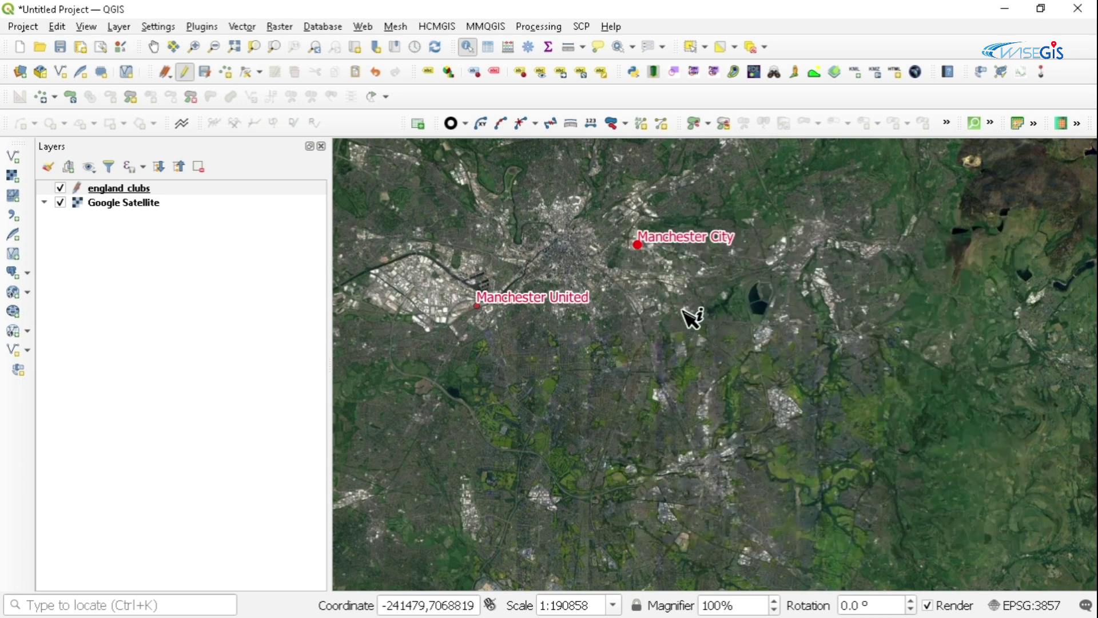
left_click(478, 305)
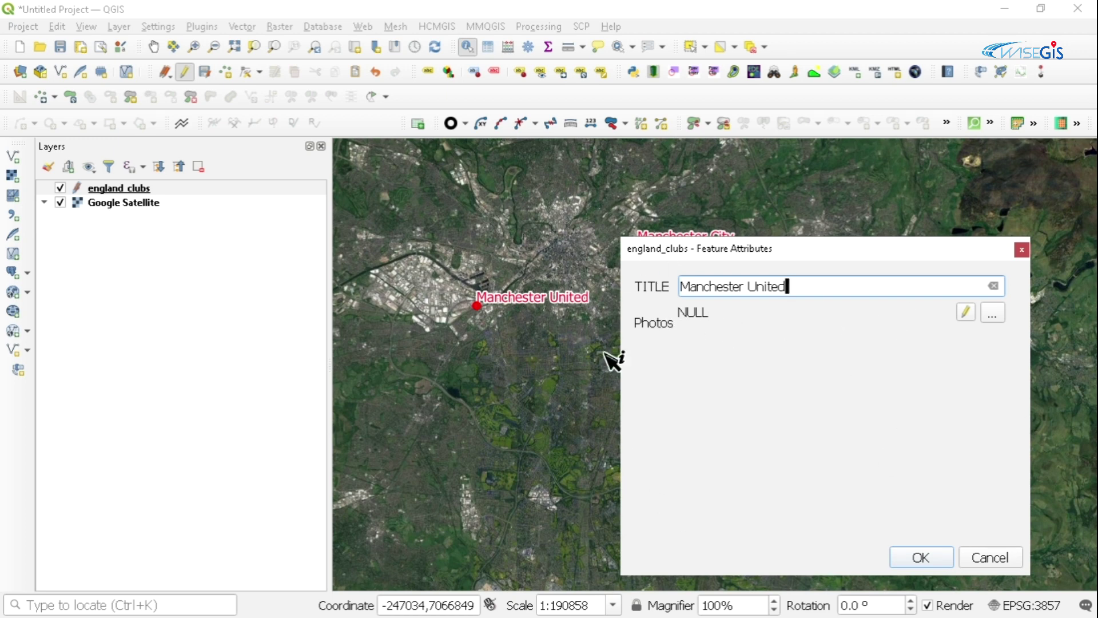
left_click(993, 315)
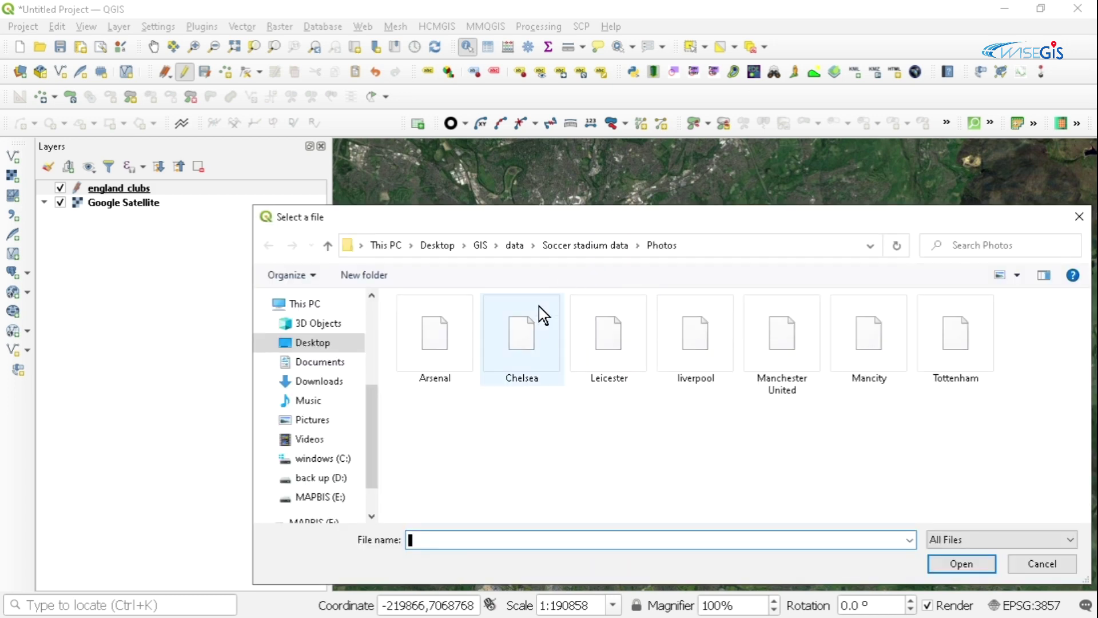
left_click(779, 361)
left_click(961, 563)
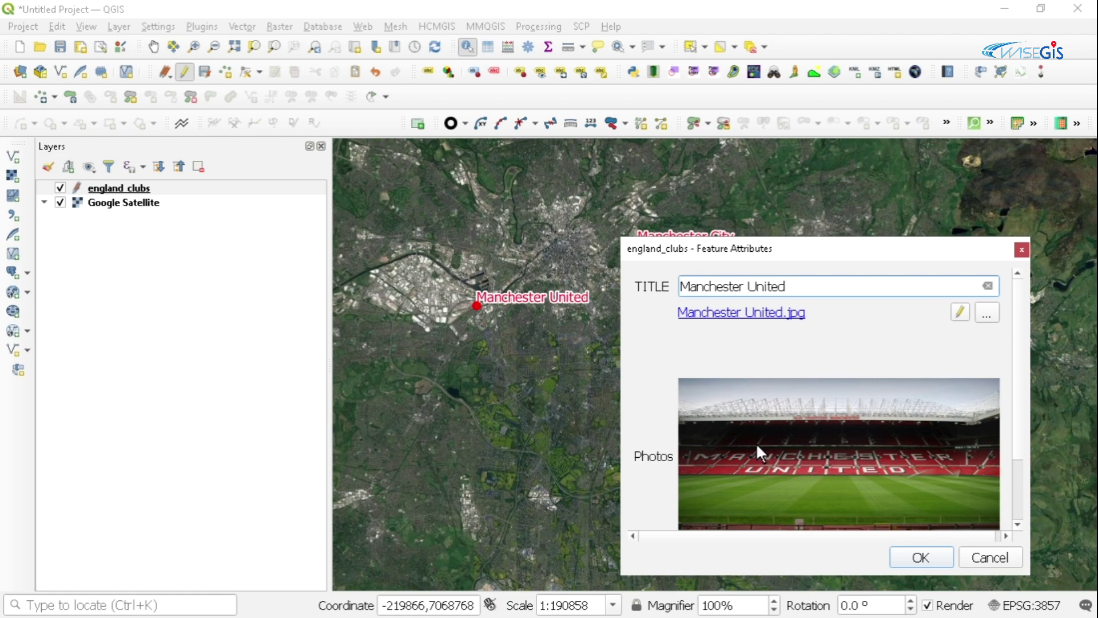
left_click(922, 559)
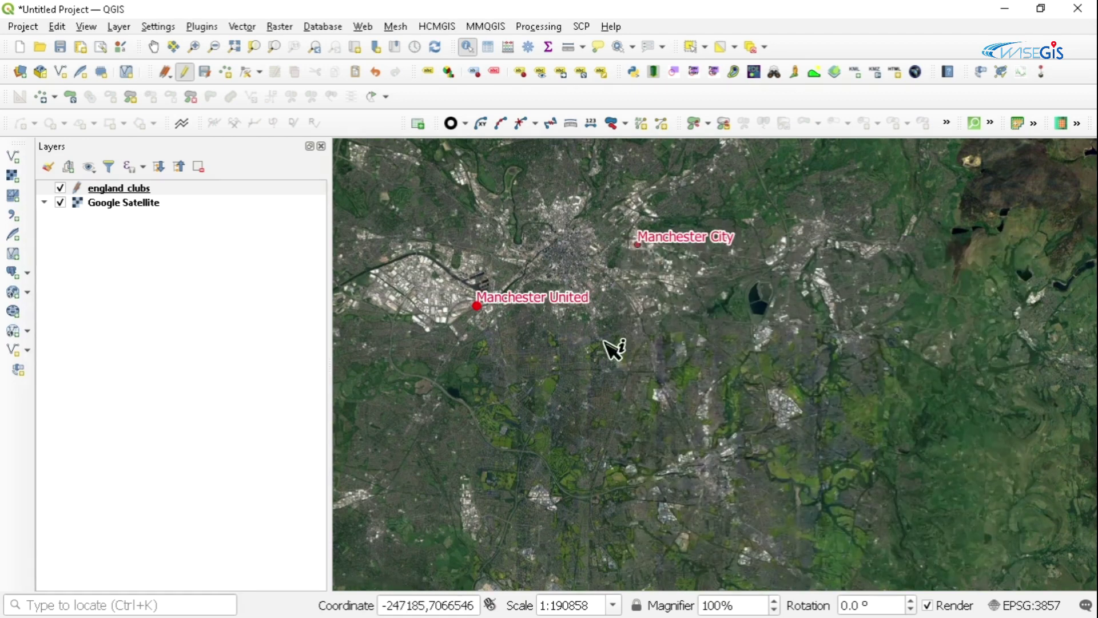
Step: Zoom and pan the map to centre Anfield stadium and the Liverpool point
scroll(660, 342, "up", 2)
scroll(662, 343, "down", 3)
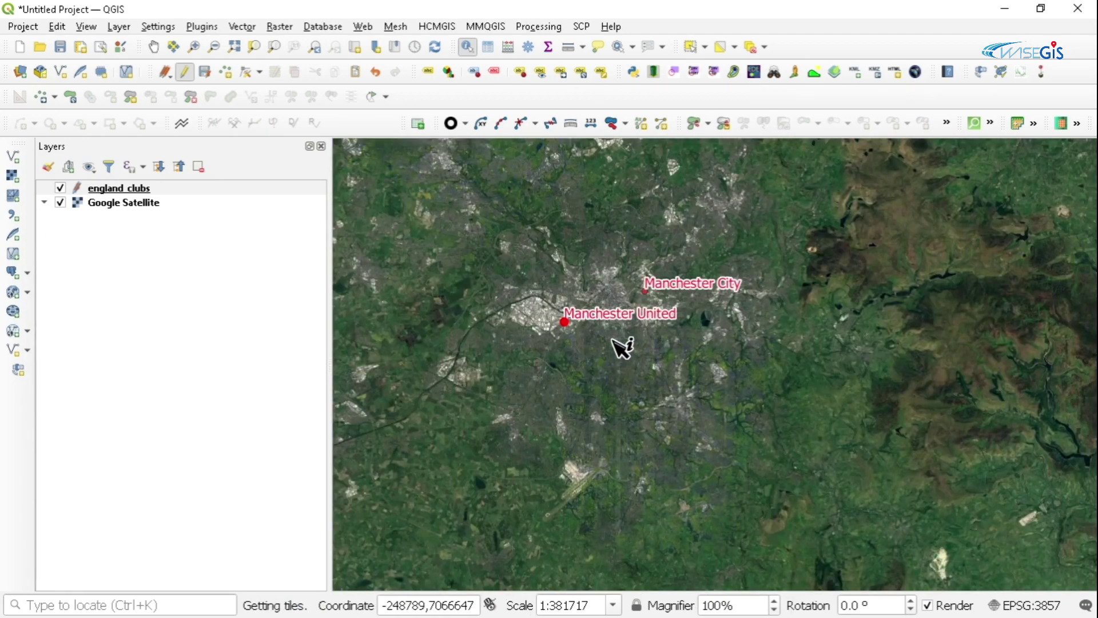
left_click_drag(620, 345, 992, 351)
left_click_drag(661, 298, 992, 343)
left_click_drag(698, 419, 718, 346)
scroll(717, 347, "up", 2)
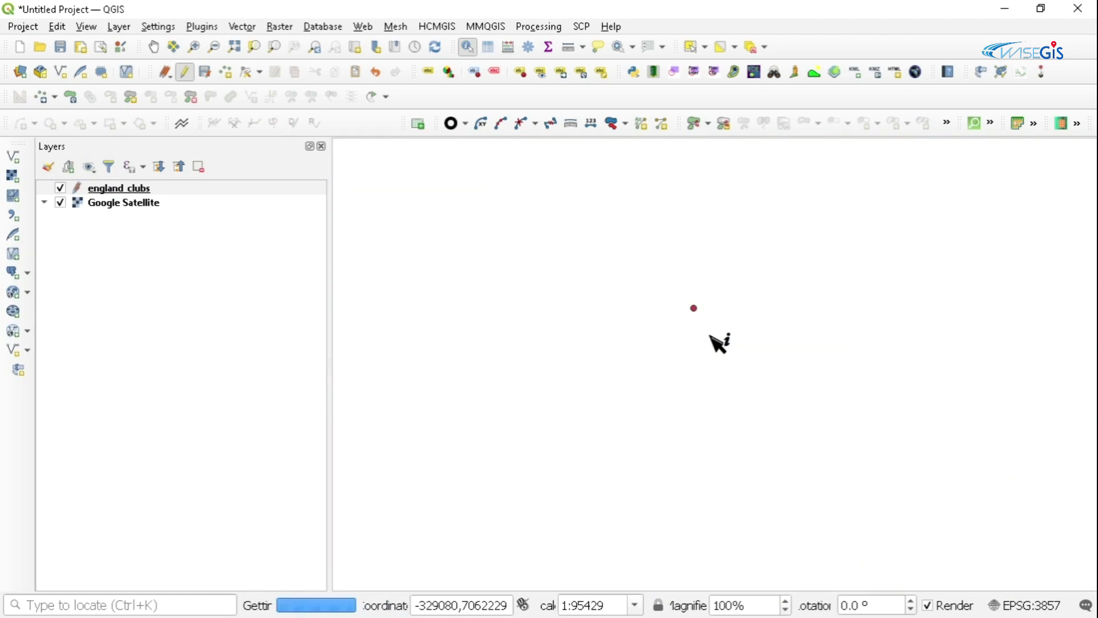
scroll(712, 331, "up", 1)
scroll(703, 315, "up", 3)
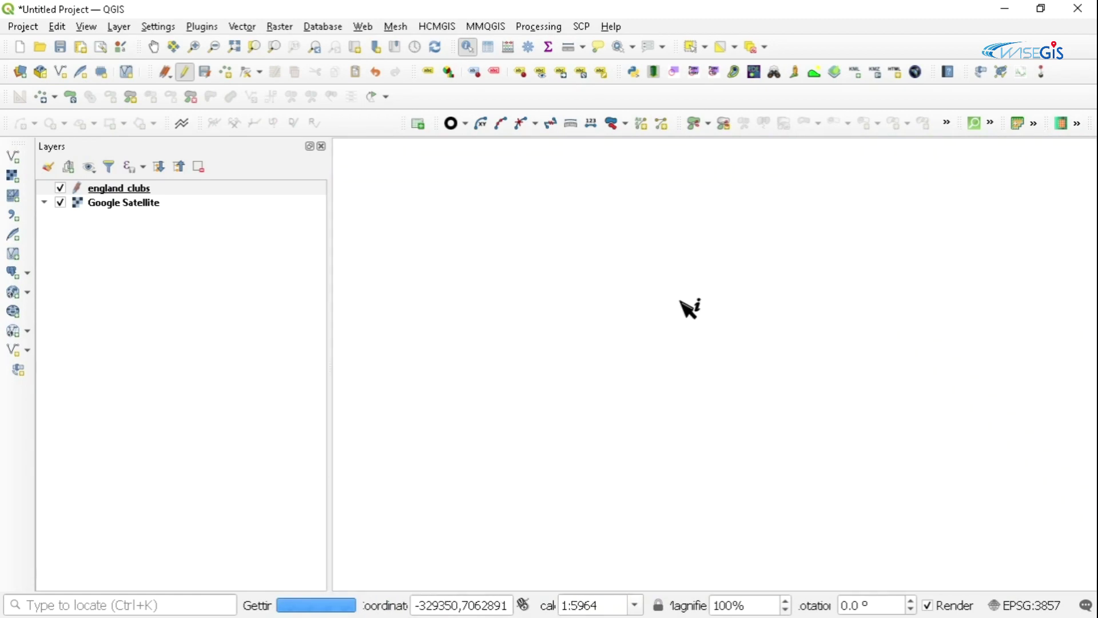
scroll(706, 326, "up", 1)
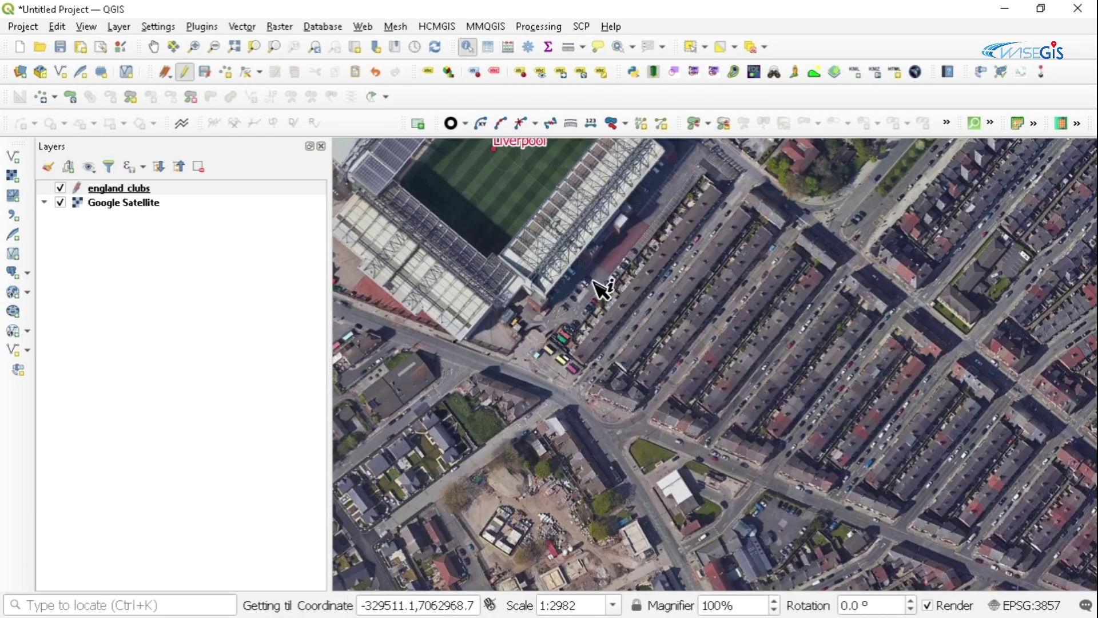
left_click_drag(602, 289, 812, 510)
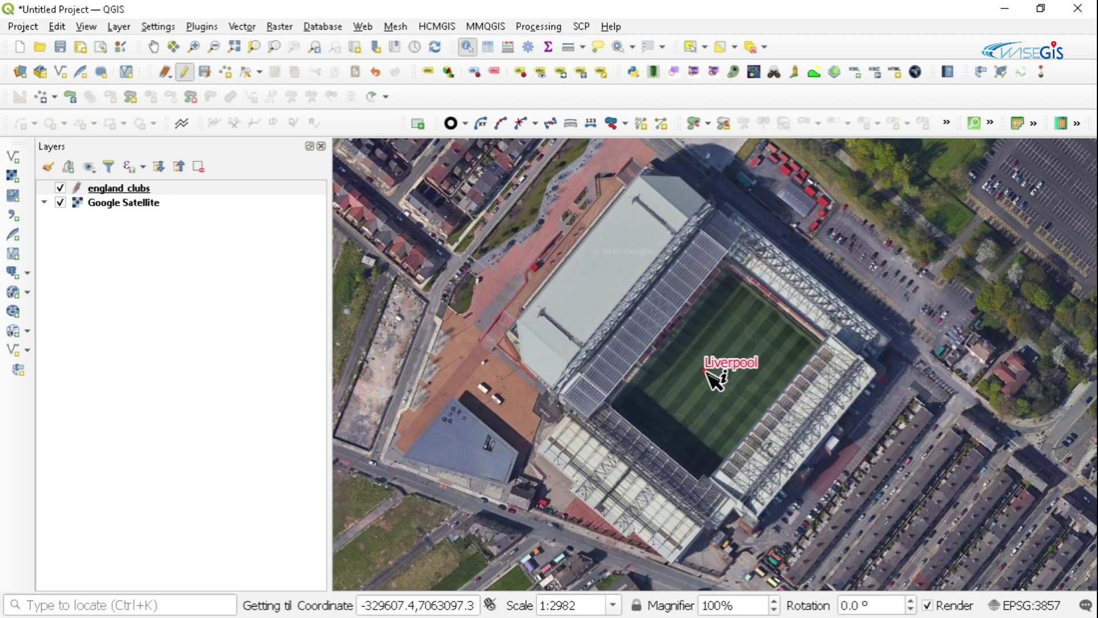
Step: Attach liverpool.jpg to the Liverpool feature's Photos field and save it
left_click(708, 372)
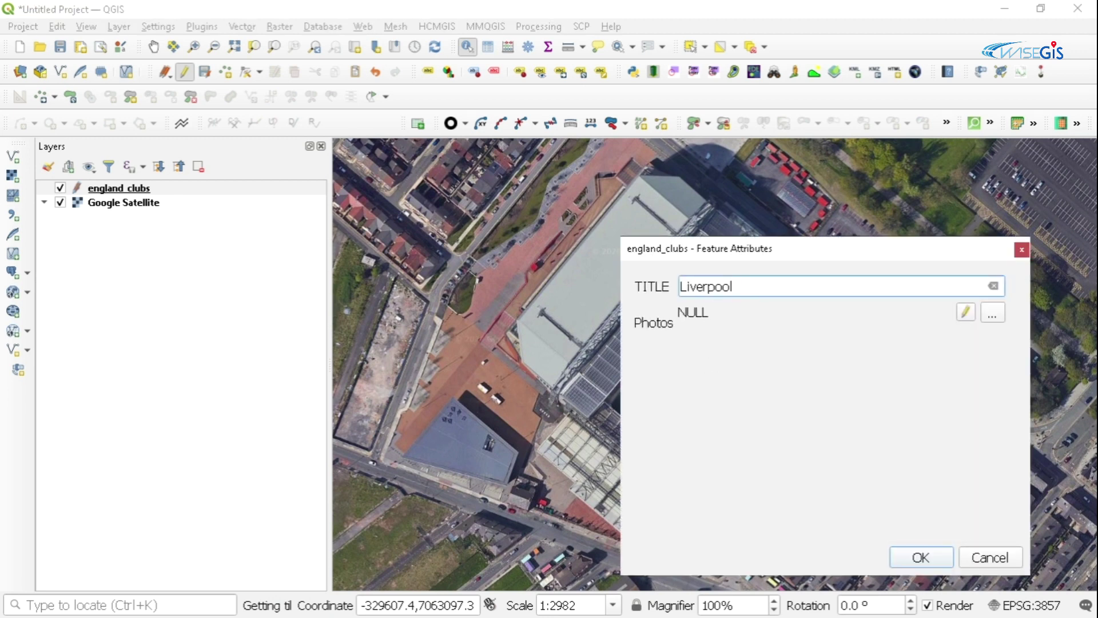
left_click(992, 315)
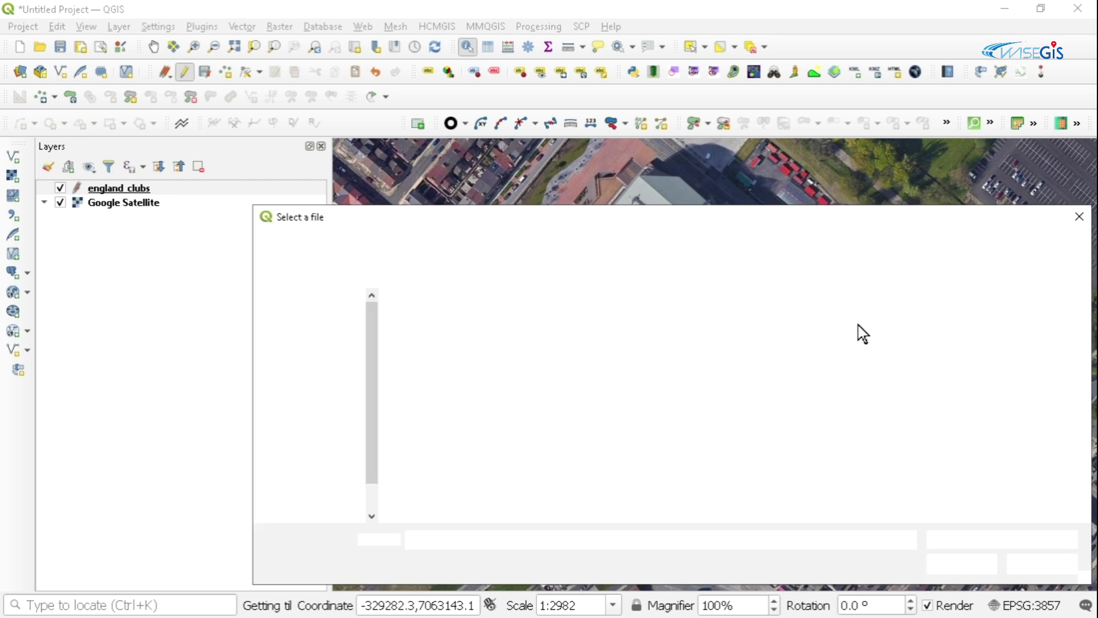
left_click(697, 351)
left_click(979, 564)
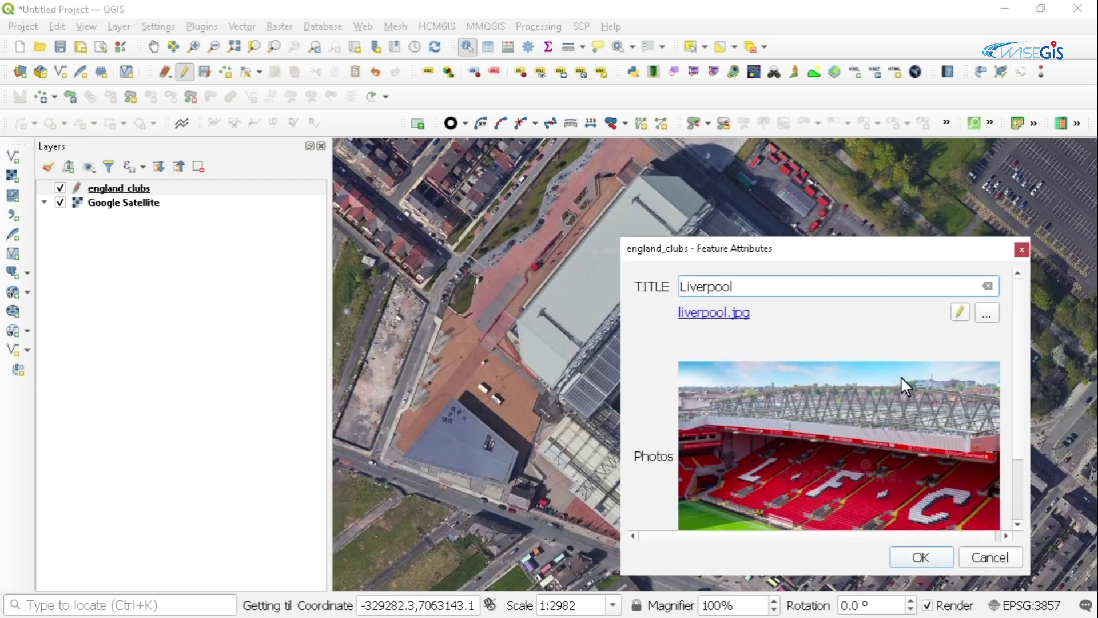
left_click(921, 557)
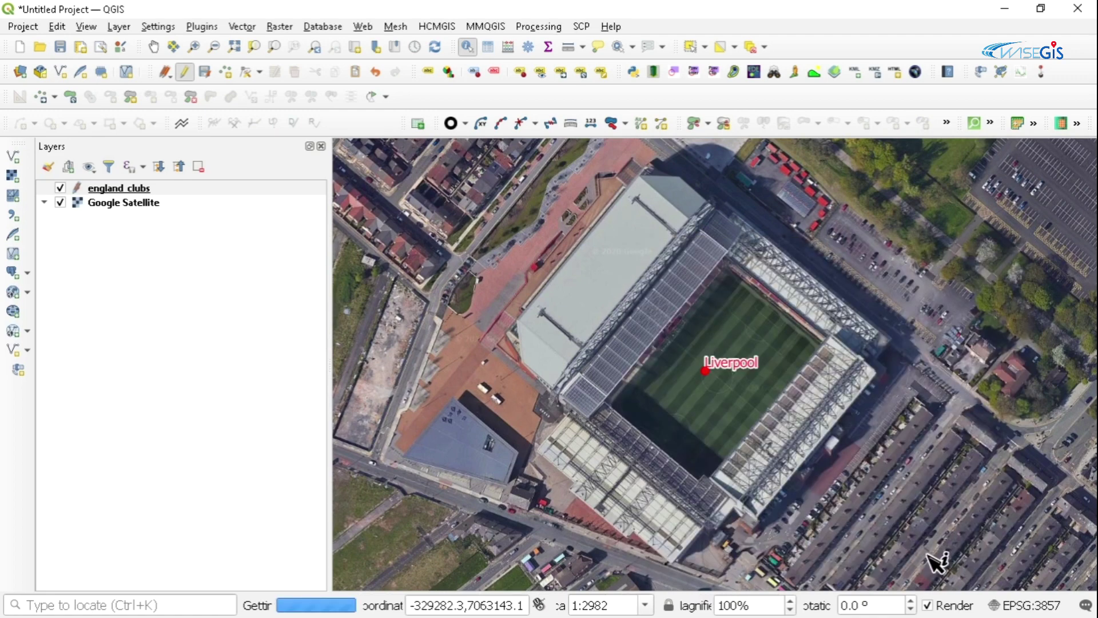
Step: Zoom and pan the map to centre on the Leicester City stadium point
scroll(852, 389, "down", 2)
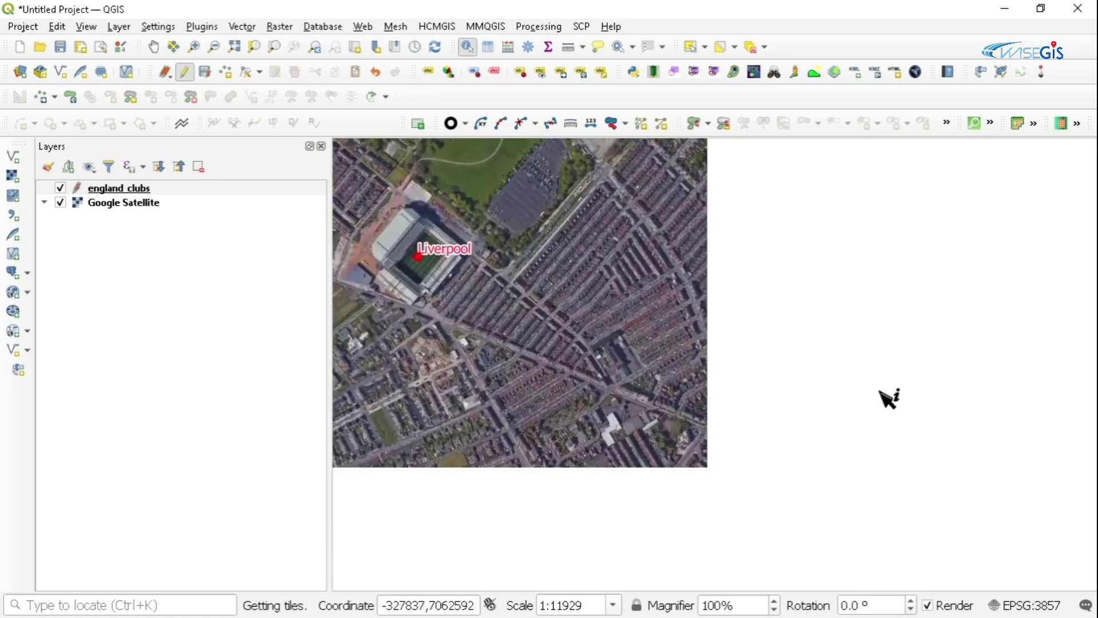
scroll(698, 350, "down", 5)
scroll(729, 378, "down", 3)
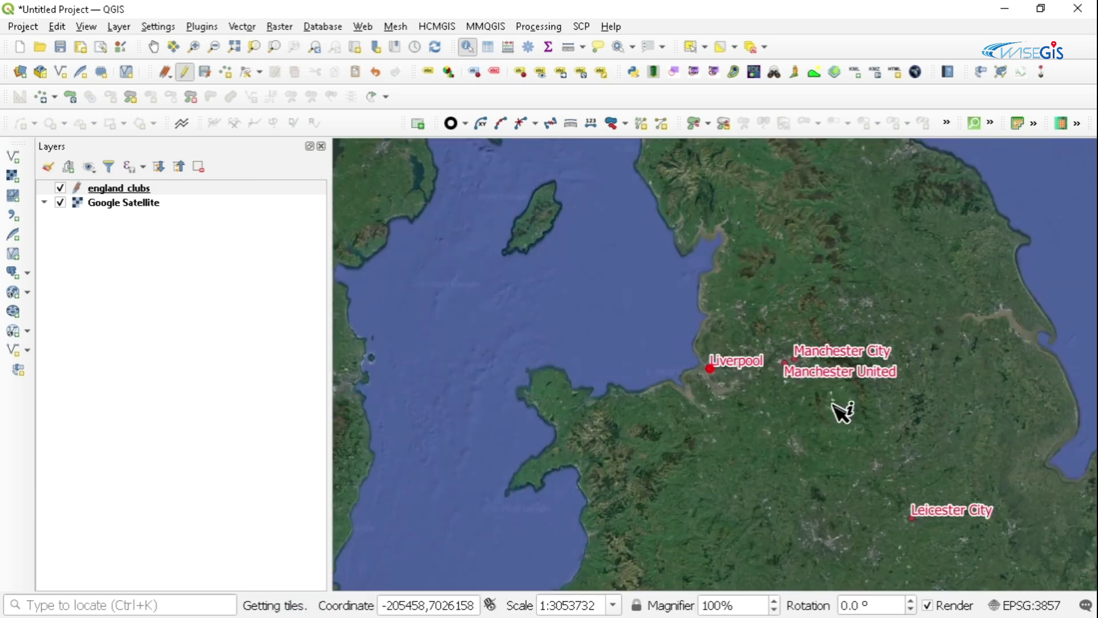
left_click_drag(791, 386, 732, 349)
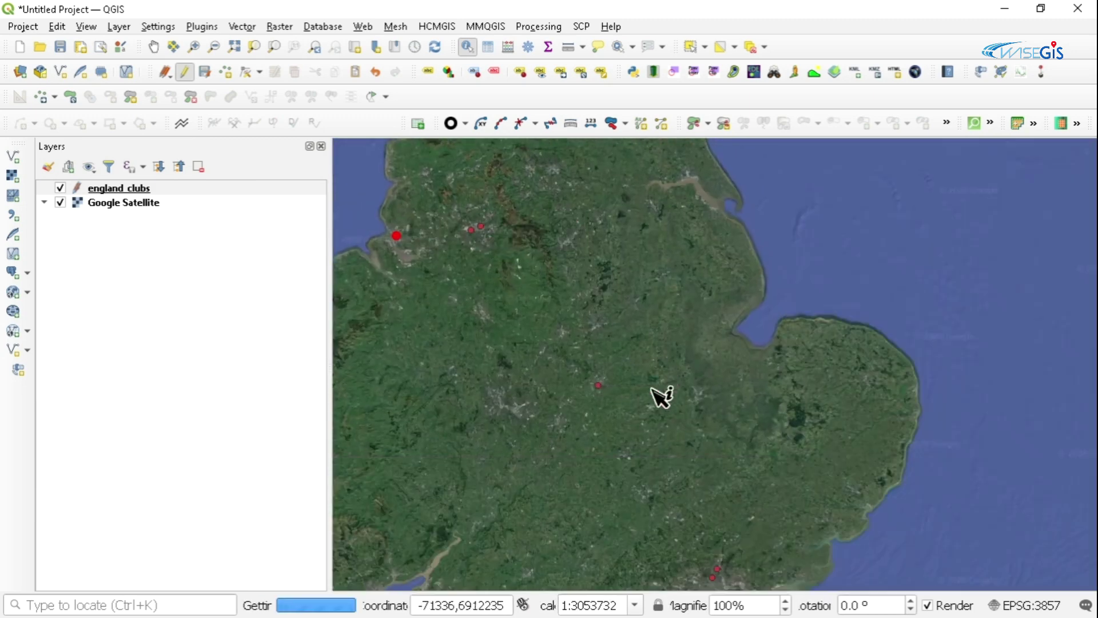
scroll(608, 399, "up", 4)
left_click_drag(608, 307, 654, 435)
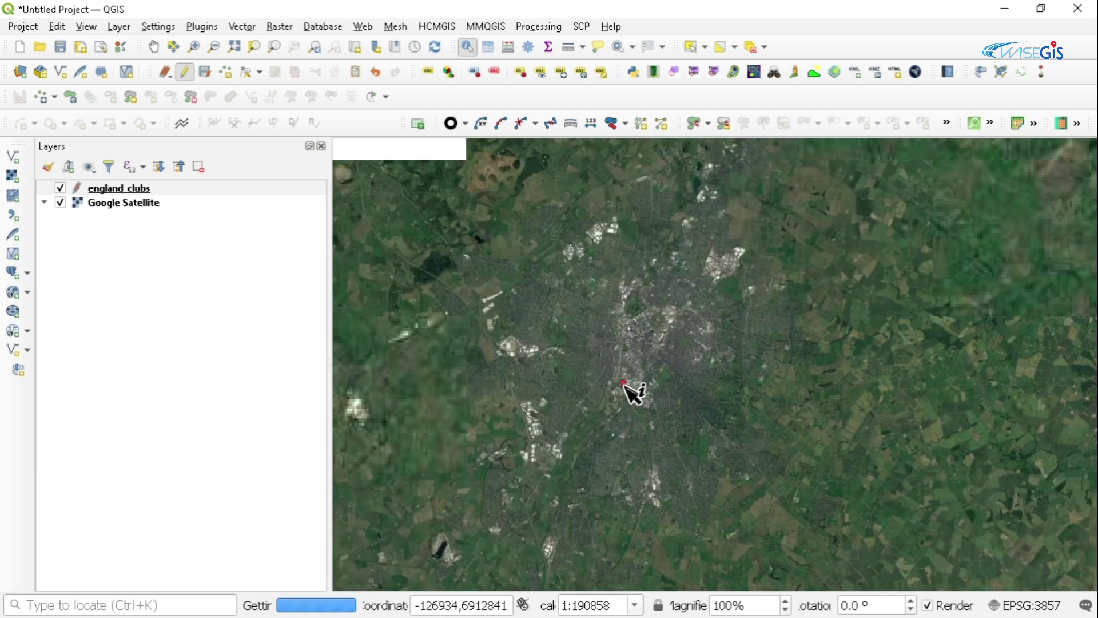
scroll(629, 386, "up", 4)
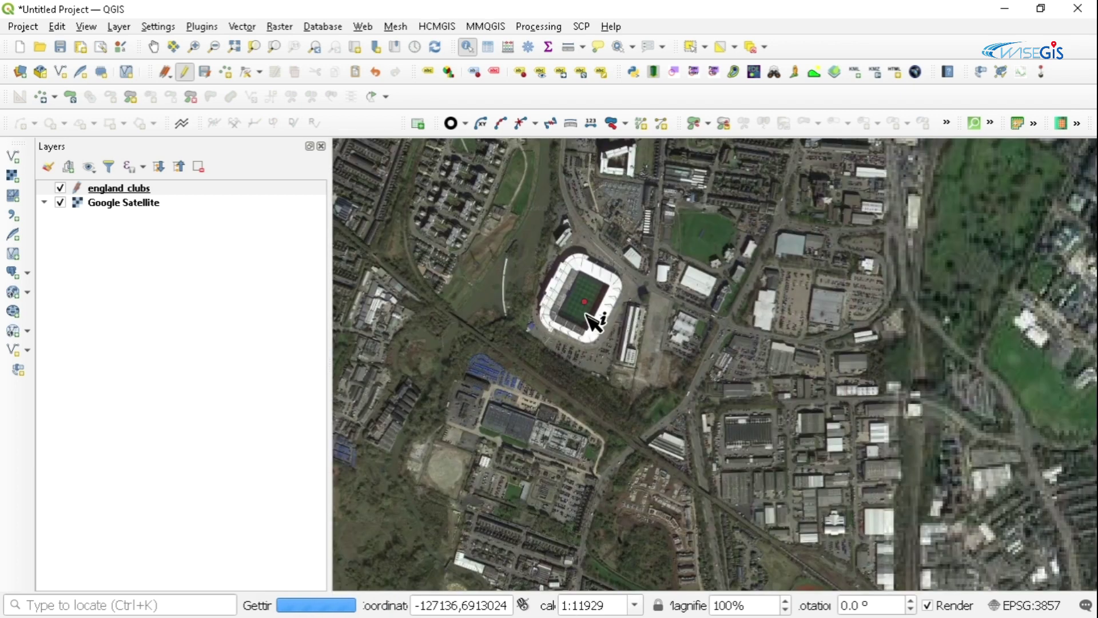
left_click_drag(593, 313, 632, 365)
scroll(629, 360, "up", 3)
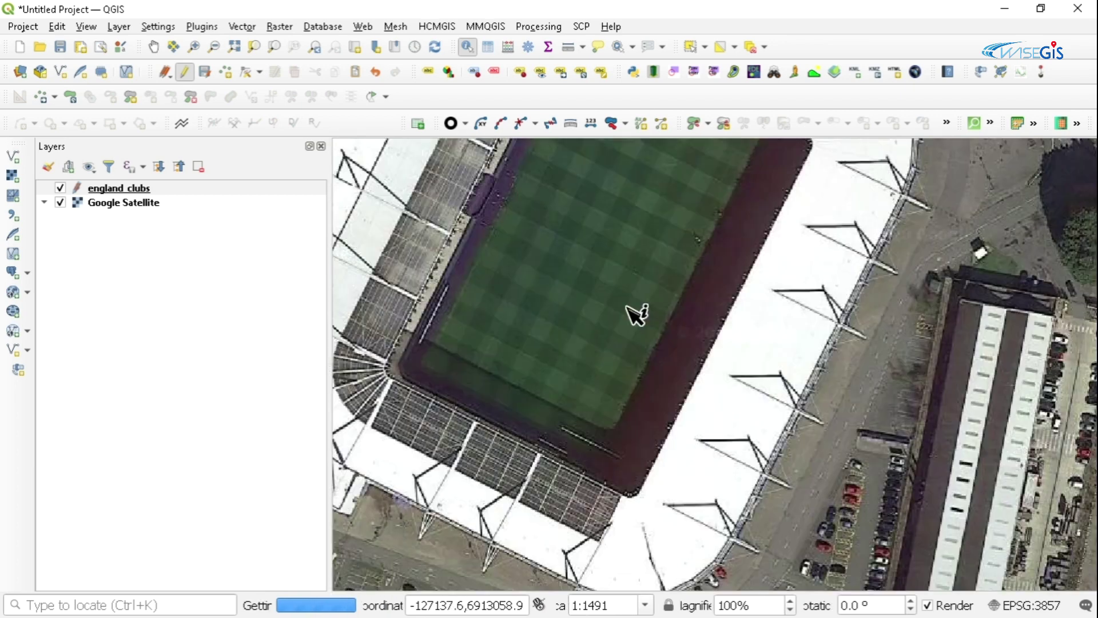
scroll(636, 315, "down", 2)
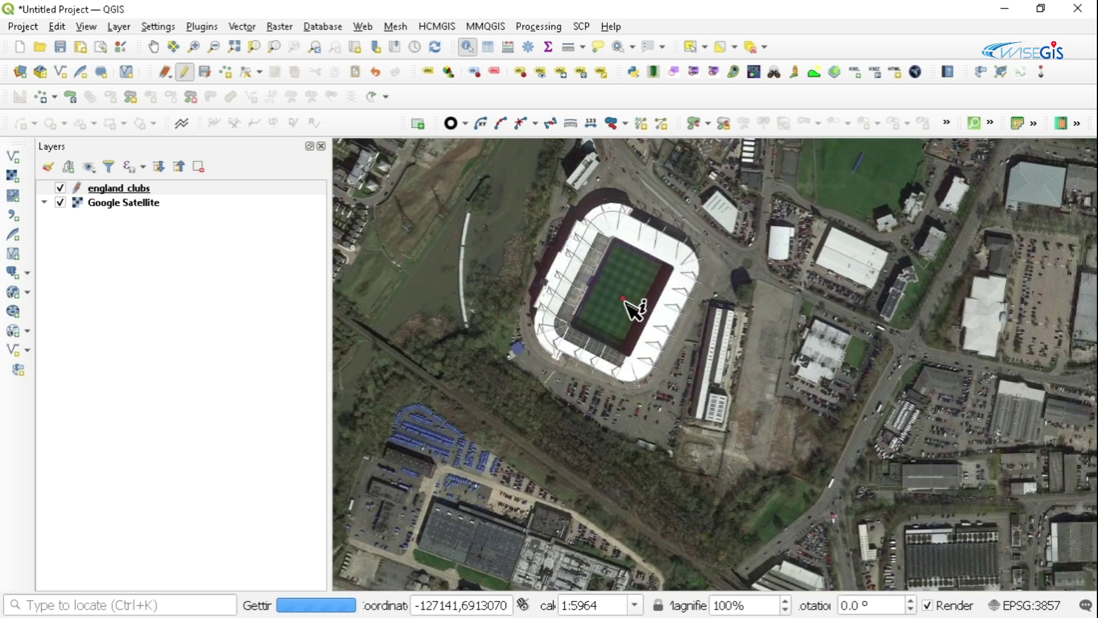
Step: Link Leicester.jpg to Leicester City's Photos field and save the attribute form
left_click(626, 301)
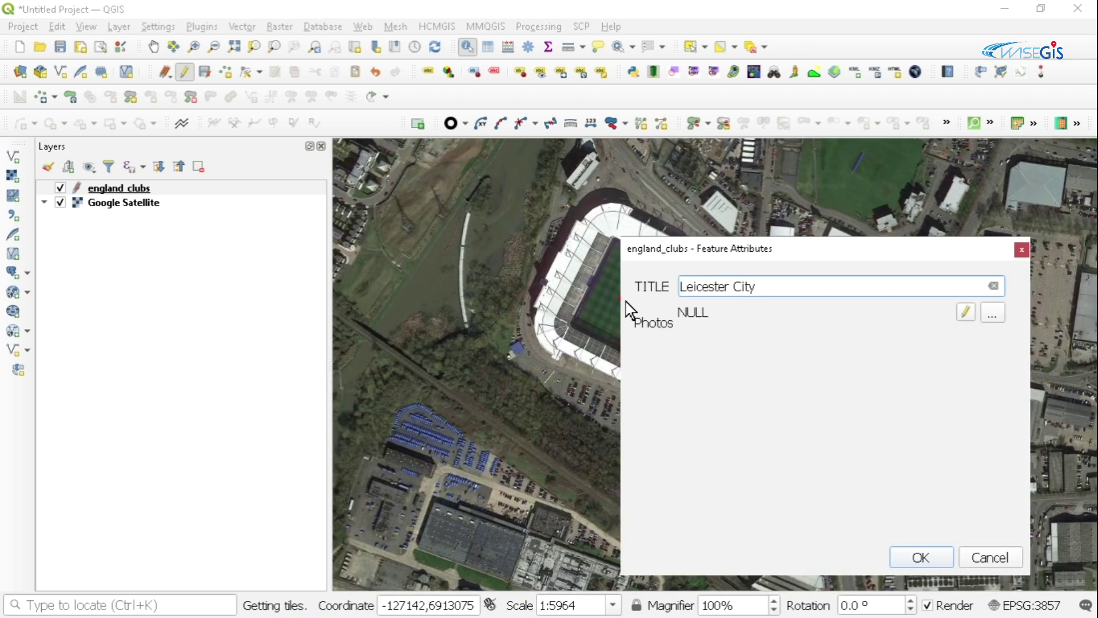
left_click(992, 315)
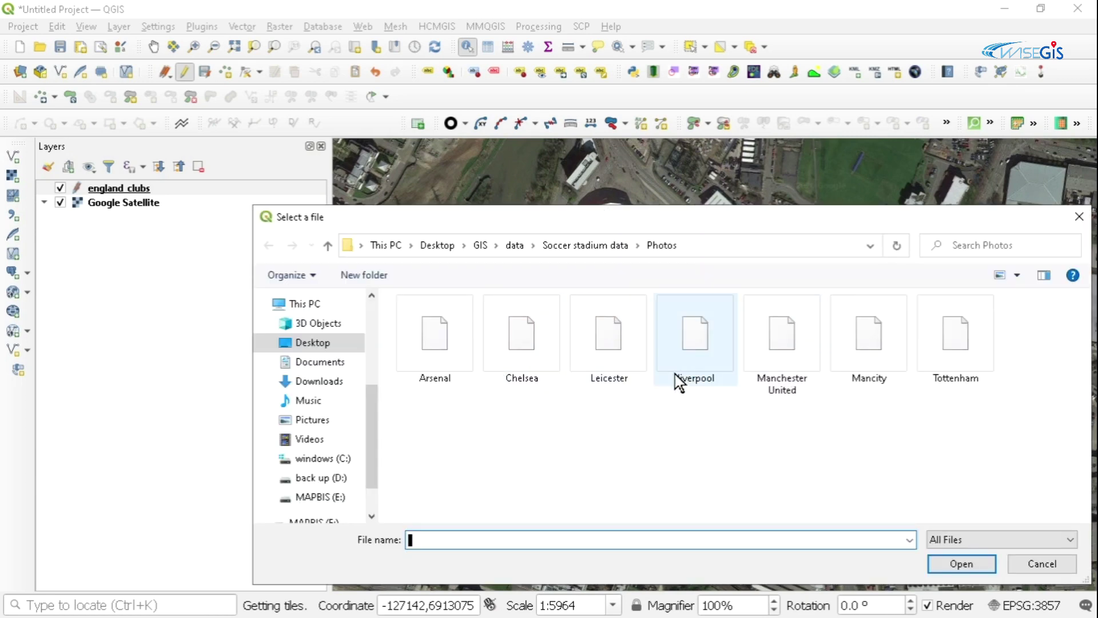
left_click(625, 360)
left_click(961, 564)
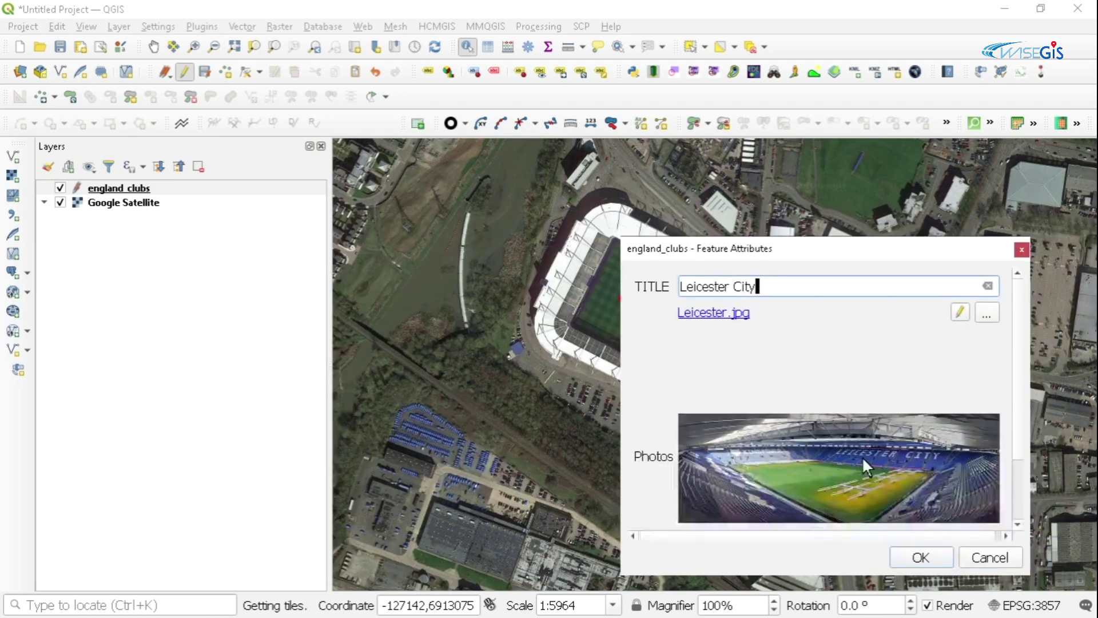
left_click(921, 557)
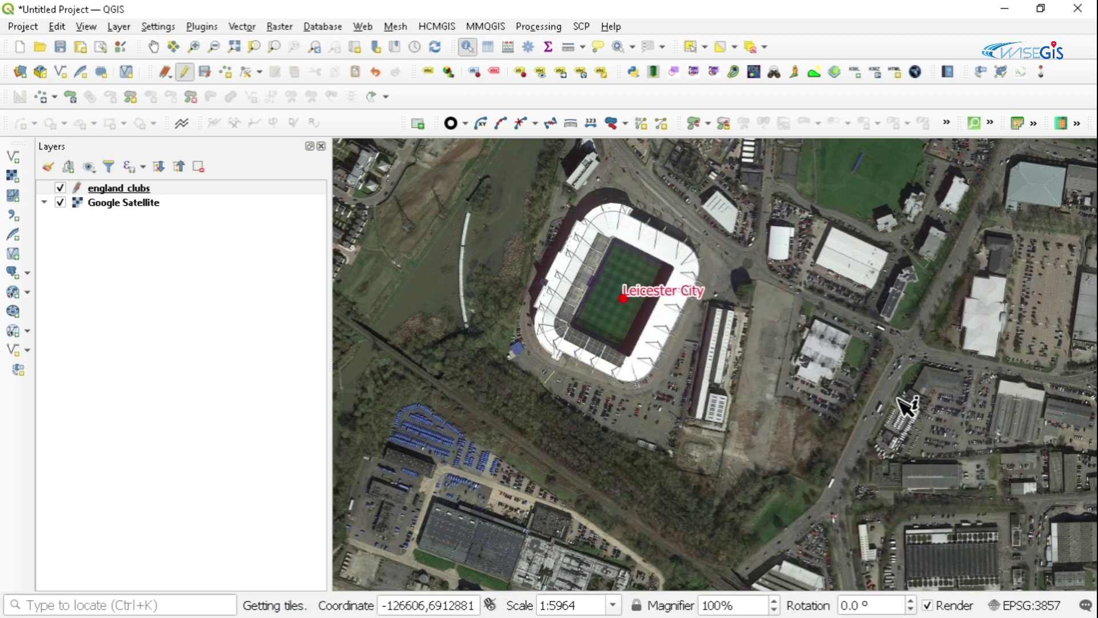
Step: Pan and zoom the map from Leicester to the Tottenham Hotspur point in London
scroll(801, 341, "down", 6)
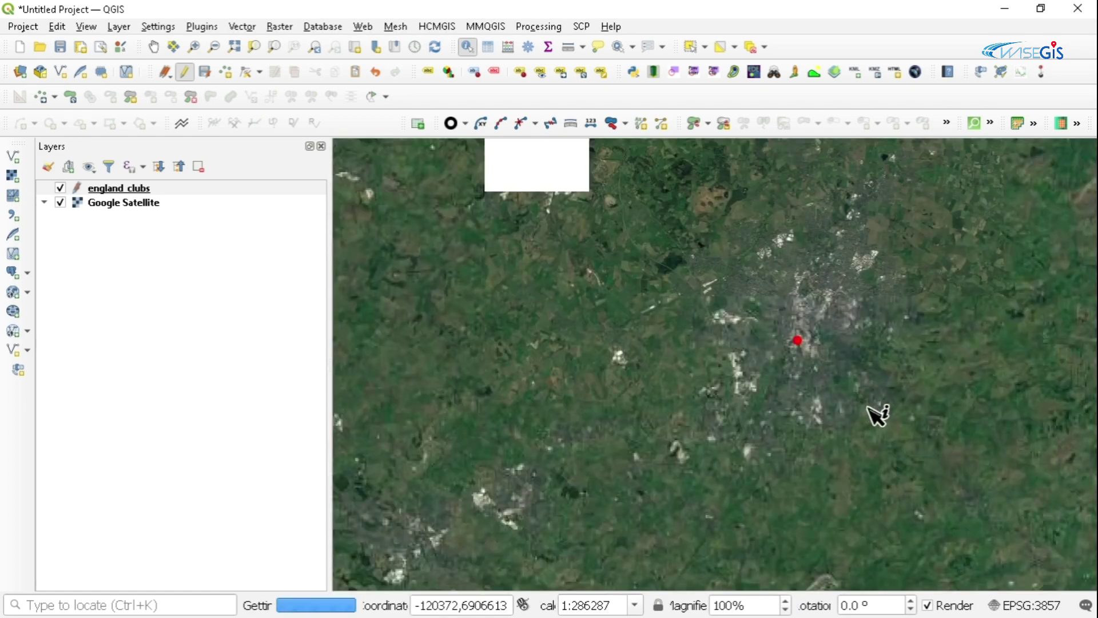
left_click_drag(875, 417, 646, 240)
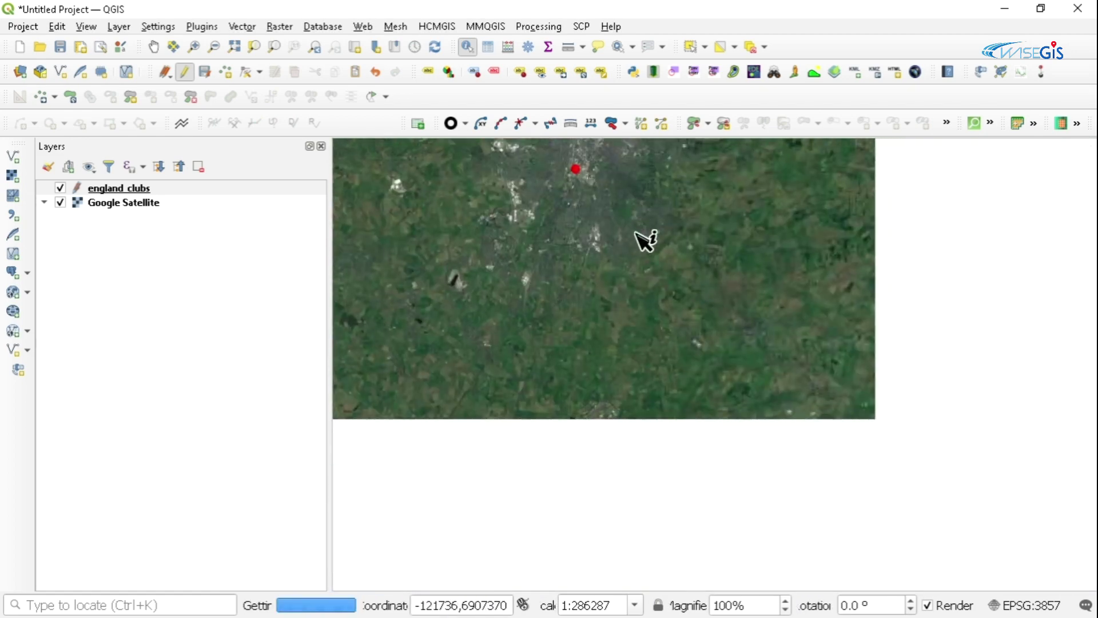
scroll(715, 281, "down", 5)
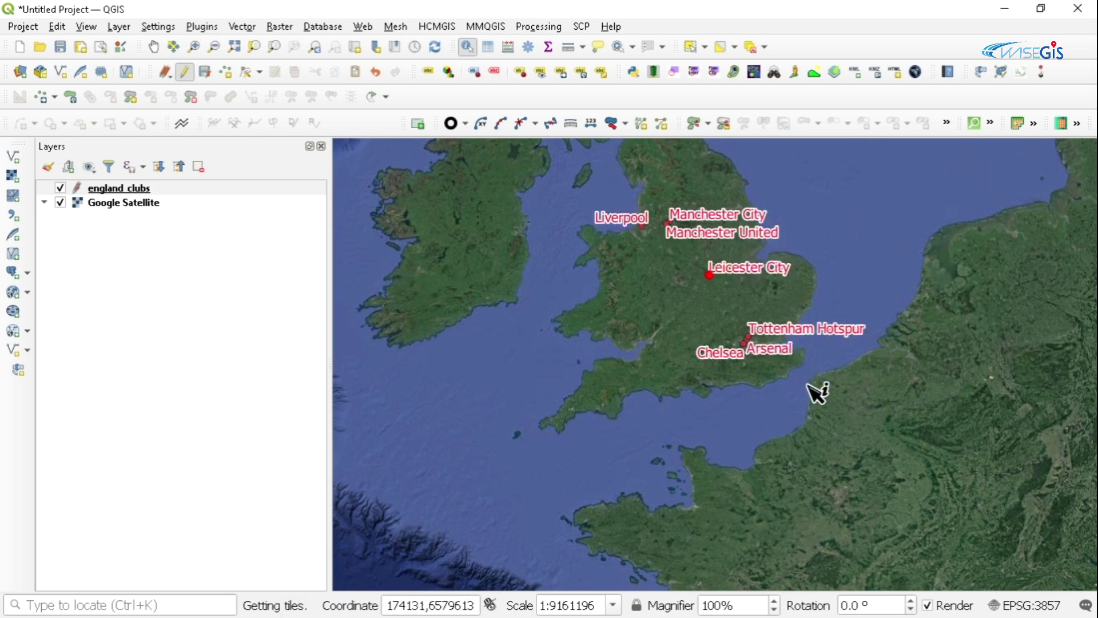
left_click_drag(819, 392, 753, 331)
scroll(703, 290, "up", 3)
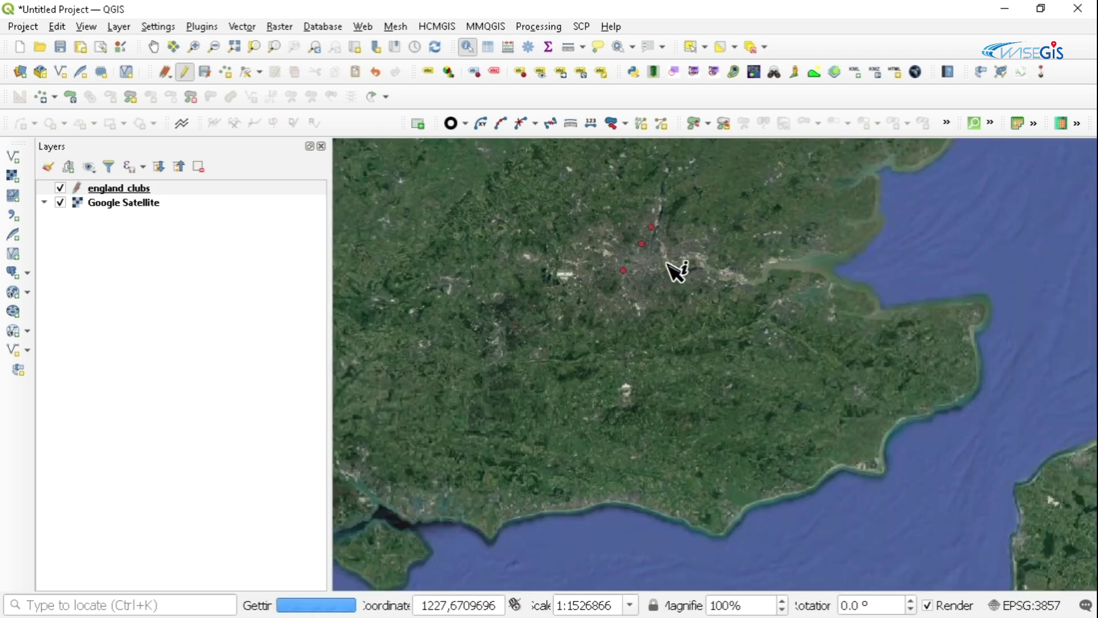
left_click_drag(667, 265, 711, 306)
scroll(705, 287, "up", 3)
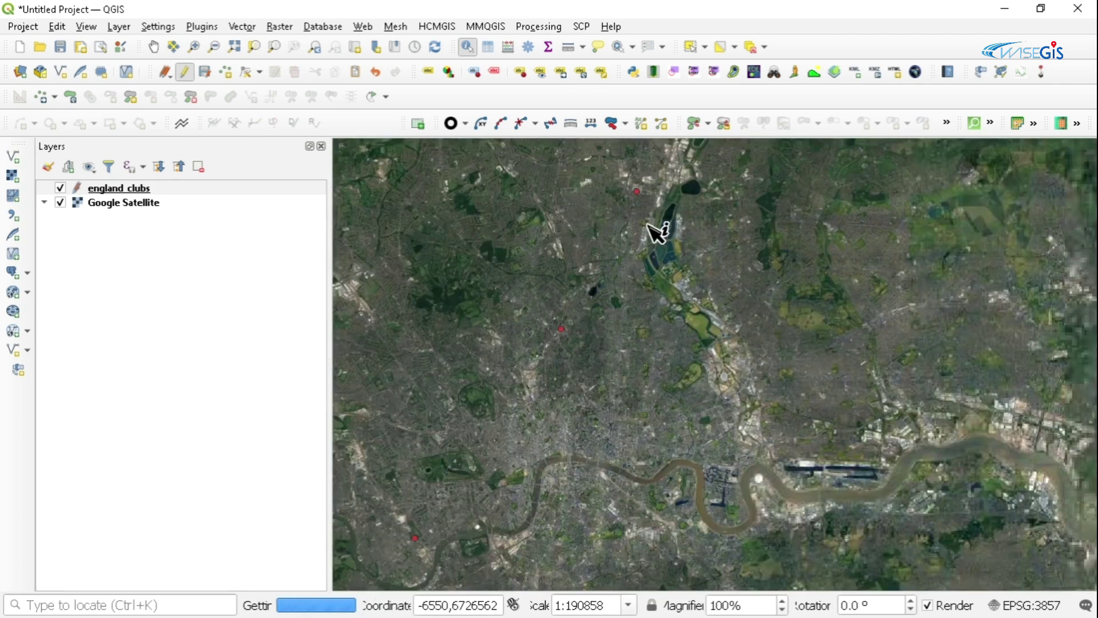
left_click_drag(649, 224, 670, 353)
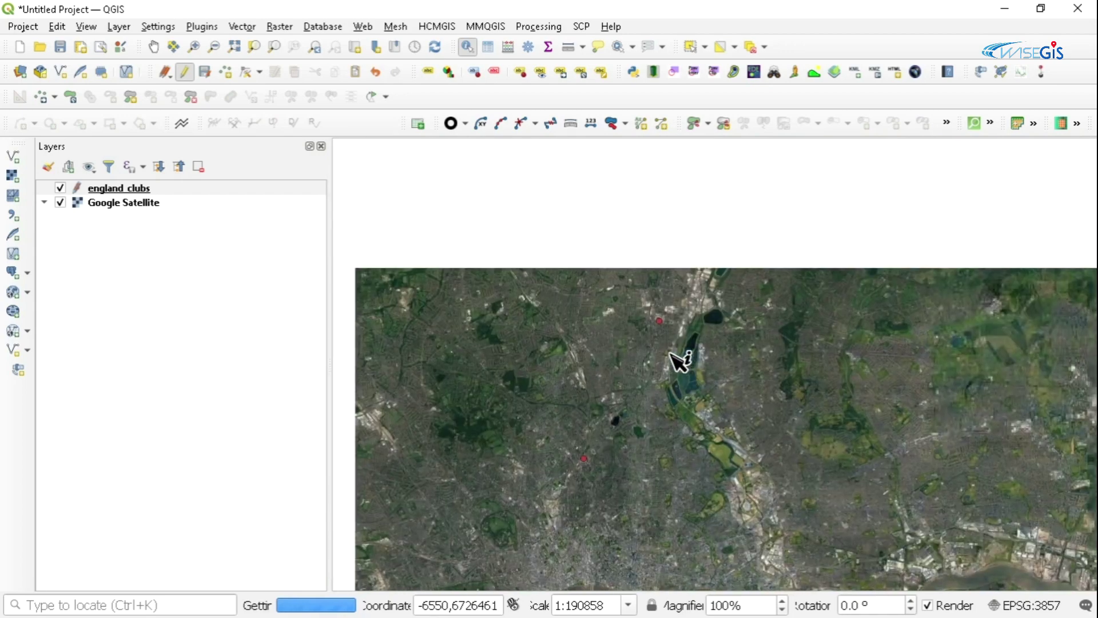
scroll(673, 329, "up", 1)
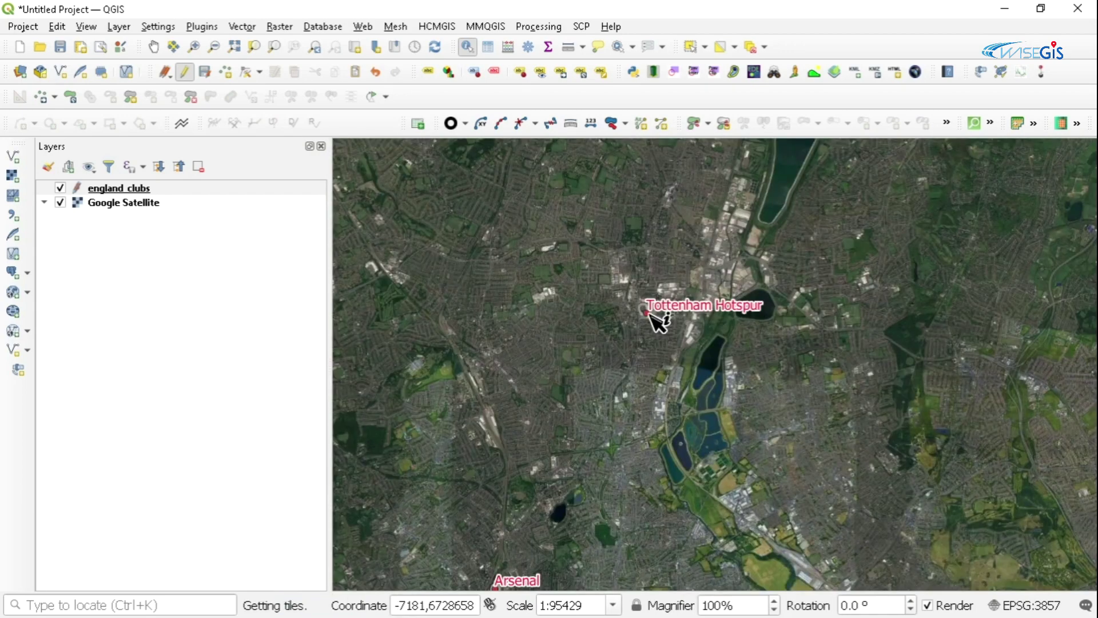
Step: Link Tottenham.jpg to Tottenham Hotspur's Photos field and save the form
left_click(650, 315)
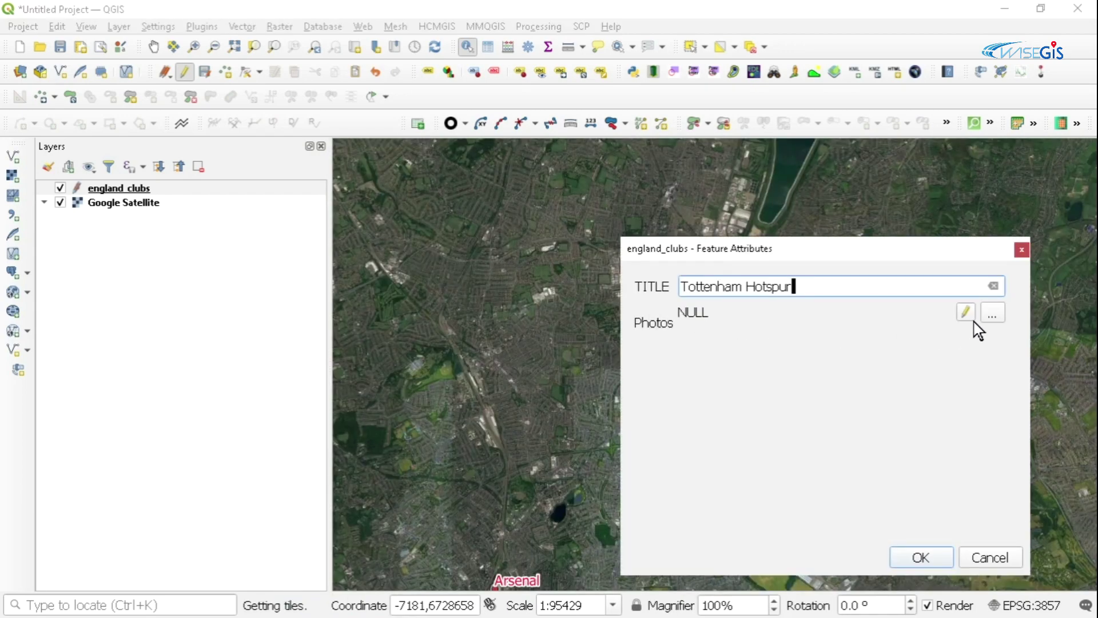
left_click(991, 313)
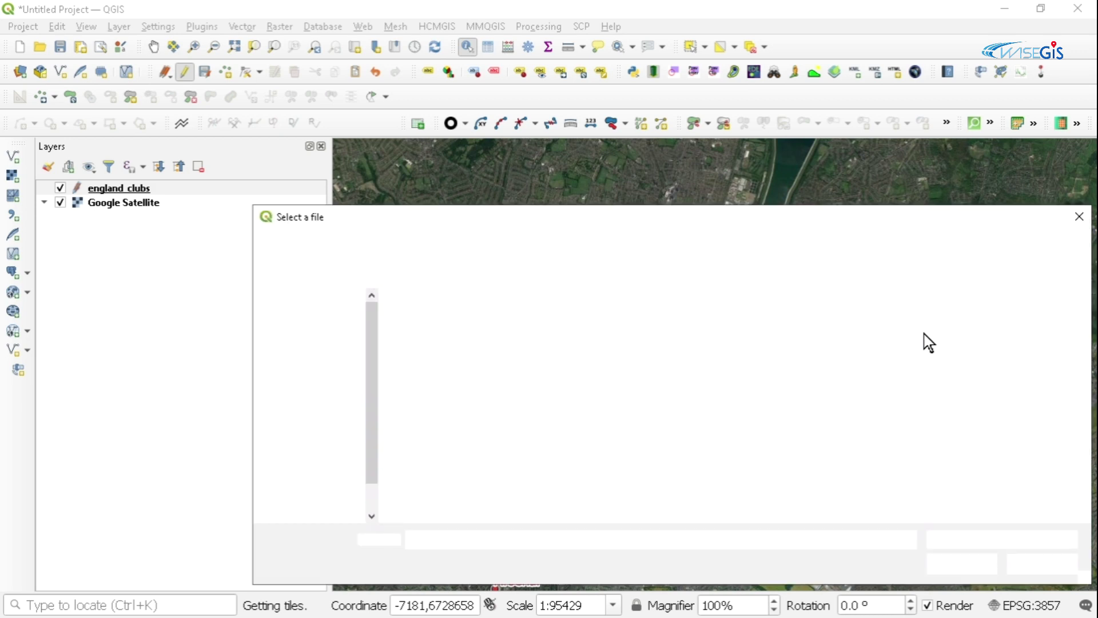
left_click(958, 360)
left_click(964, 565)
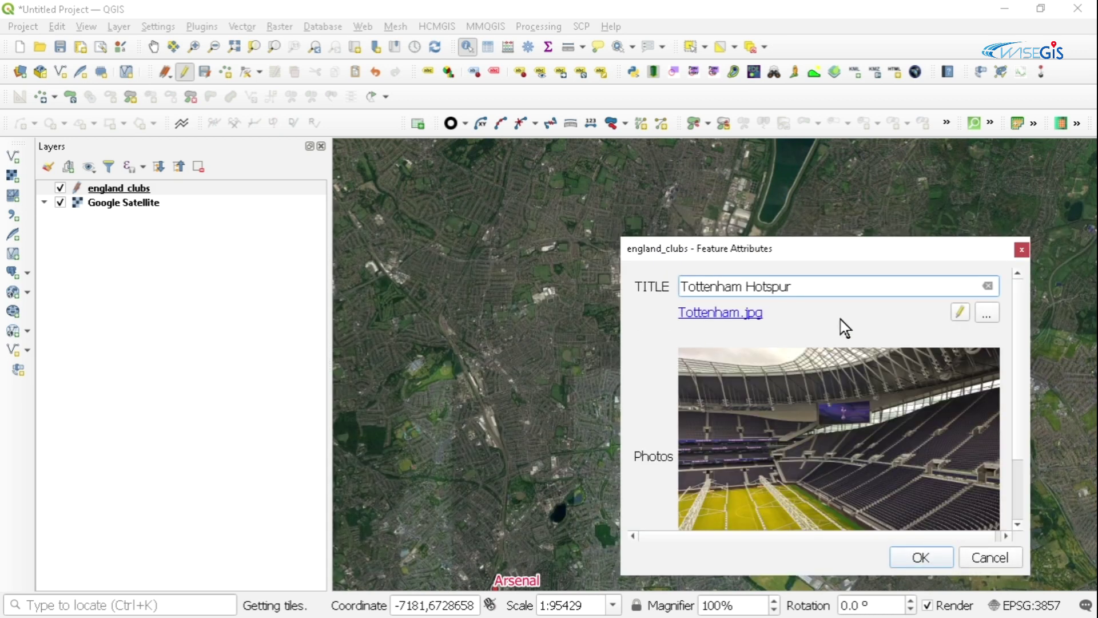
left_click(924, 559)
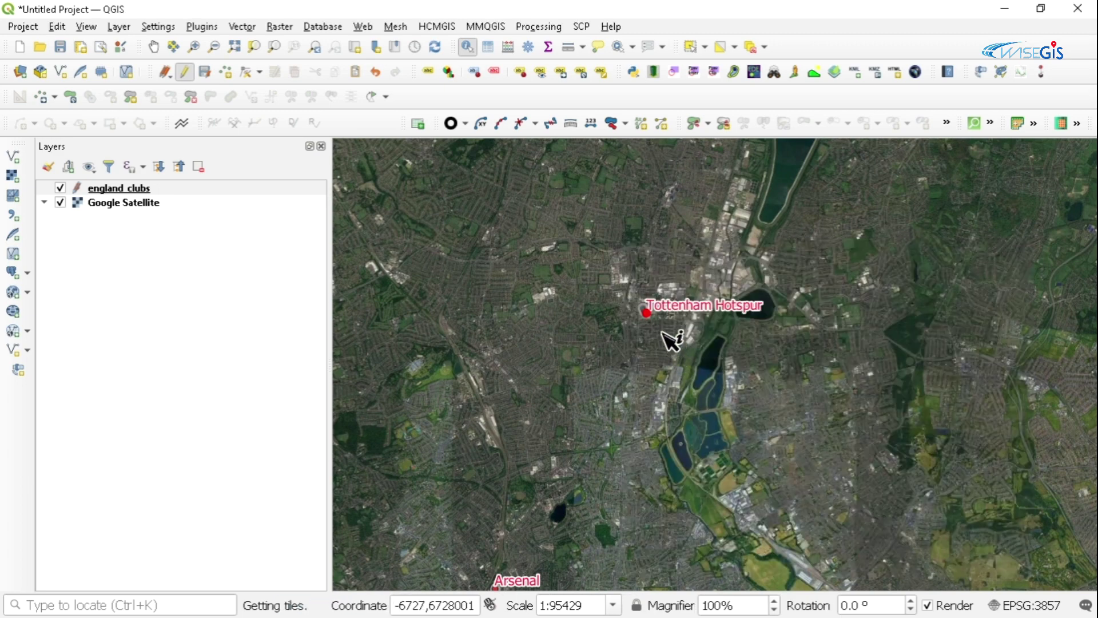
Step: Pan and zoom the map from Tottenham to centre on the Arsenal stadium
scroll(663, 338, "up", 3)
left_click_drag(650, 282, 792, 481)
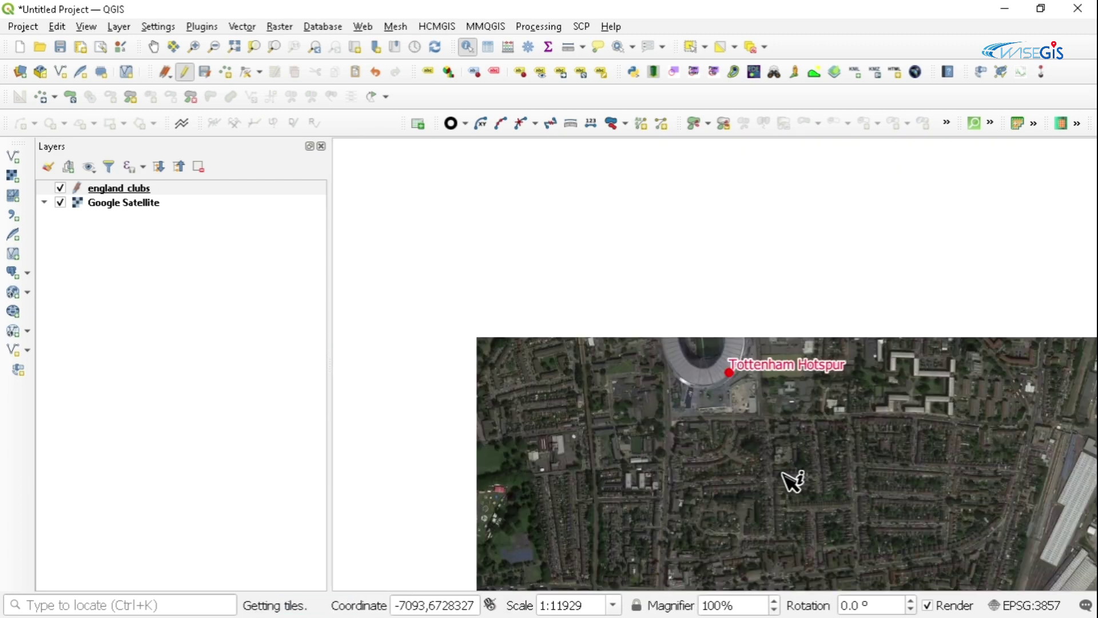
scroll(718, 371, "up", 2)
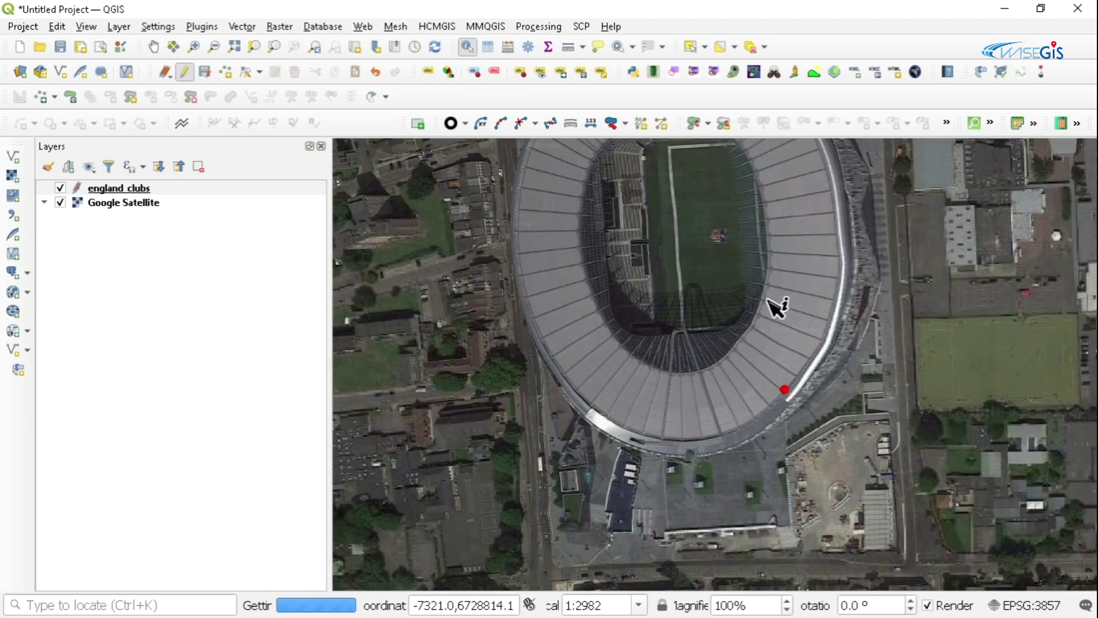
left_click_drag(778, 307, 822, 443)
scroll(816, 445, "down", 4)
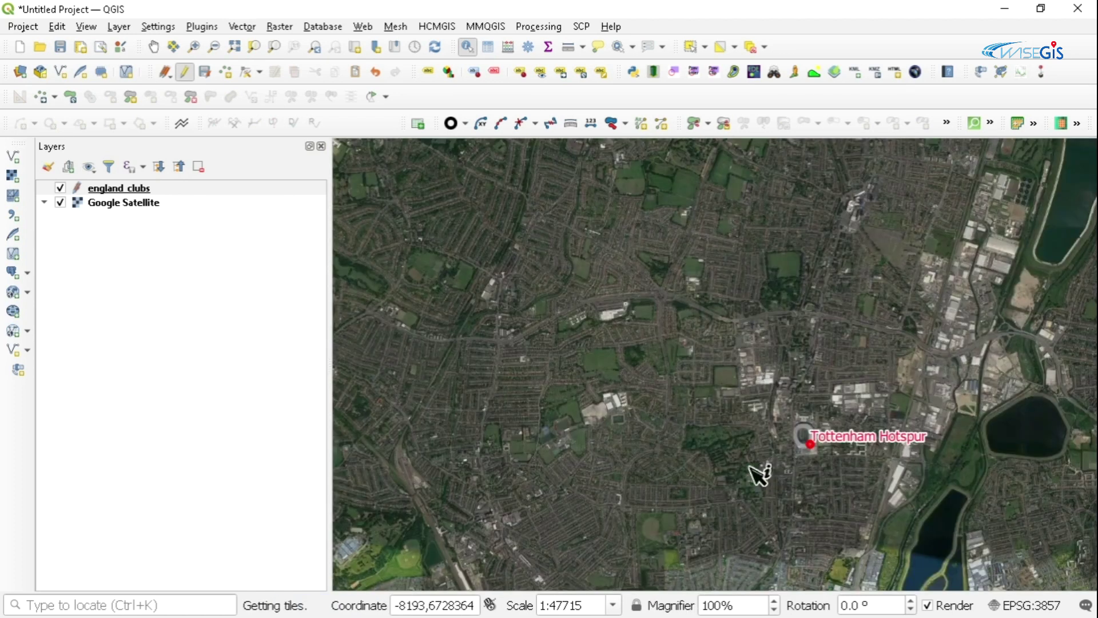
left_click_drag(759, 474, 898, 137)
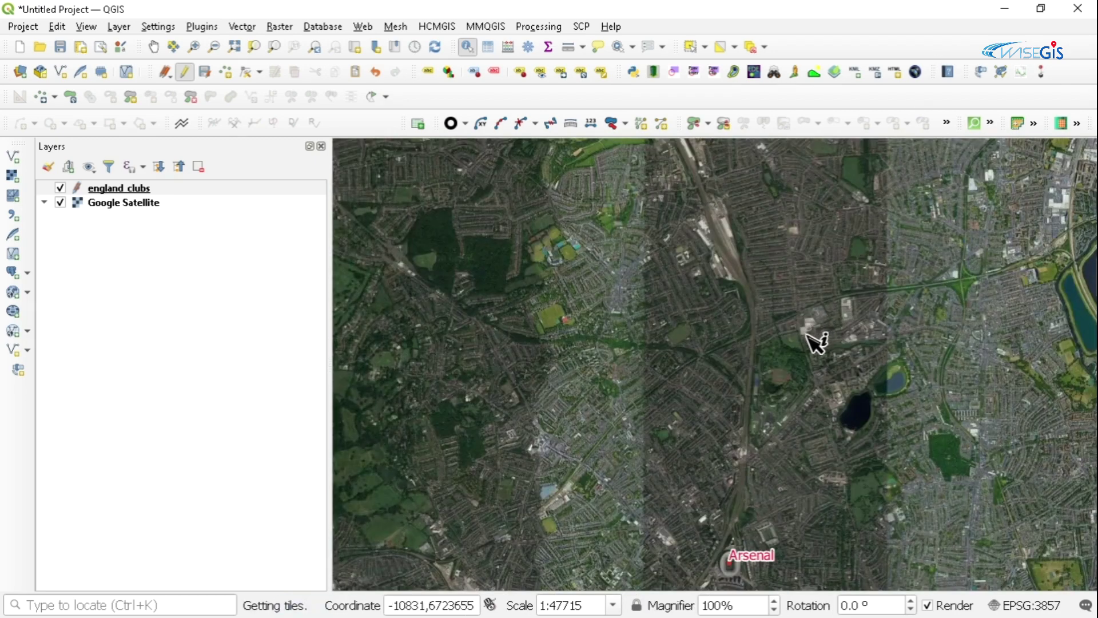
scroll(813, 344, "down", 1)
left_click_drag(796, 456, 792, 380)
scroll(792, 297, "up", 3)
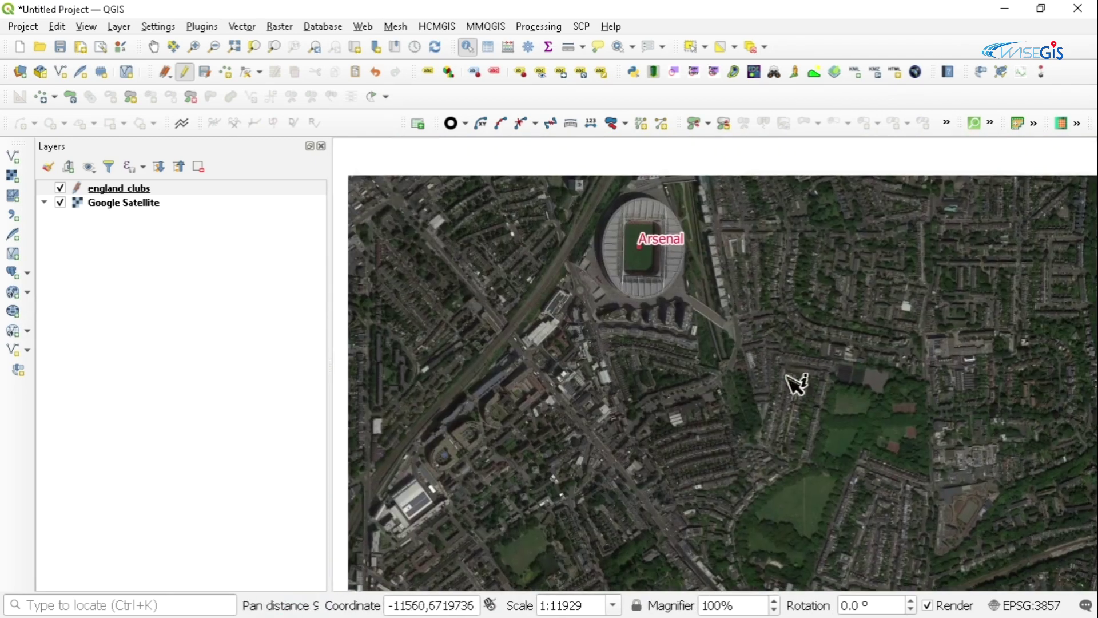
left_click_drag(669, 252, 687, 326)
scroll(695, 335, "up", 2)
scroll(785, 394, "up", 1)
scroll(694, 346, "down", 2)
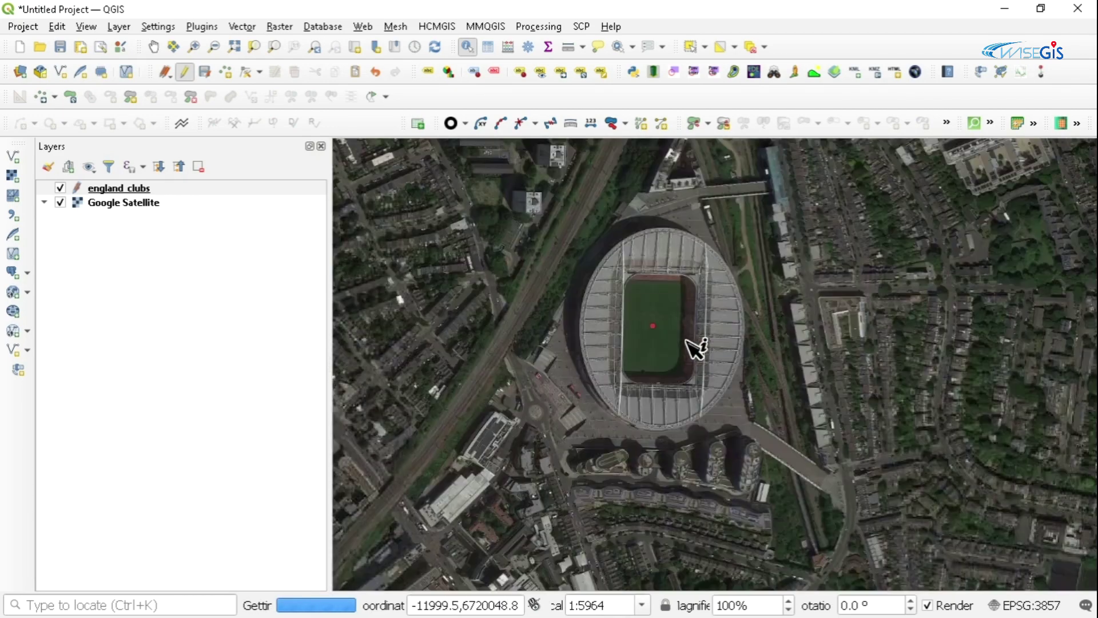
Step: Link Arsenal.jpg to Arsenal's Photos field, save, and reopen the form to verify
left_click(656, 327)
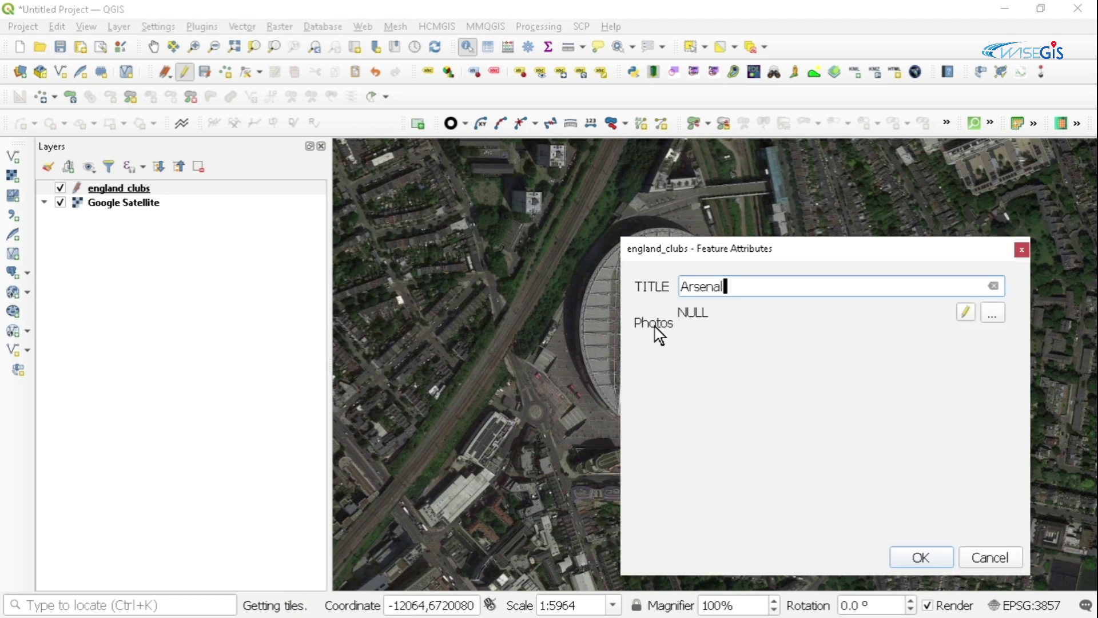
left_click(993, 314)
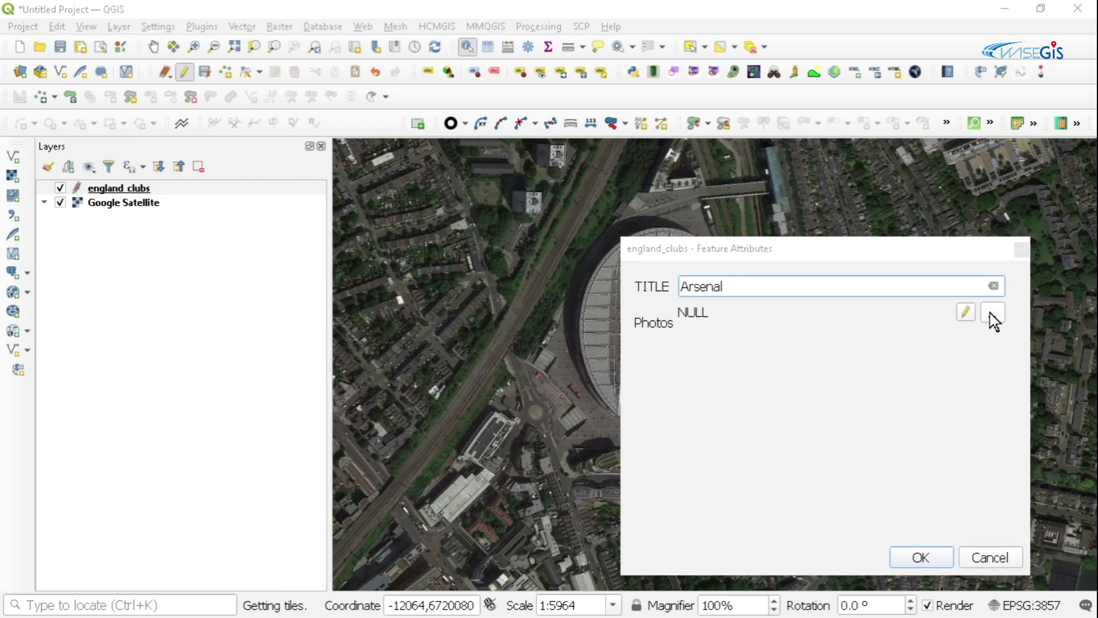
left_click(442, 362)
left_click(963, 564)
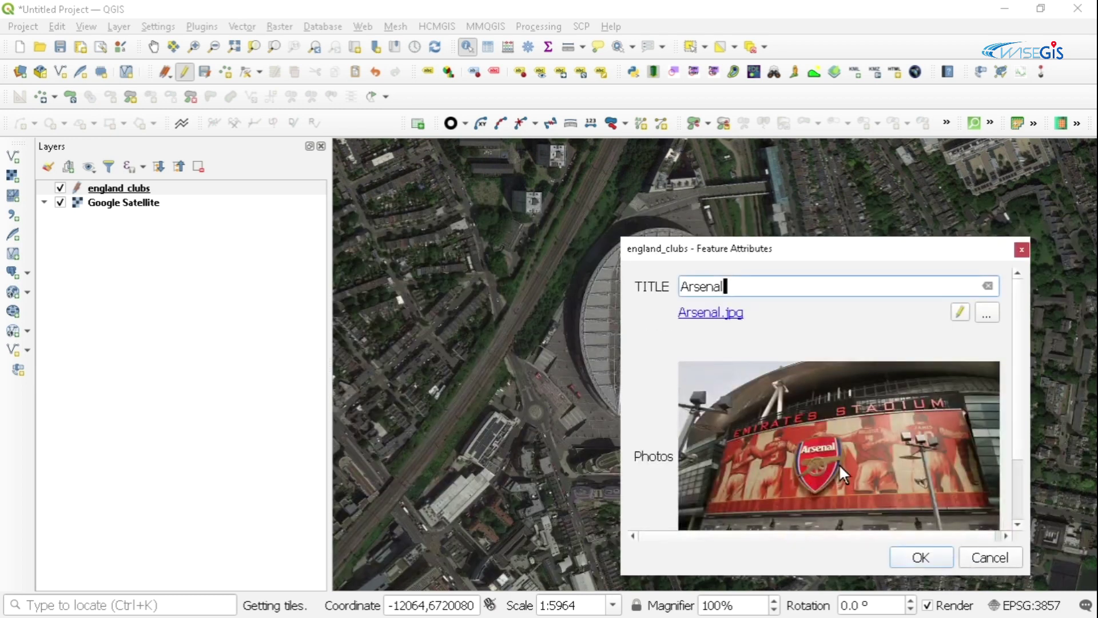
left_click(920, 557)
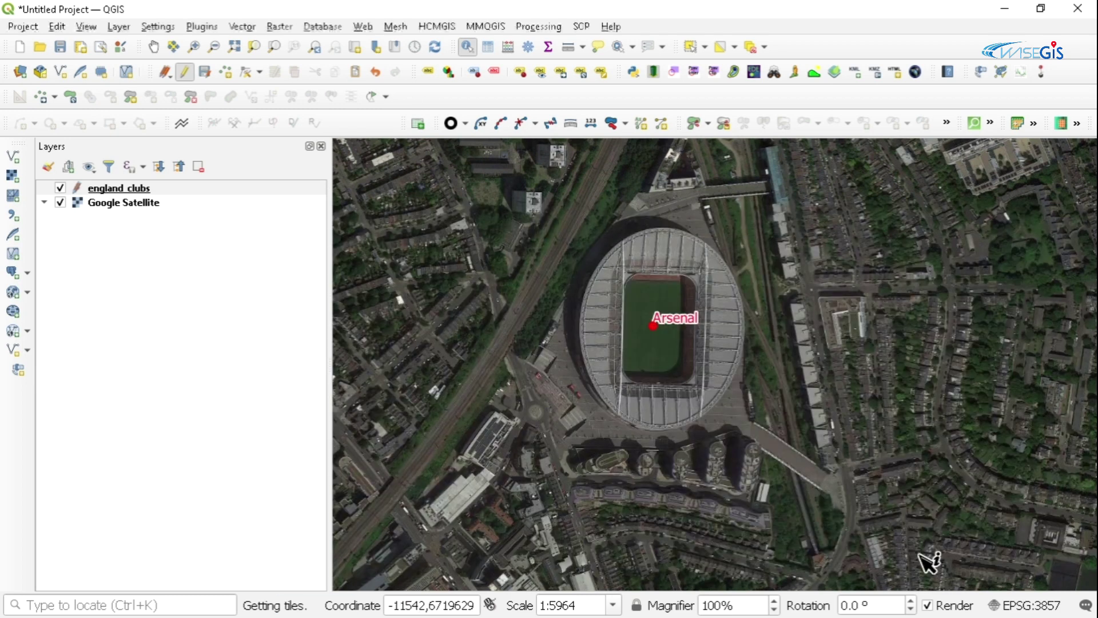
left_click(656, 327)
Step: Close the Arsenal form and move the map over to the Chelsea point
left_click(920, 557)
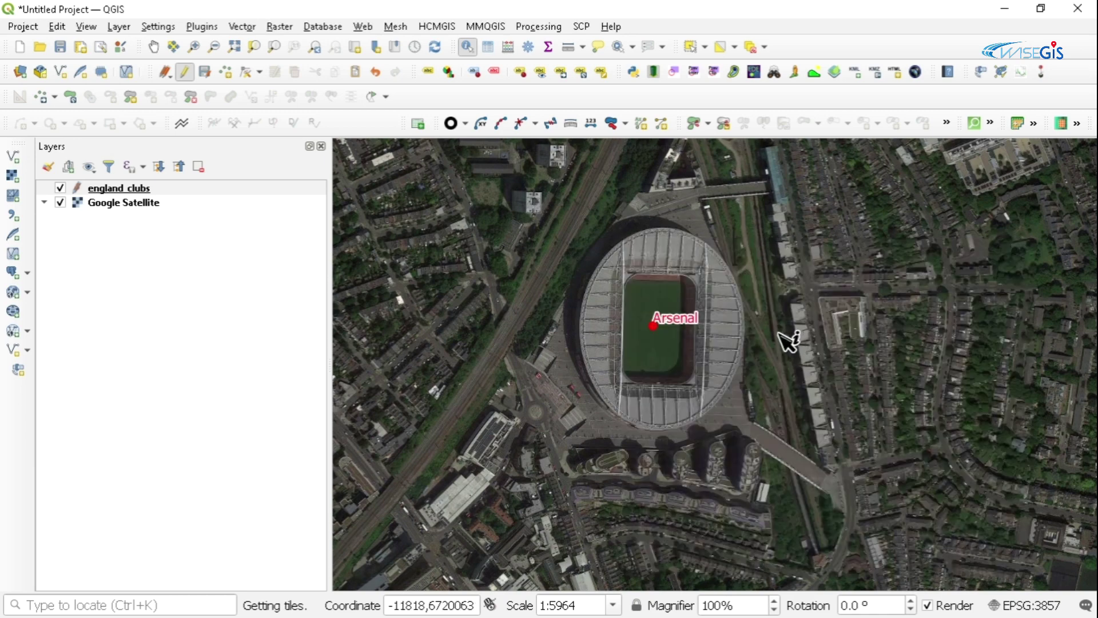
left_click_drag(851, 310, 921, 257)
scroll(923, 289, "down", 1)
scroll(921, 298, "down", 3)
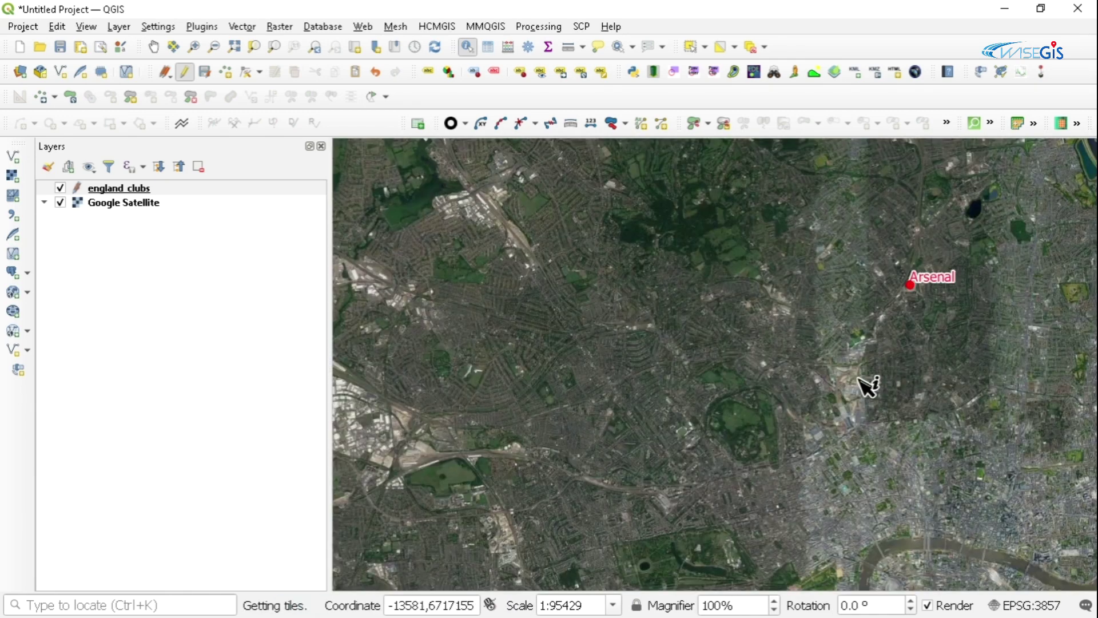
left_click_drag(867, 383, 978, 183)
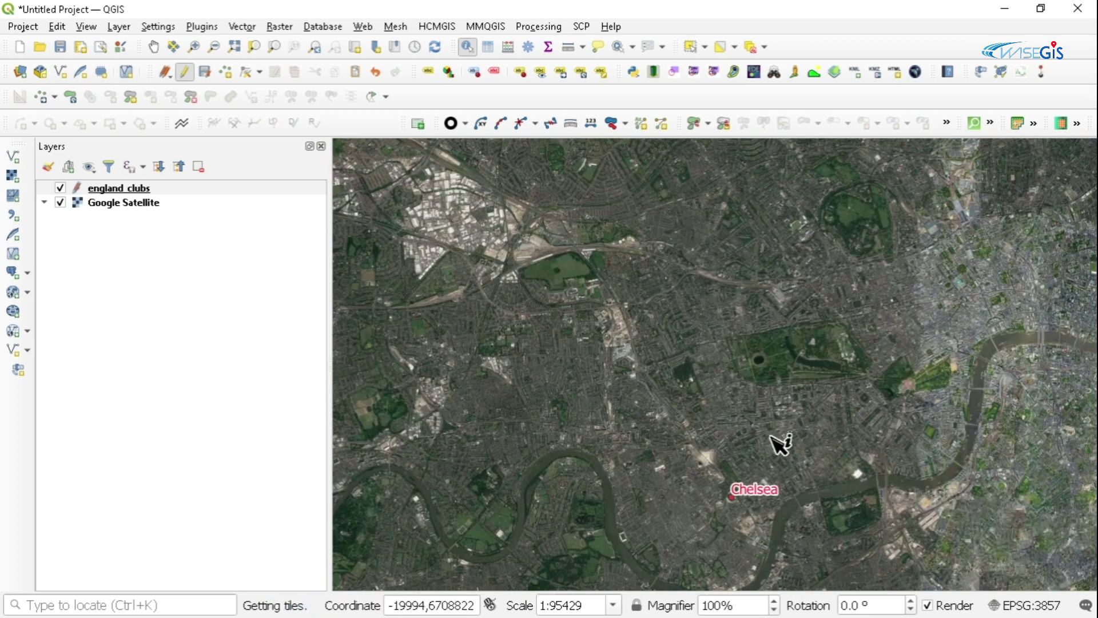
left_click_drag(778, 441, 801, 221)
scroll(786, 291, "up", 2)
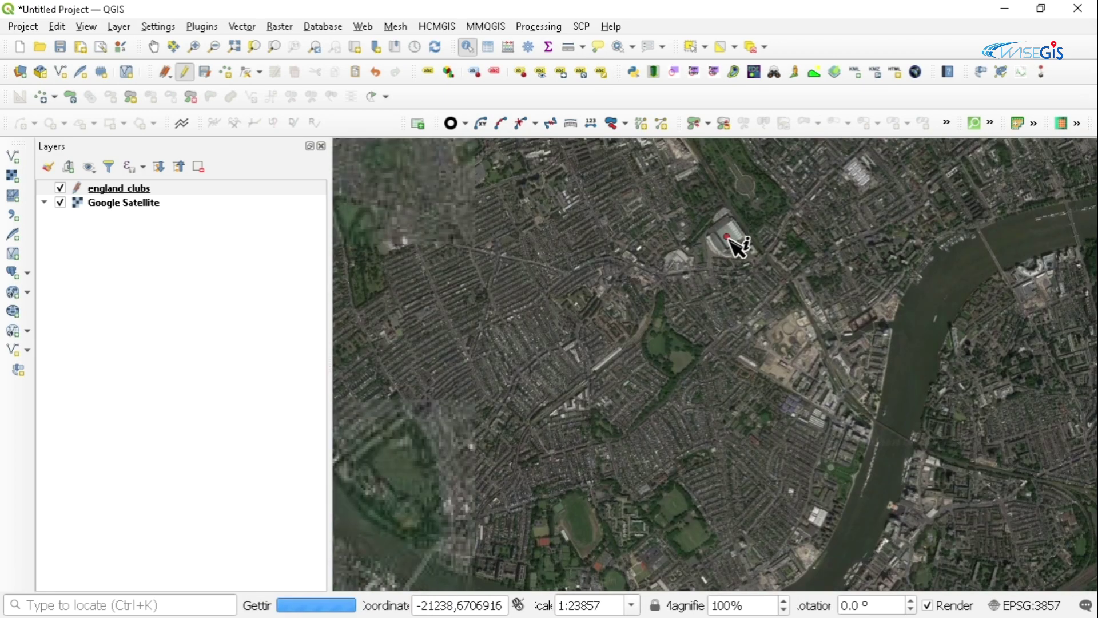
Step: Link Chelsea.jpg to Chelsea's Photos field and accept the attribute form
left_click(731, 237)
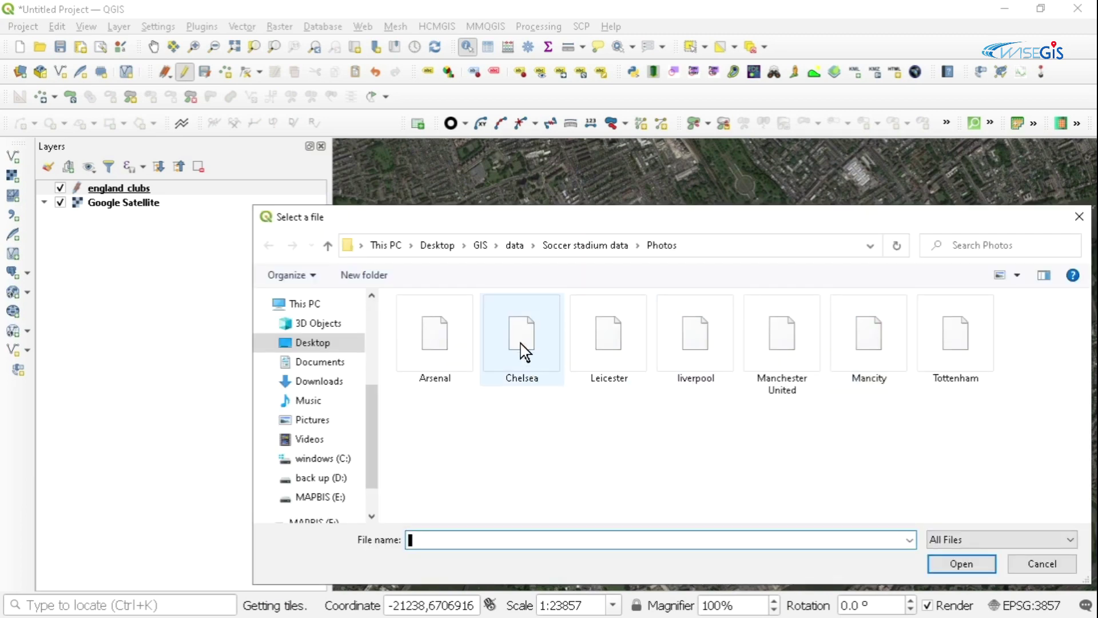
left_click(525, 351)
left_click(960, 562)
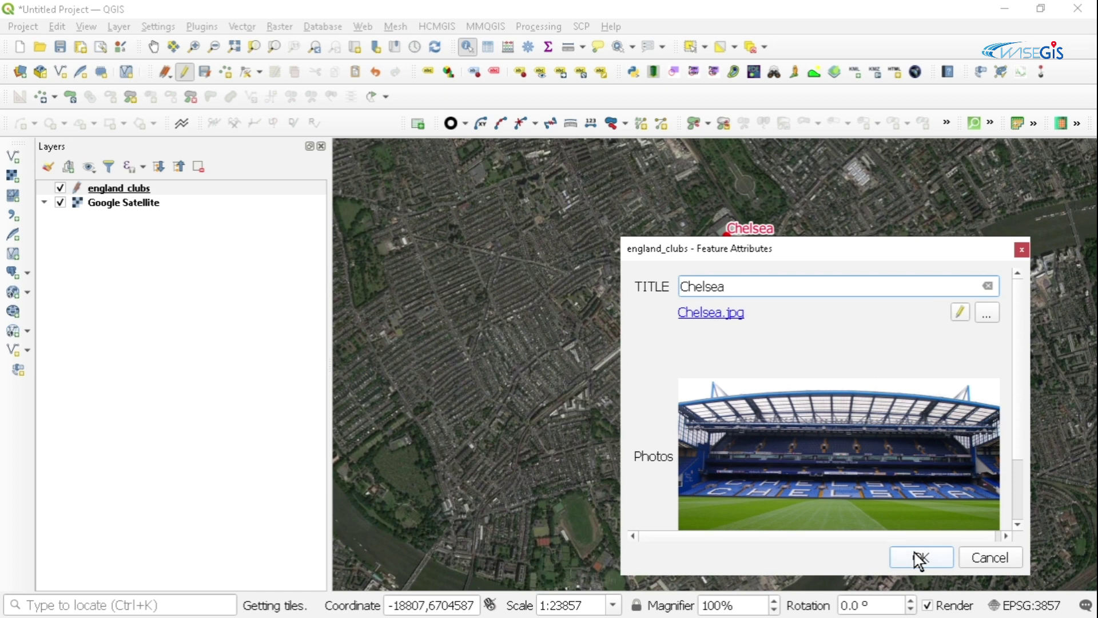
left_click(919, 557)
scroll(792, 351, "down", 3)
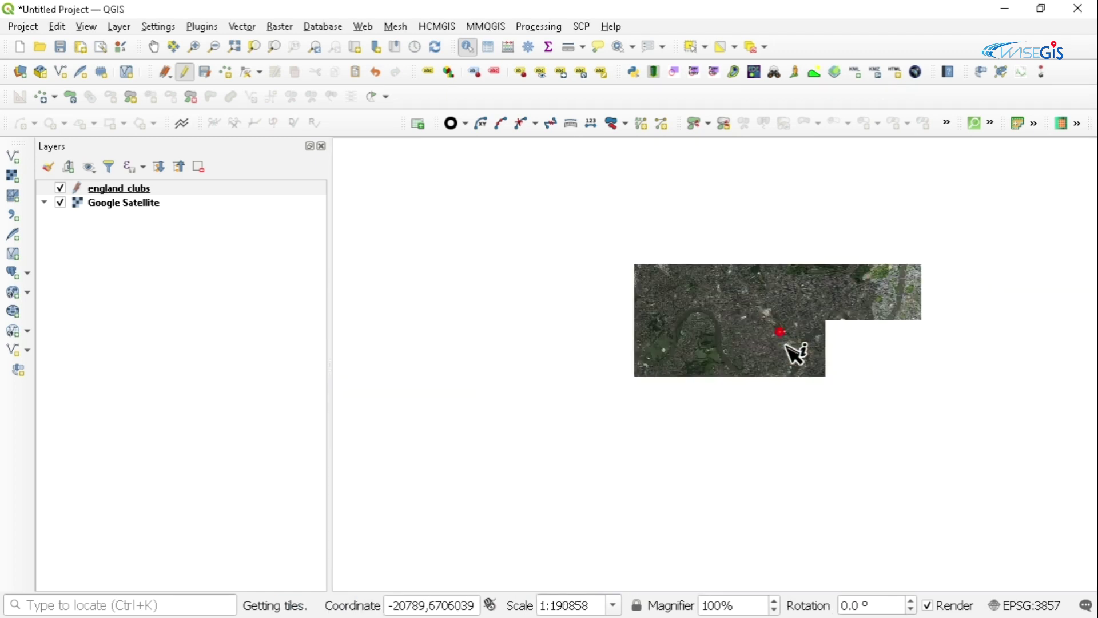
Step: Zoom out to northern England and check Liverpool's stadium photo preview
scroll(836, 287, "down", 4)
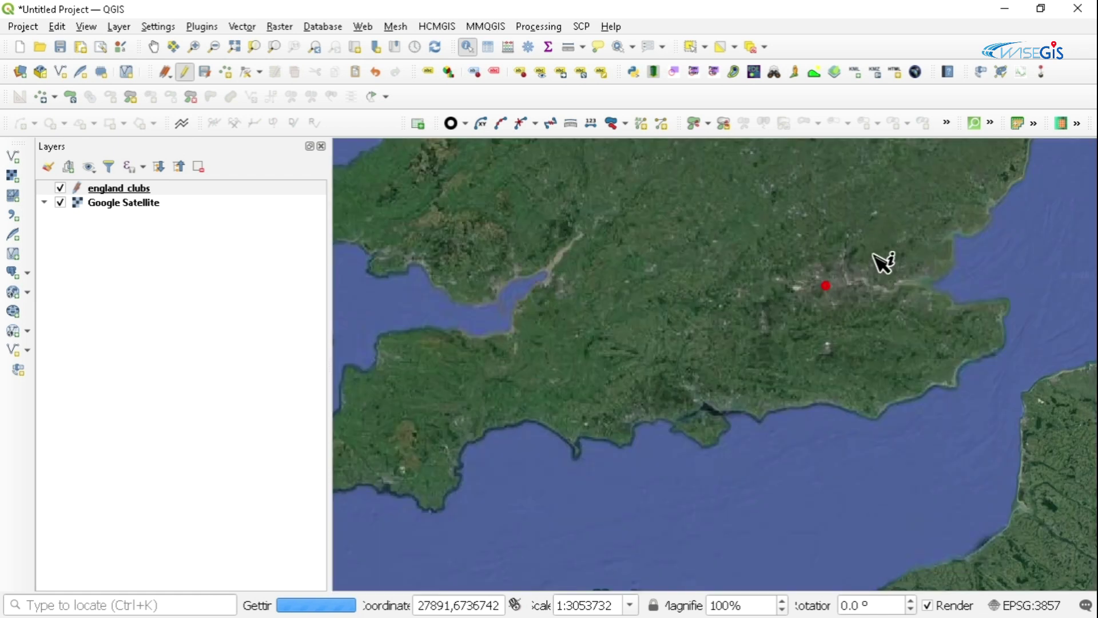
key("Up")
key("Up")
key("Right")
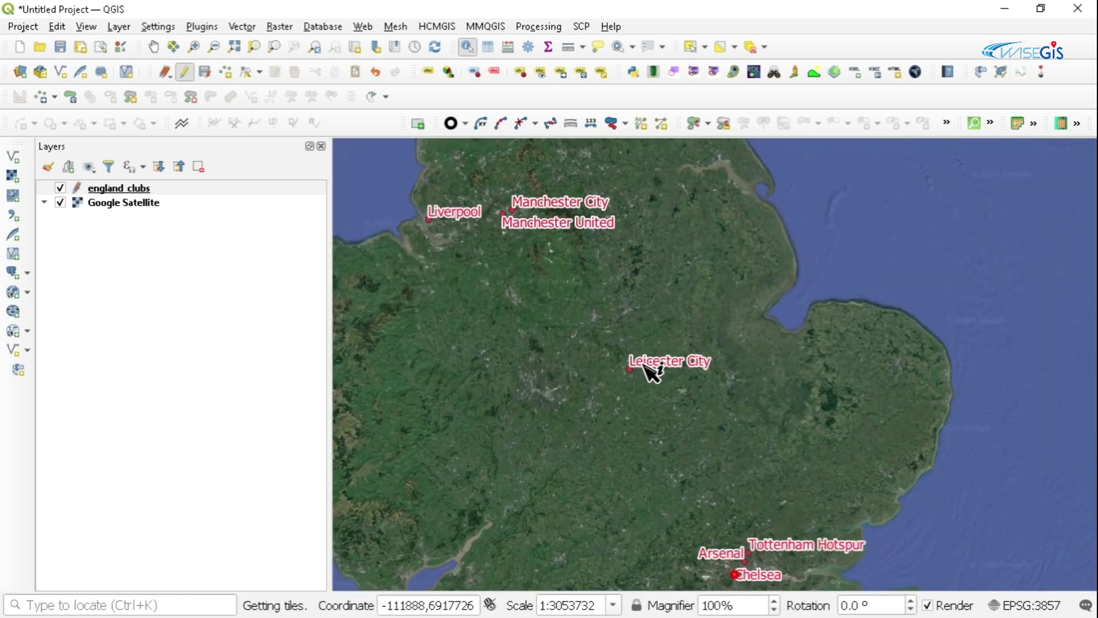
key("Left")
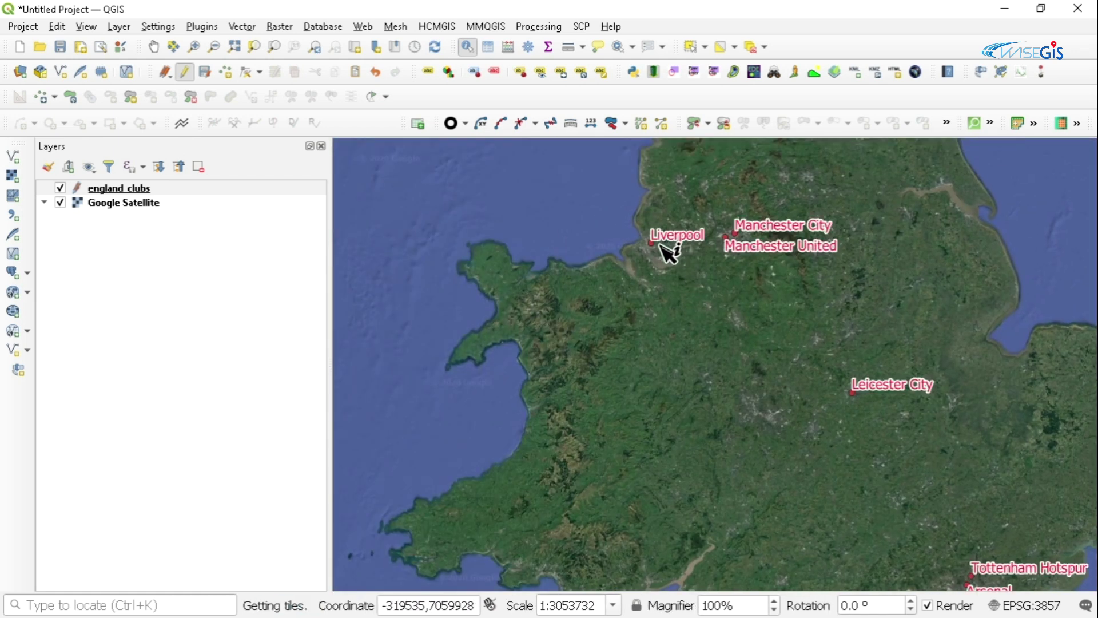
left_click(653, 244)
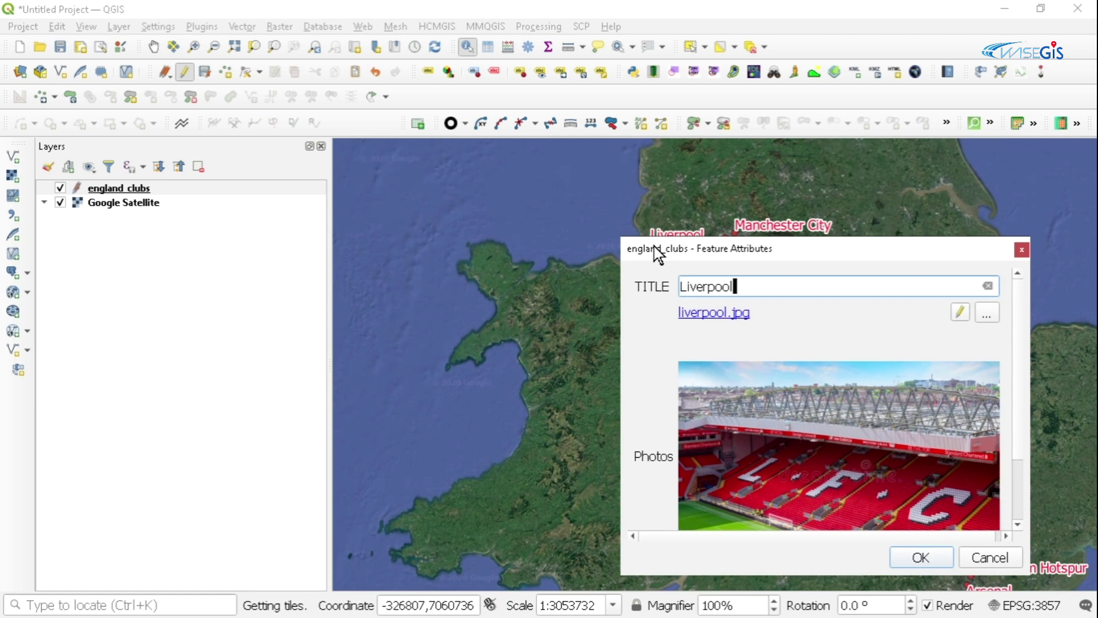
left_click(1021, 249)
Step: Check the photo previews of Manchester City, Manchester United and Leicester City
left_click(735, 233)
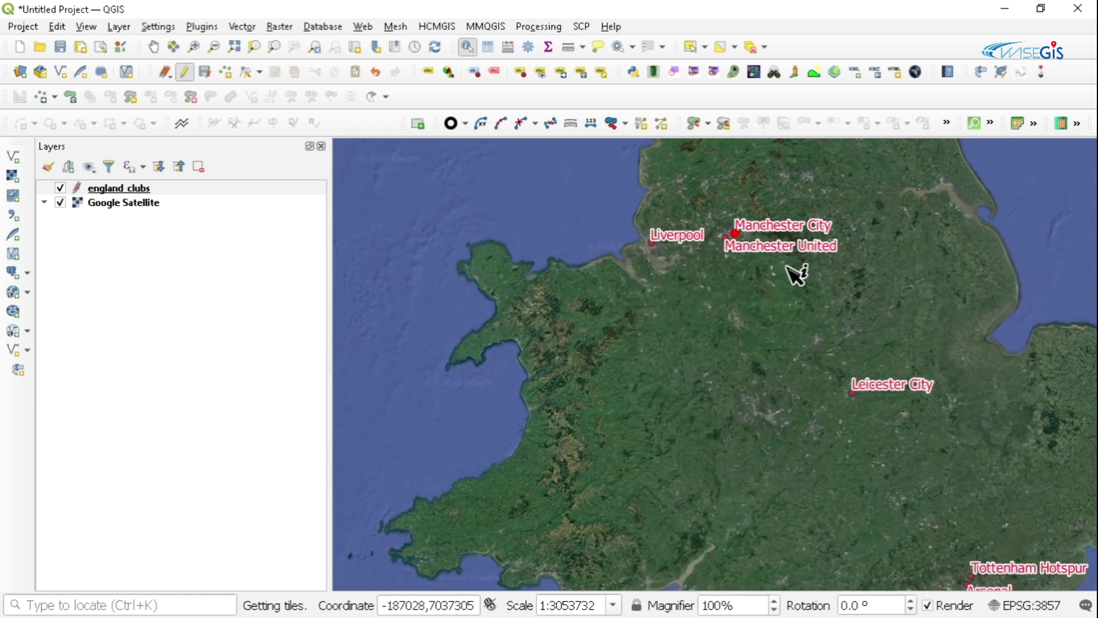
left_click(727, 238)
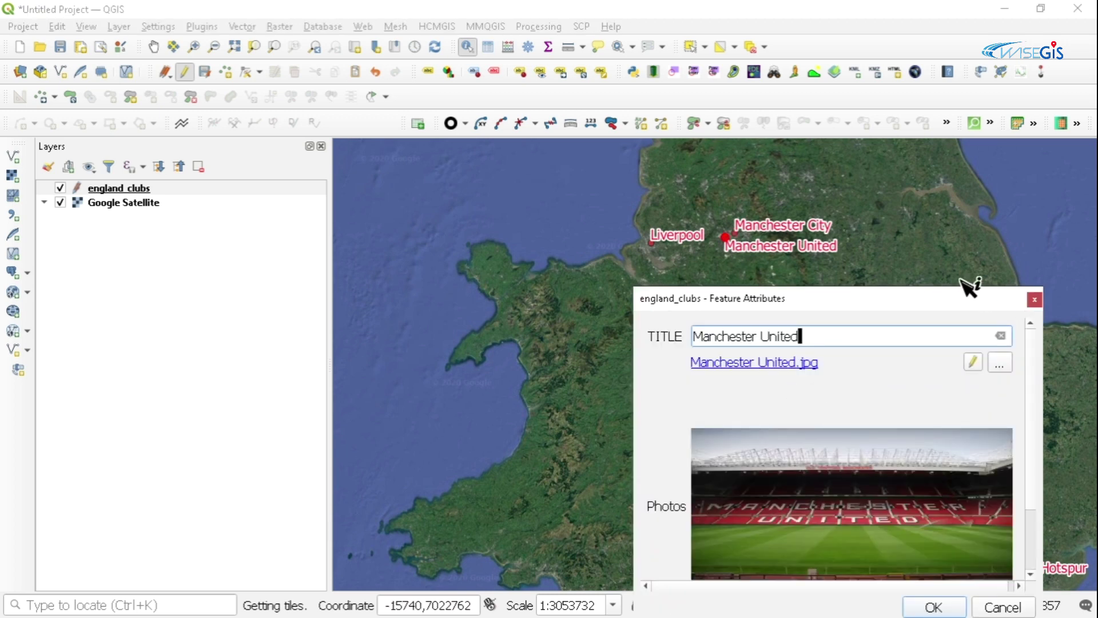
key("Escape")
left_click_drag(949, 248, 915, 196)
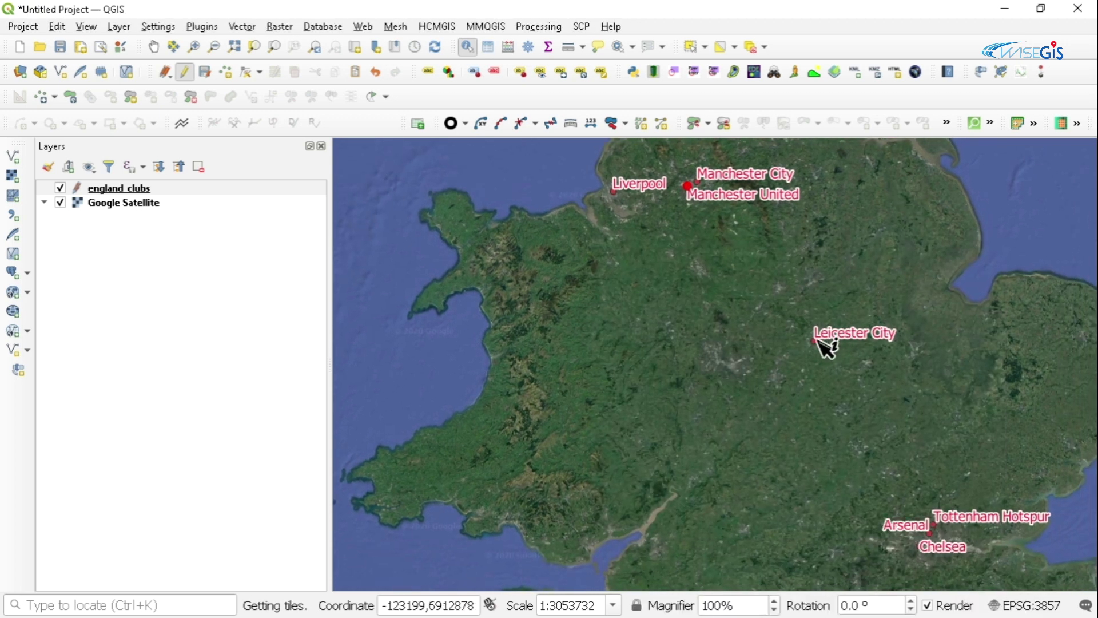
left_click(816, 337)
left_click_drag(870, 315, 811, 211)
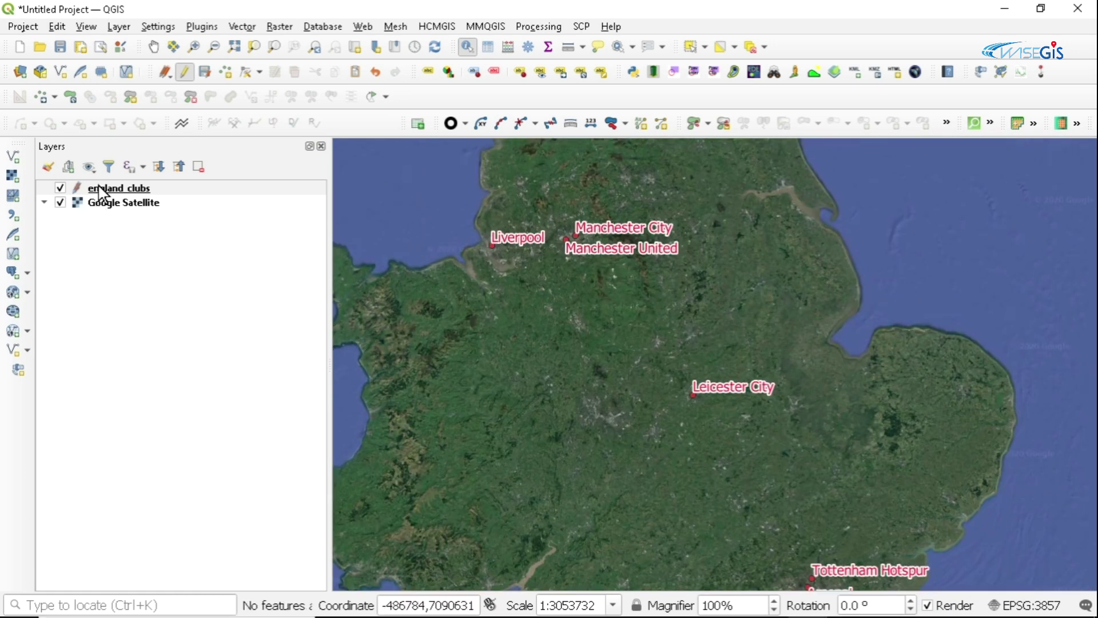
Step: Open the england_clubs attribute table, then return to the map
left_click(98, 187)
right_click(99, 187)
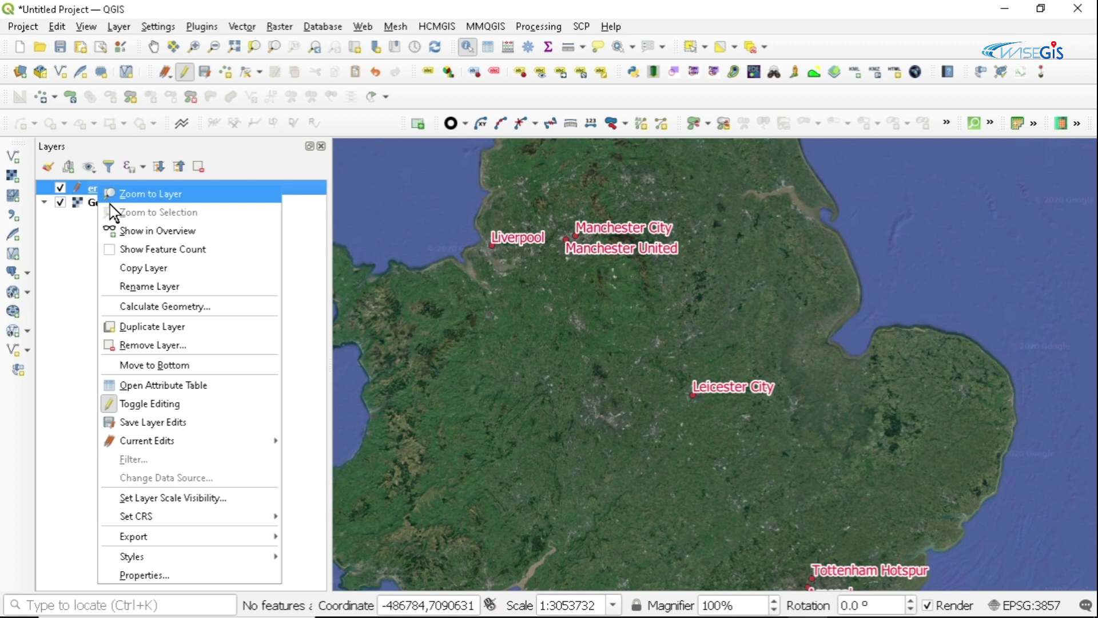
left_click(154, 385)
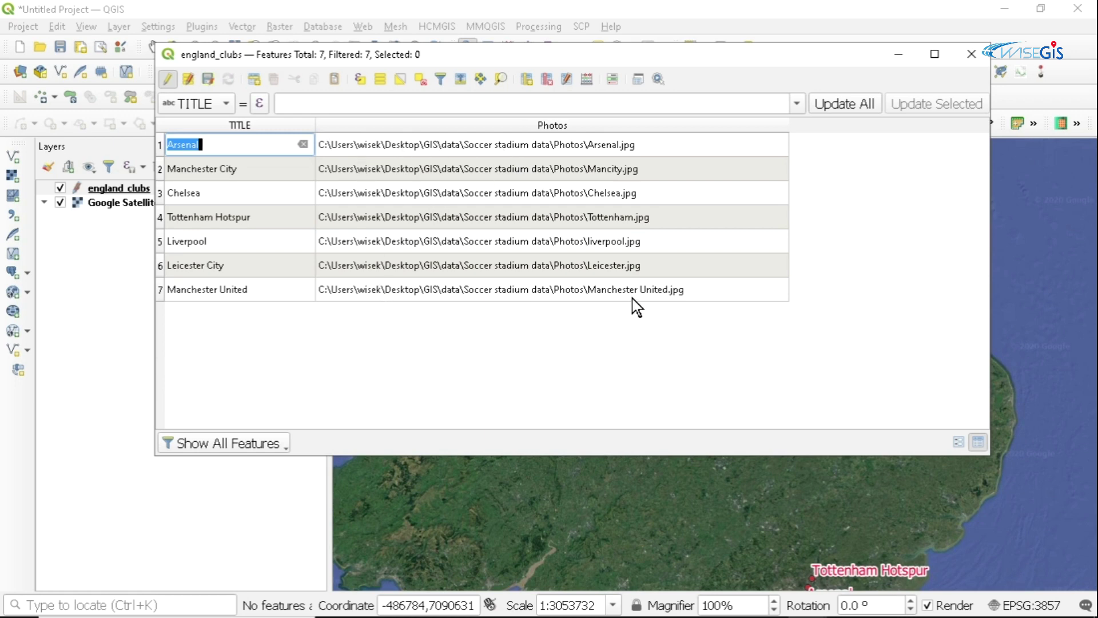
left_click(909, 55)
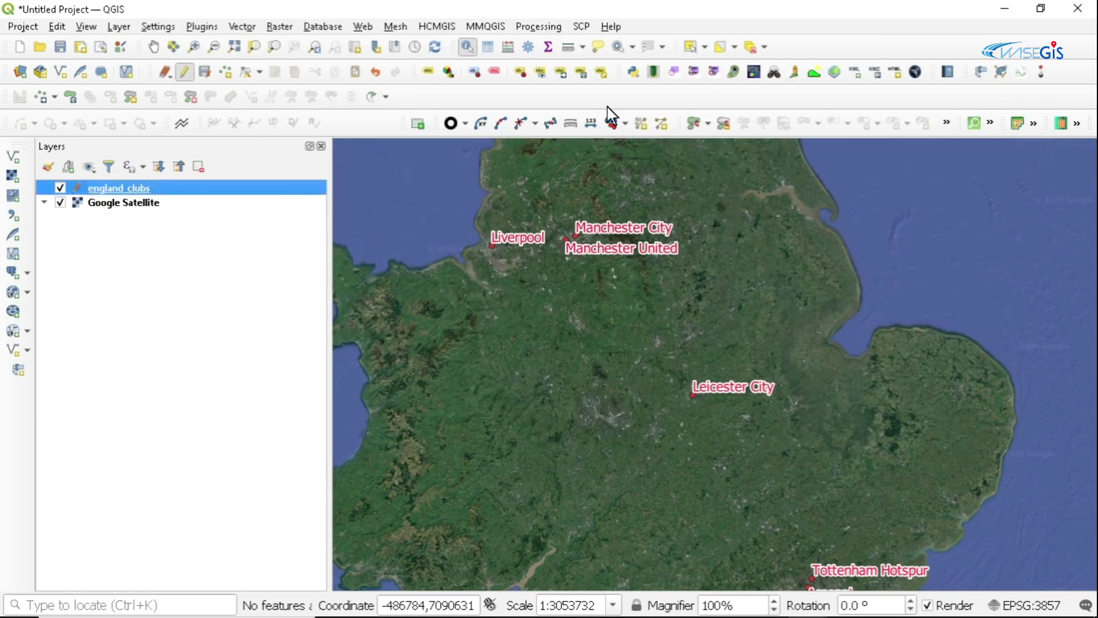
Step: Save the england_clubs edits, turn editing off, and close the attribute table
right_click(96, 187)
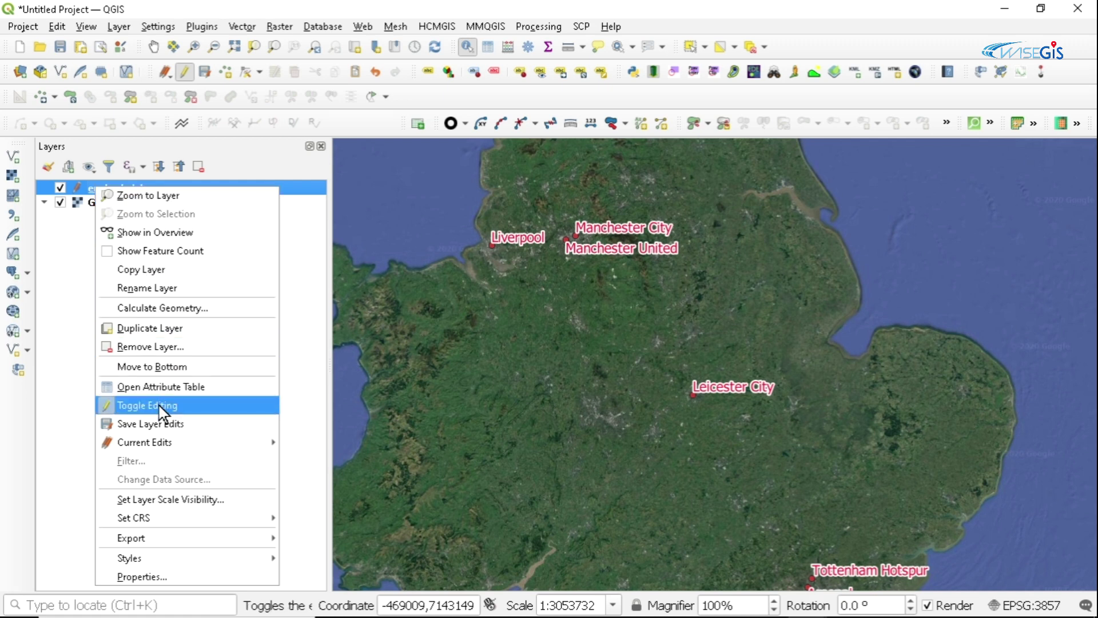
left_click(155, 387)
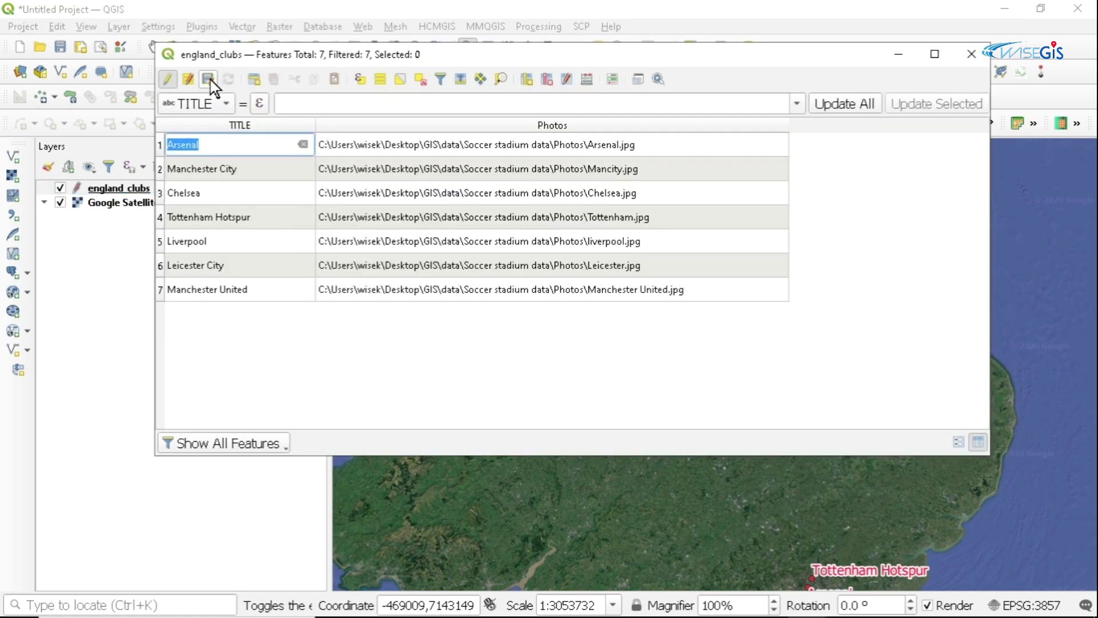
left_click(208, 79)
left_click(168, 79)
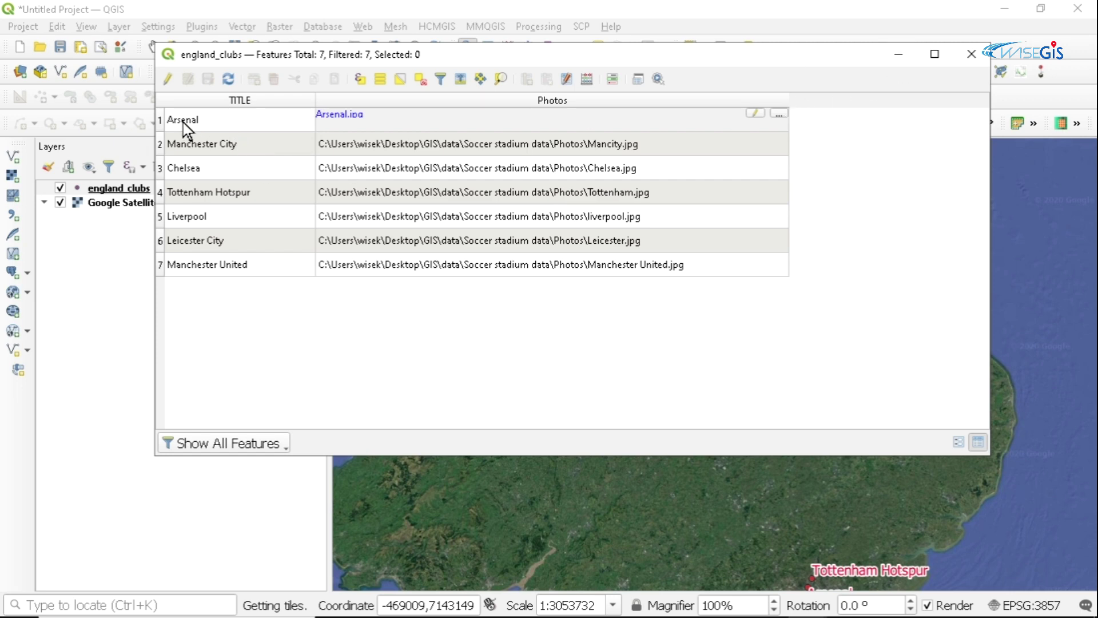
left_click(973, 55)
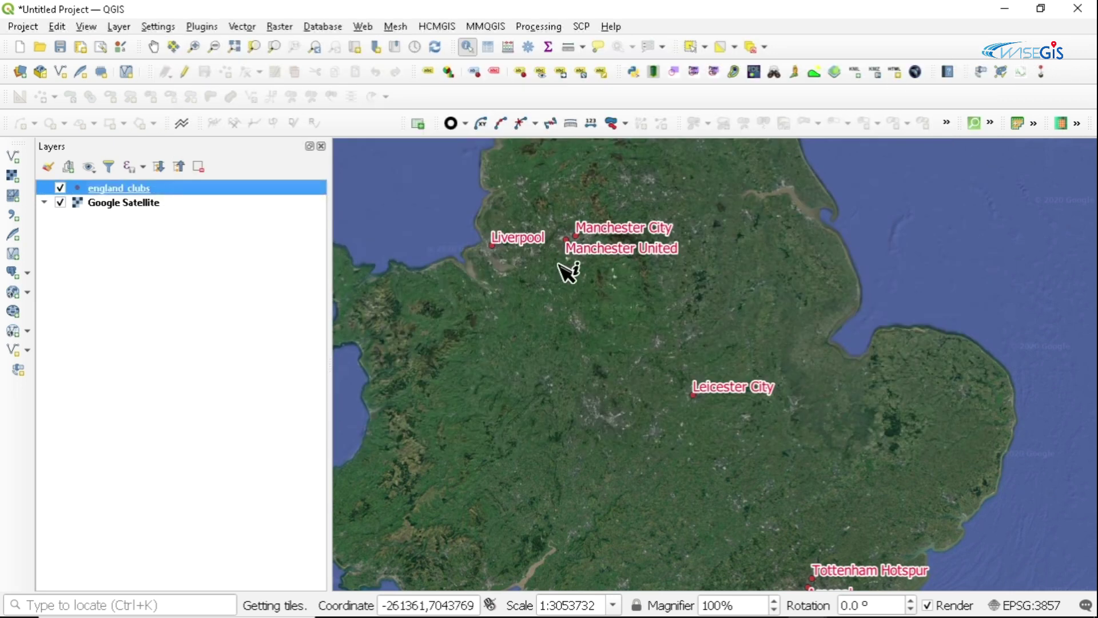
Step: Review the Leicester City, Manchester City, Manchester United and Liverpool photo forms, then zoom out
left_click(694, 395)
left_click(983, 215)
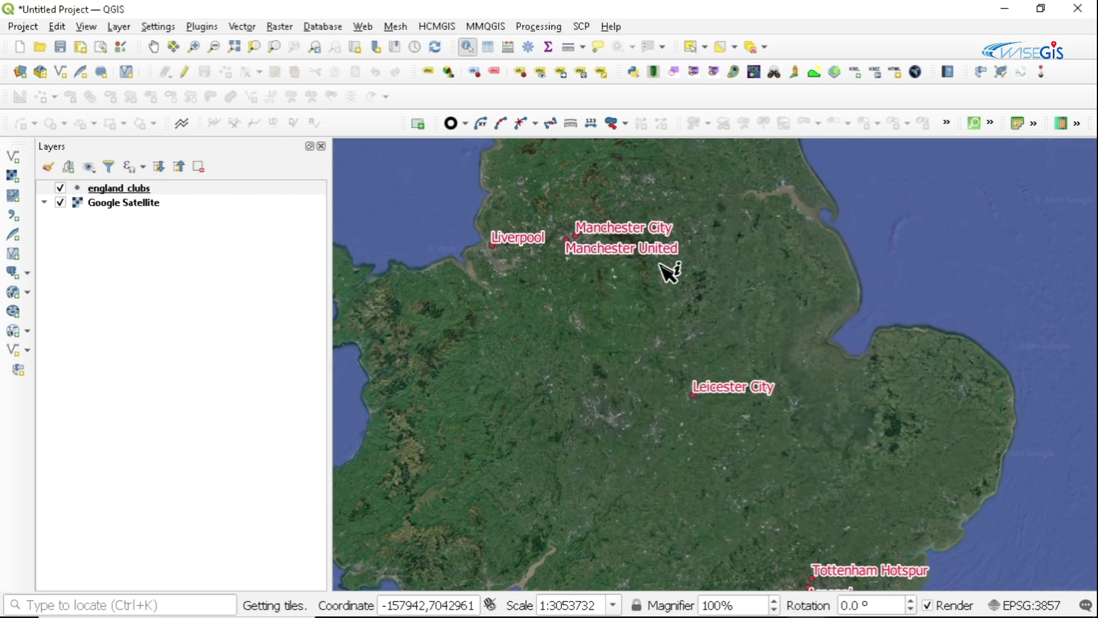
left_click(575, 236)
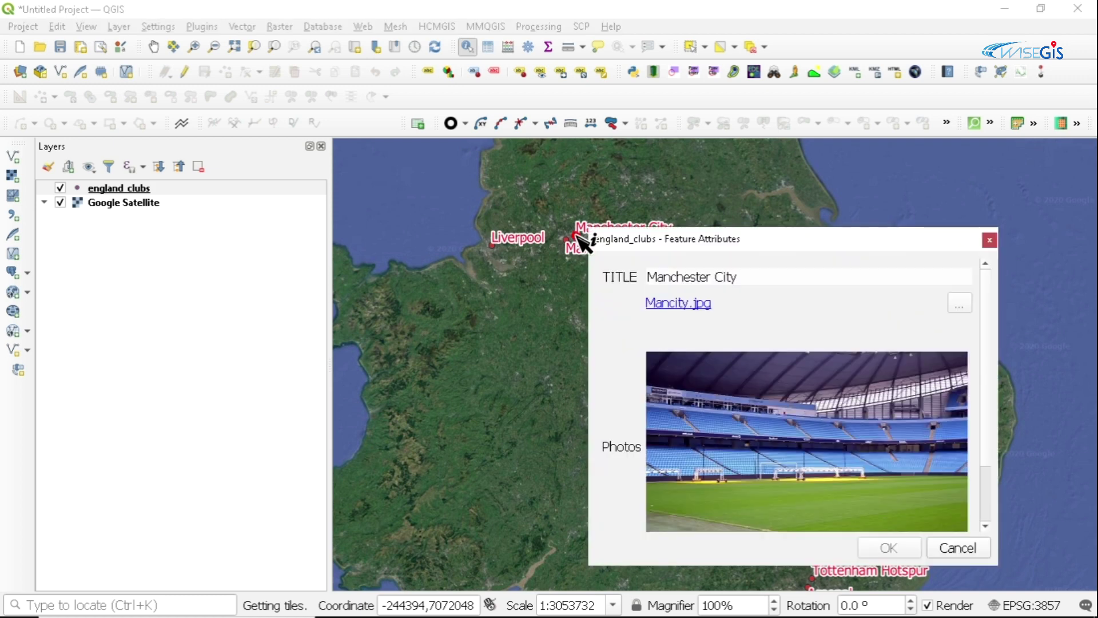
left_click(984, 239)
left_click(566, 240)
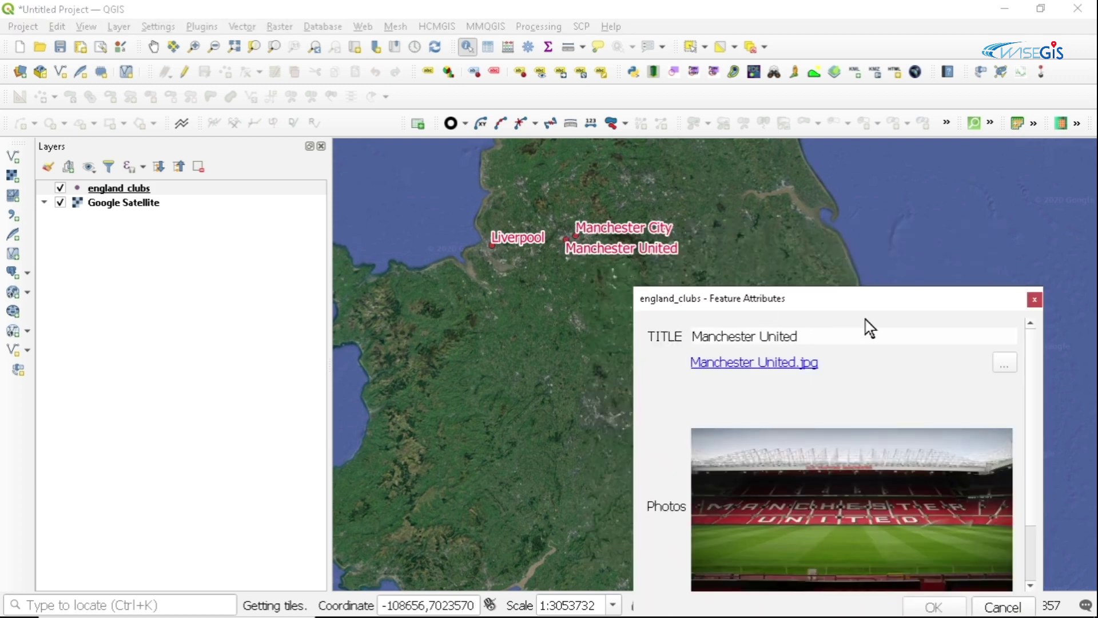
left_click(1034, 299)
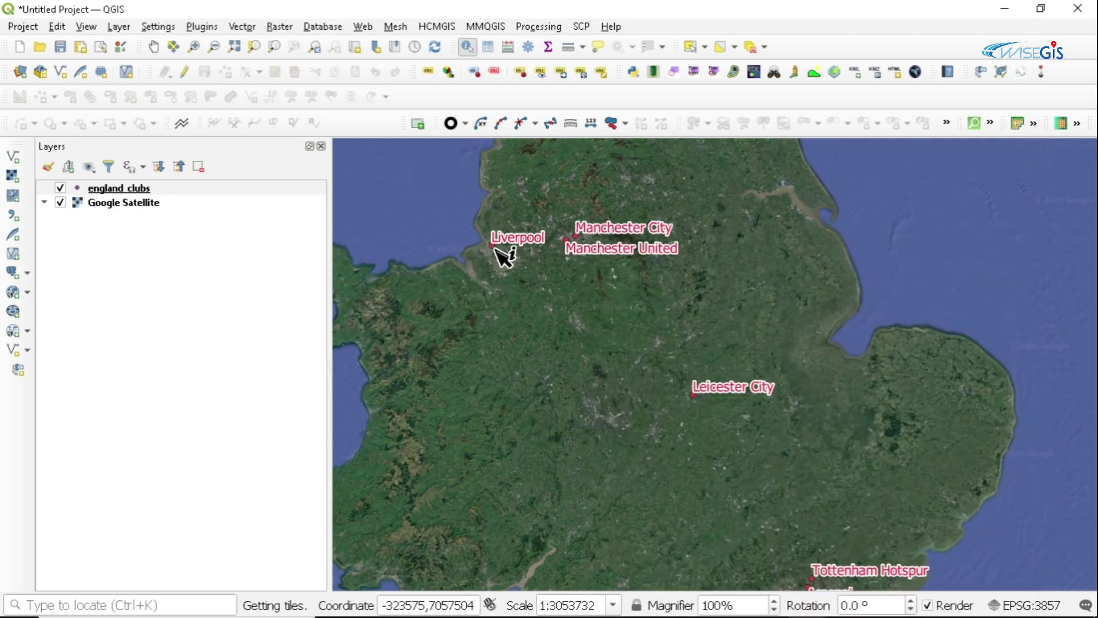
left_click(493, 246)
left_click(1041, 324)
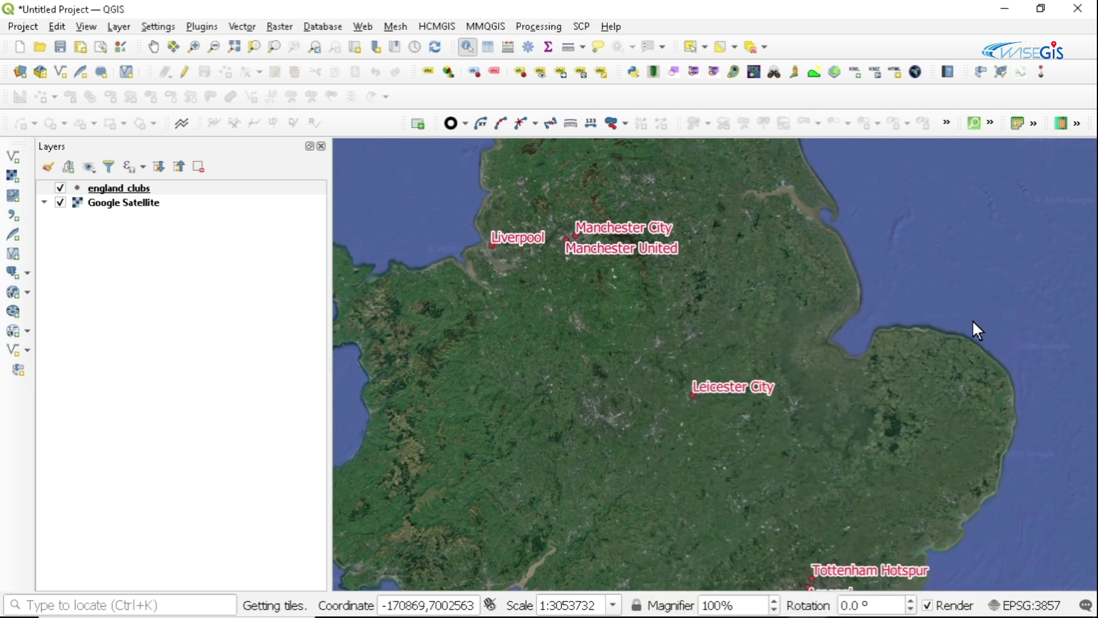
scroll(645, 434, "down", 2)
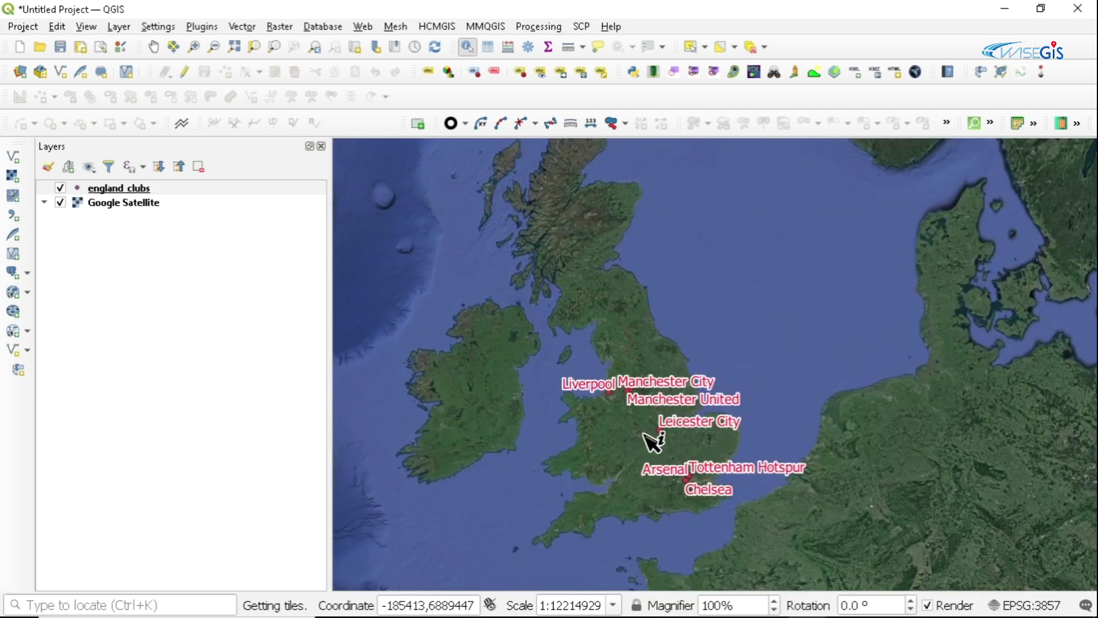